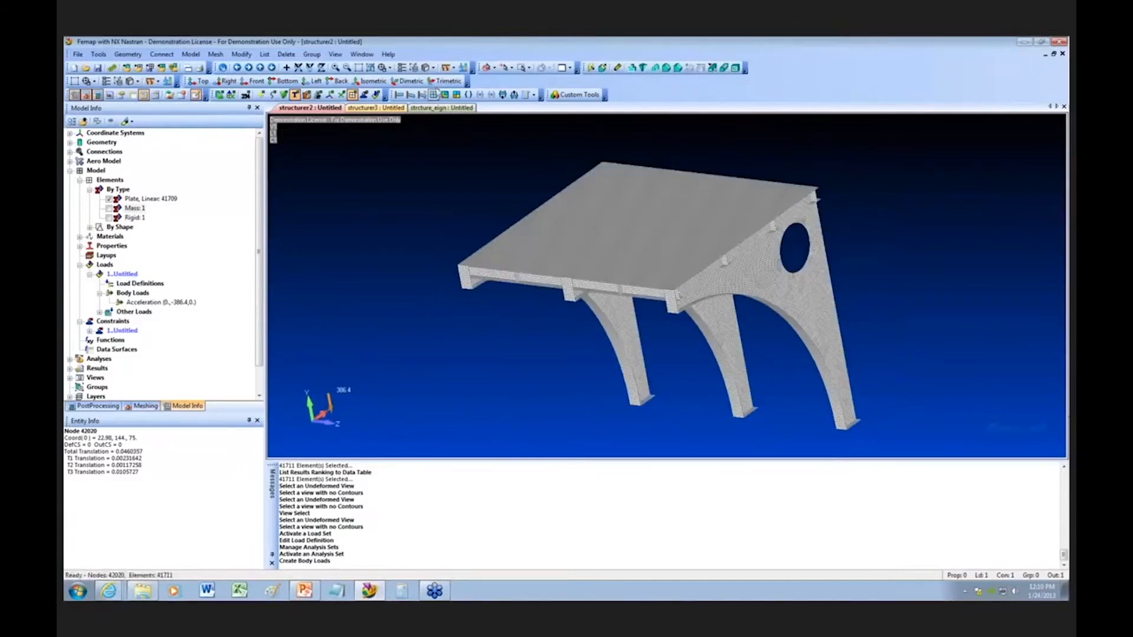
Step: Turn off the filled element edges in the structure2 view so the canopy shows plain shaded surfaces
{"action": "left_click", "coordinate": [426, 67]}
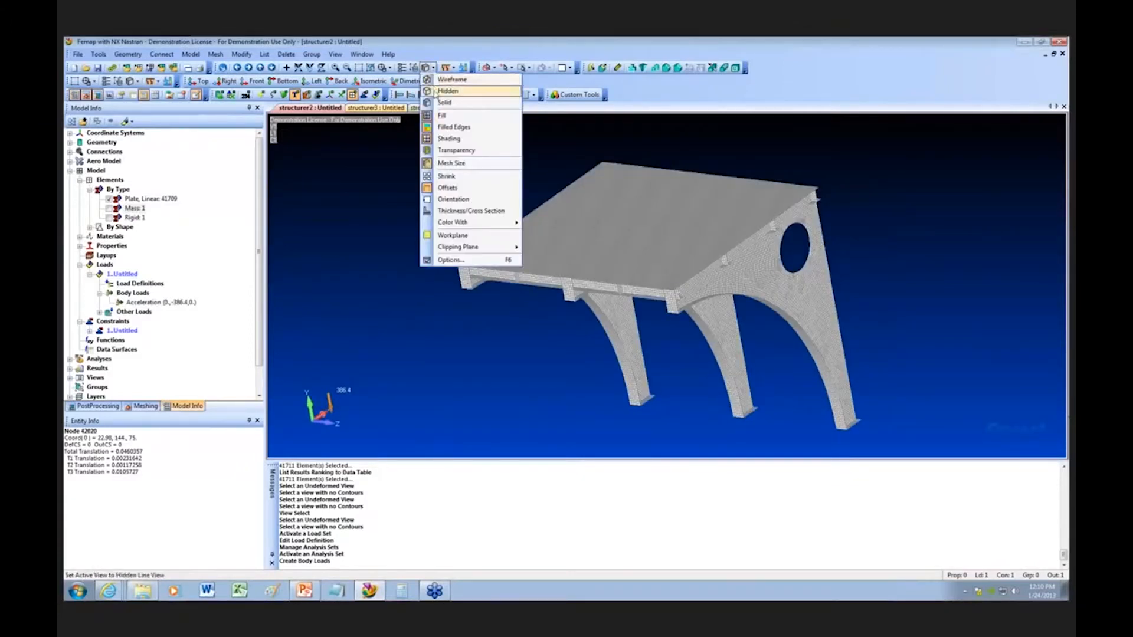
{"action": "left_click", "coordinate": [448, 128]}
{"action": "mouse_move", "coordinate": [607, 240]}
{"action": "middle_mouse_down"}
{"action": "mouse_move", "coordinate": [616, 268]}
{"action": "mouse_move", "coordinate": [622, 253]}
{"action": "mouse_move", "coordinate": [600, 250]}
{"action": "middle_mouse_up"}
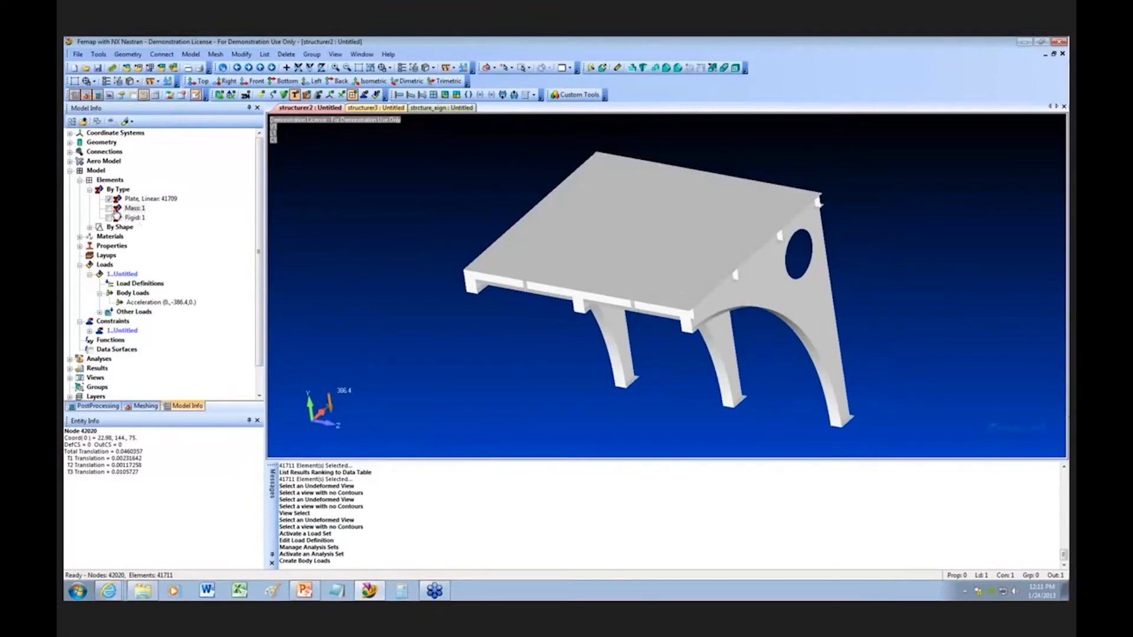
Step: Show the mass element and the rigid element above the structure2 canopy roof and inspect how they attach
{"action": "left_click", "coordinate": [109, 209]}
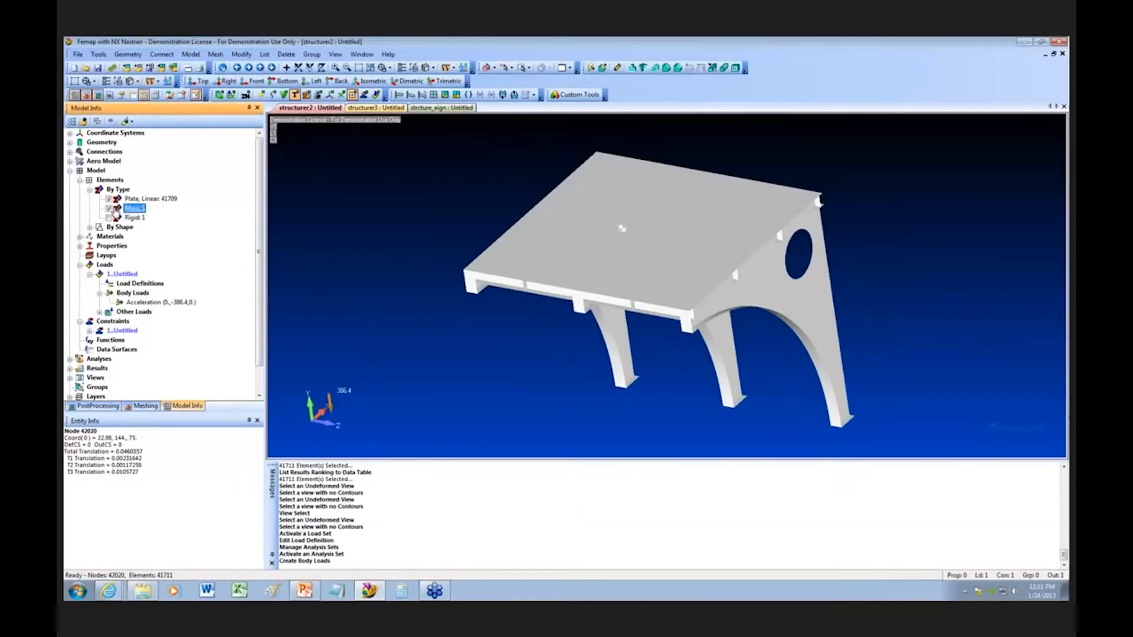
{"action": "middle_click_drag", "start_coordinate": [607, 270], "coordinate": [637, 258]}
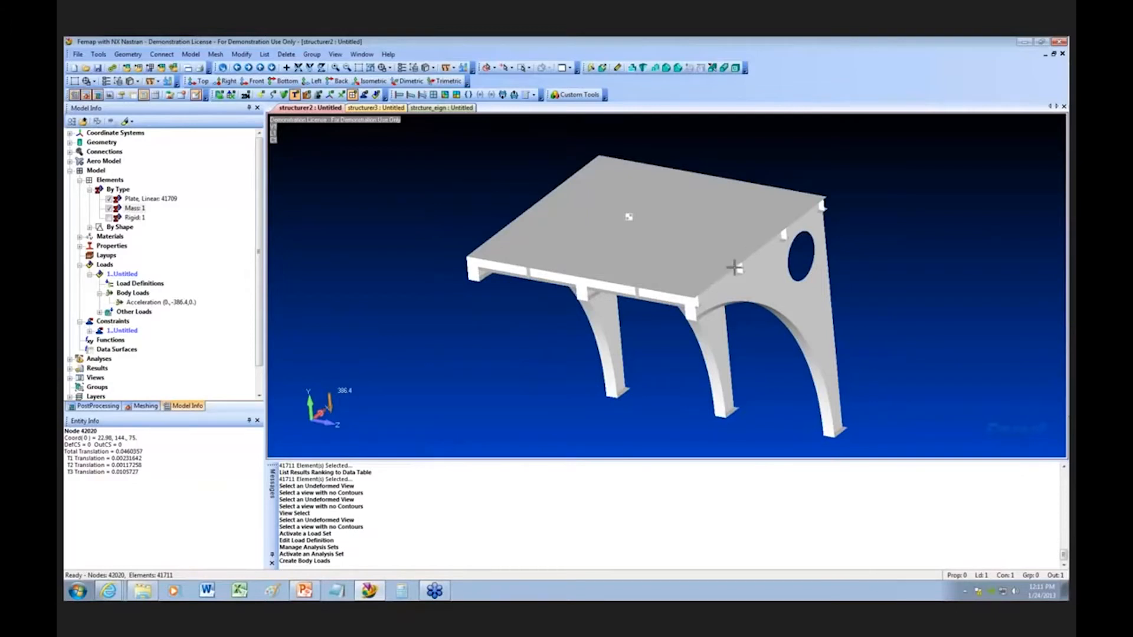
{"action": "middle_click_drag", "start_coordinate": [742, 267], "coordinate": [745, 271]}
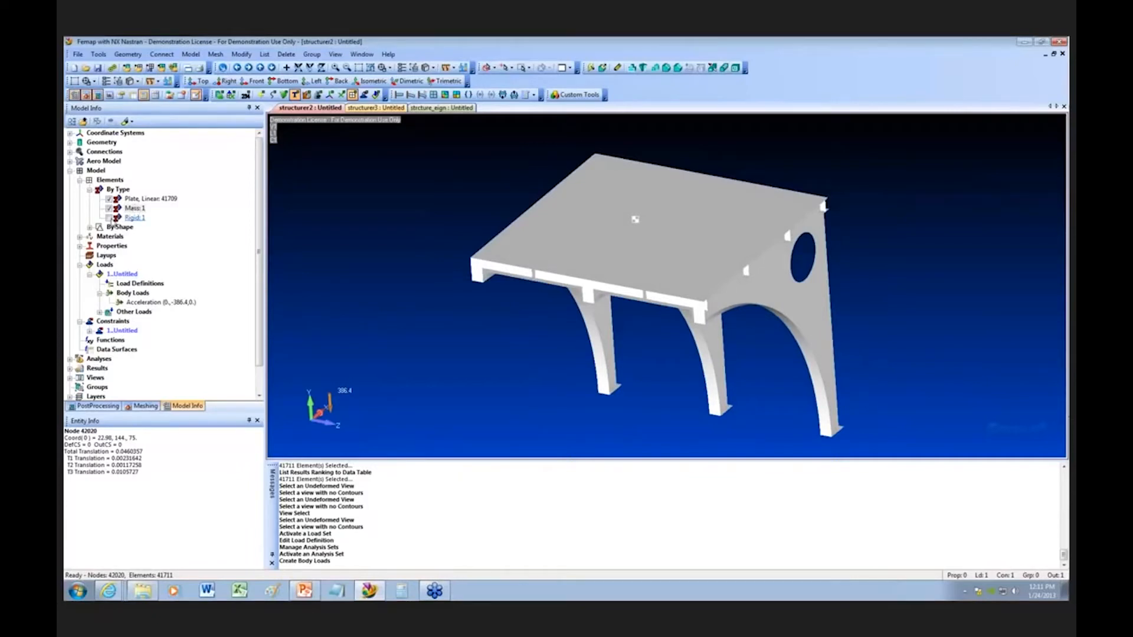
{"action": "left_click", "coordinate": [110, 218]}
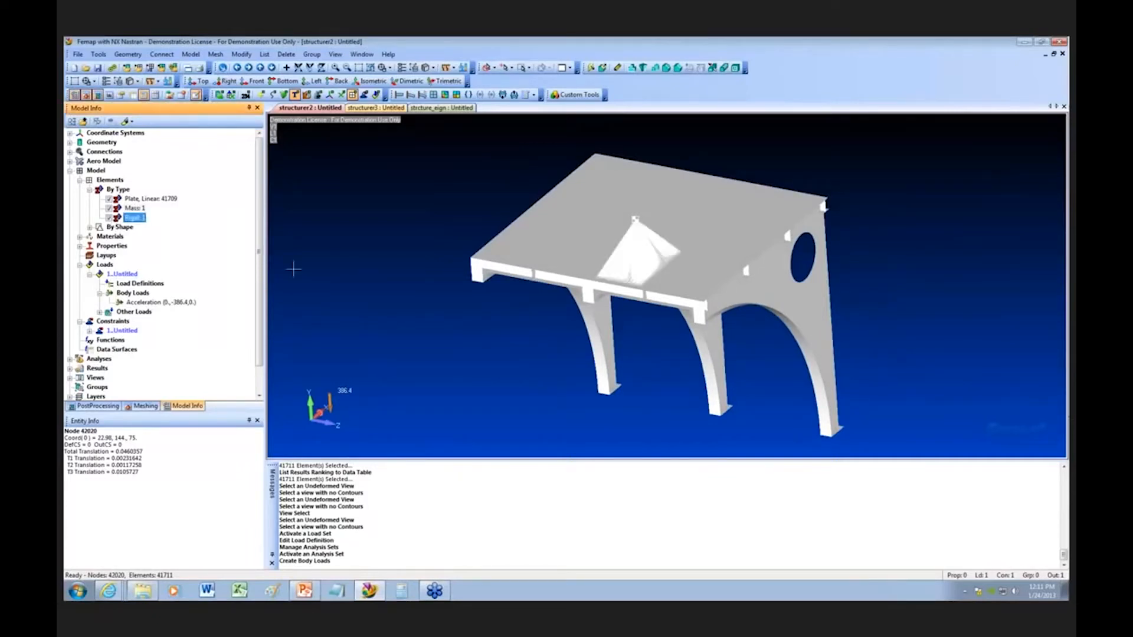
{"action": "middle_click_drag", "start_coordinate": [666, 288], "coordinate": [664, 316]}
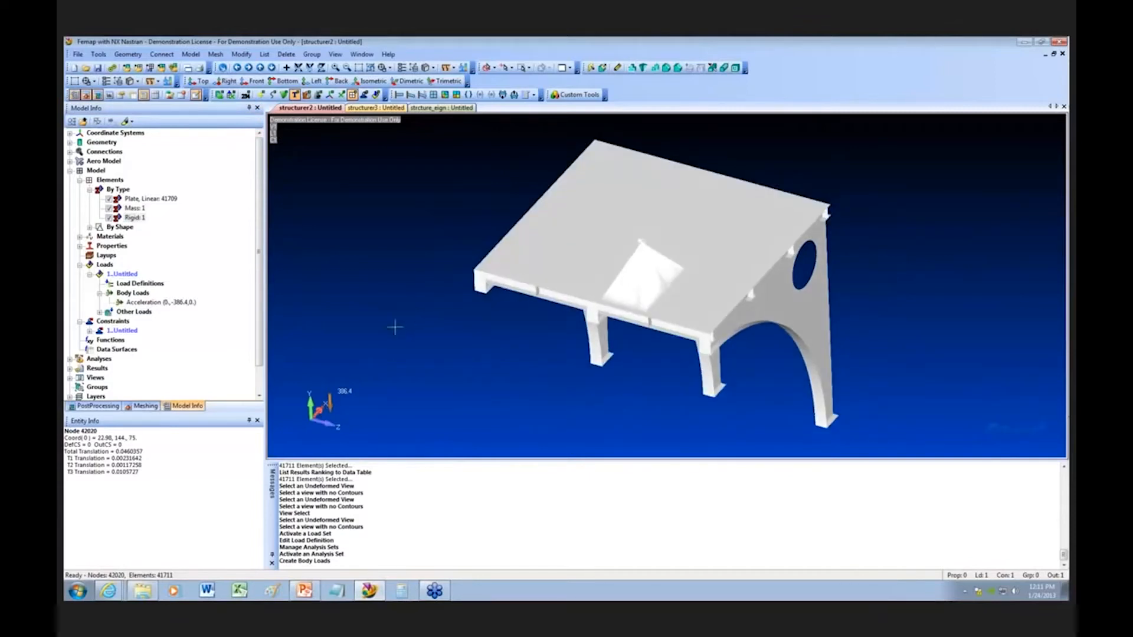
{"action": "middle_click_drag", "start_coordinate": [550, 298], "coordinate": [561, 296]}
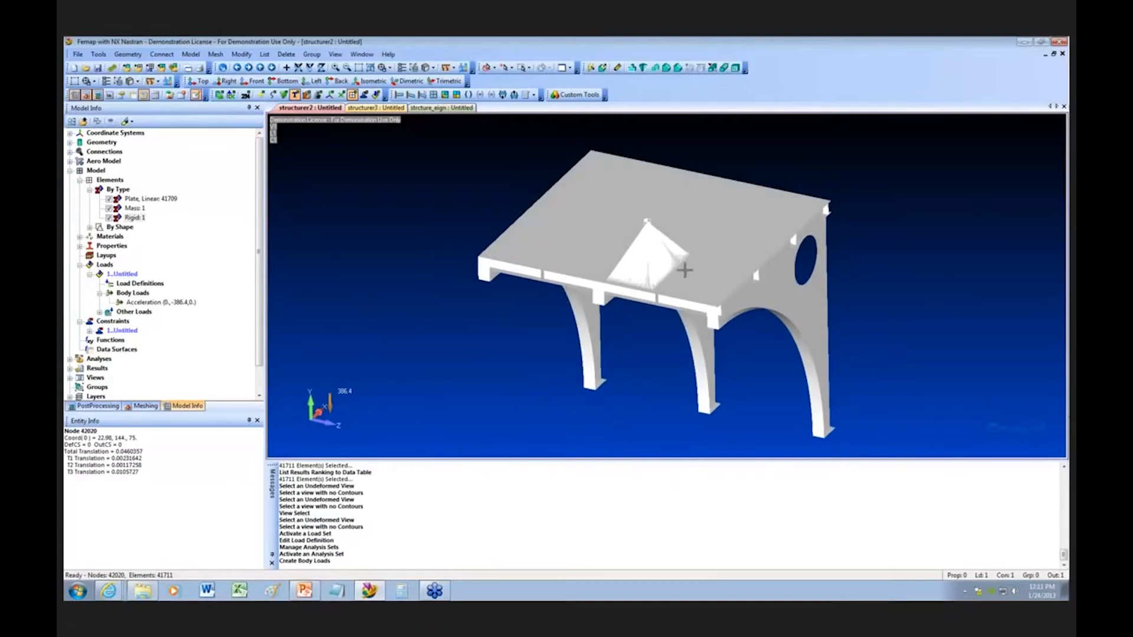
{"action": "middle_click_drag", "start_coordinate": [678, 260], "coordinate": [669, 176]}
{"action": "middle_click_drag", "start_coordinate": [678, 251], "coordinate": [678, 238]}
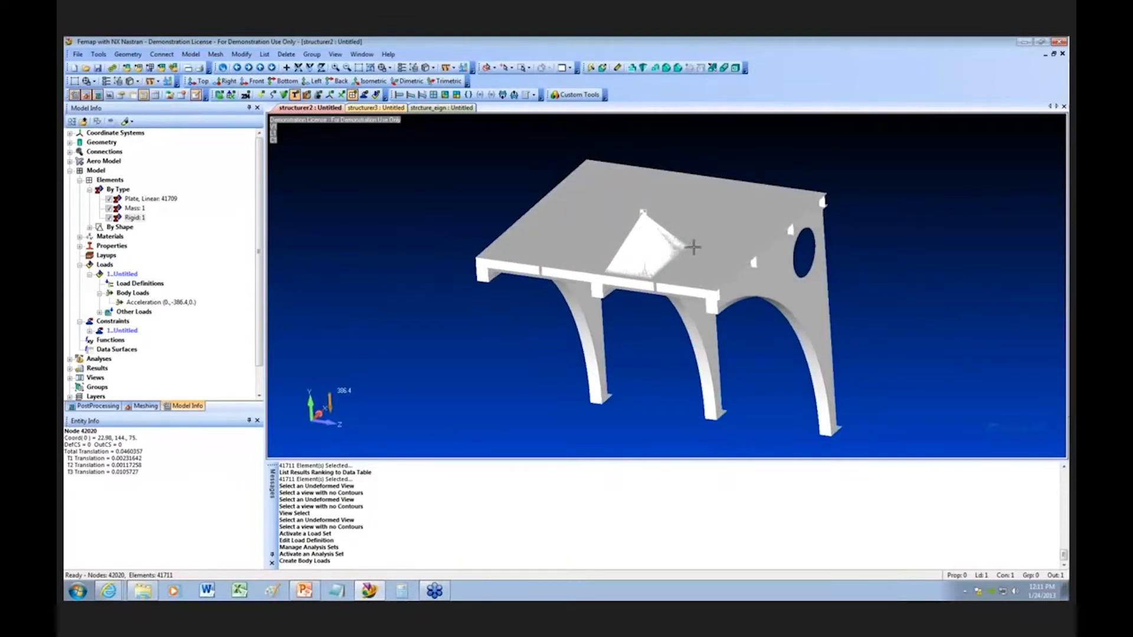
{"action": "middle_click_drag", "start_coordinate": [698, 255], "coordinate": [705, 260]}
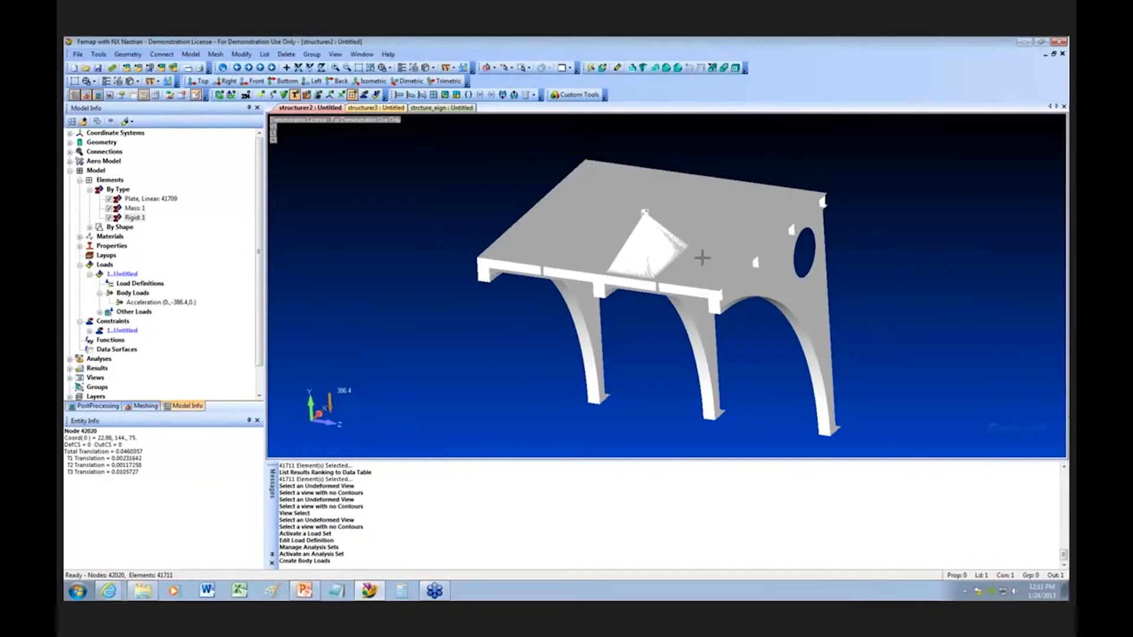
{"action": "mouse_move", "coordinate": [707, 246]}
{"action": "middle_mouse_down"}
{"action": "mouse_move", "coordinate": [711, 205]}
{"action": "mouse_move", "coordinate": [708, 251]}
{"action": "middle_mouse_up"}
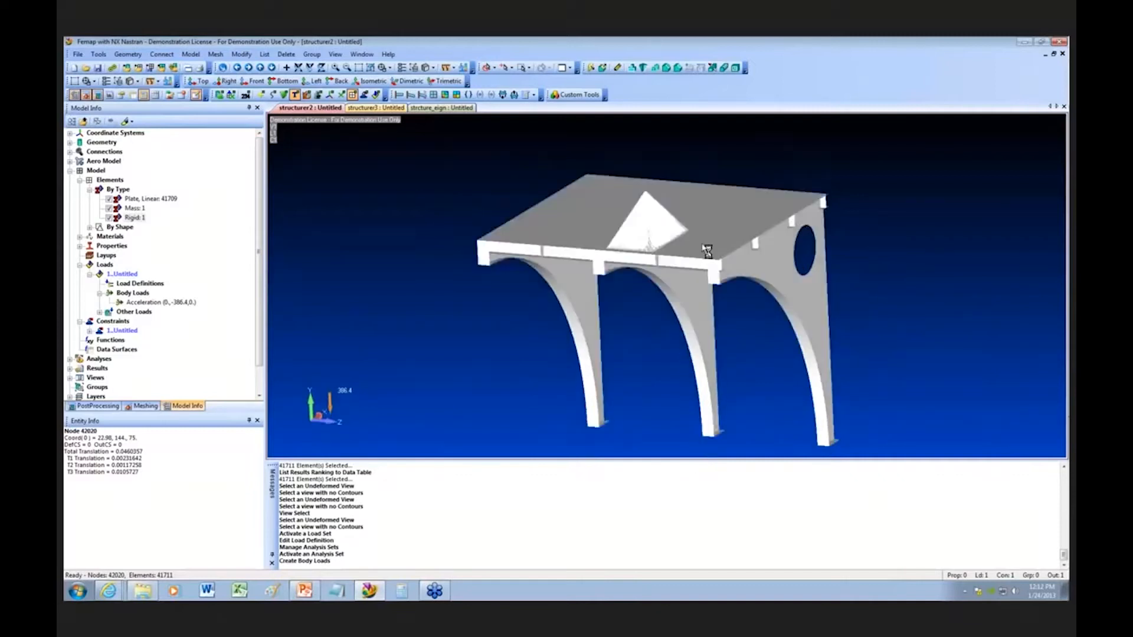
{"action": "middle_click_drag", "start_coordinate": [631, 248], "coordinate": [554, 255]}
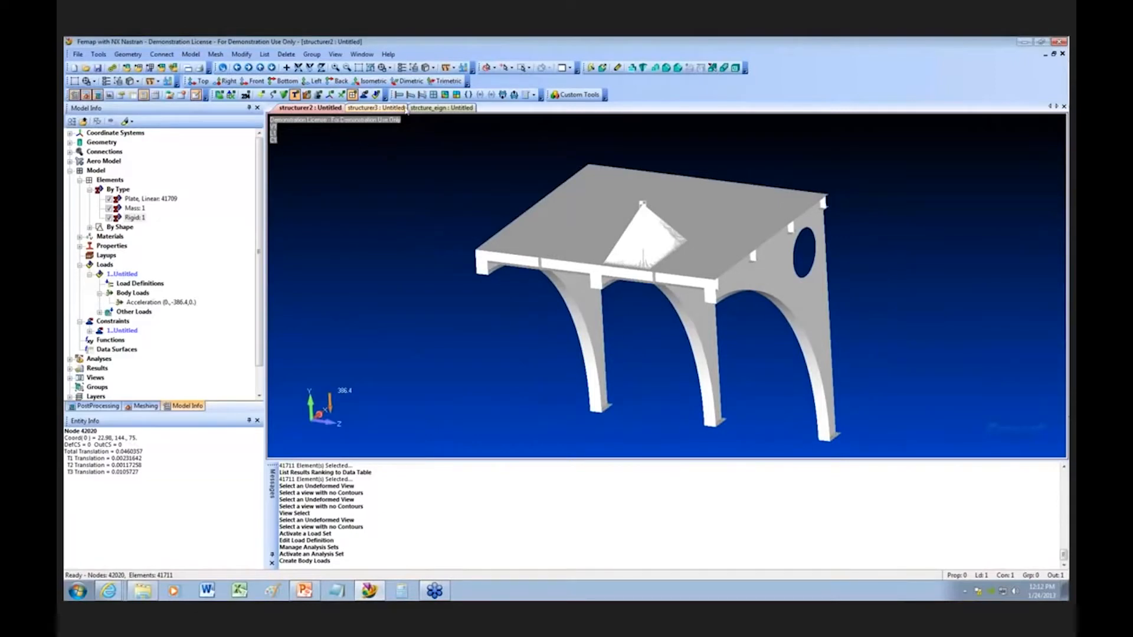
Step: Display the structure2 results as a plate top Von Mises stress contour on the deformed shape
{"action": "left_click", "coordinate": [444, 95]}
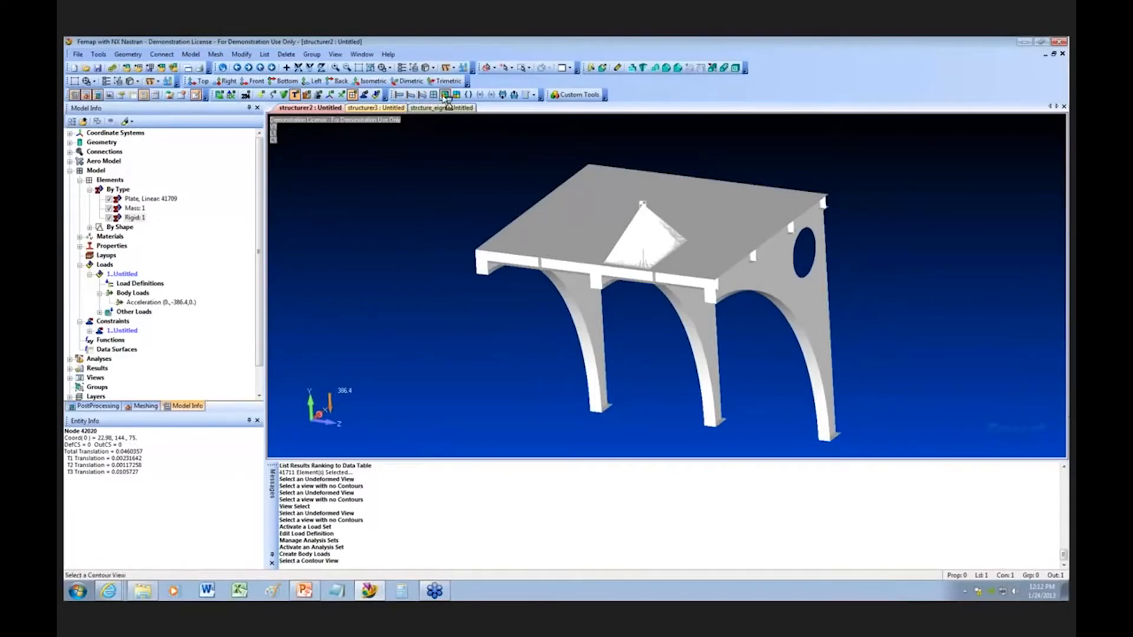
{"action": "middle_click_drag", "start_coordinate": [575, 253], "coordinate": [565, 253]}
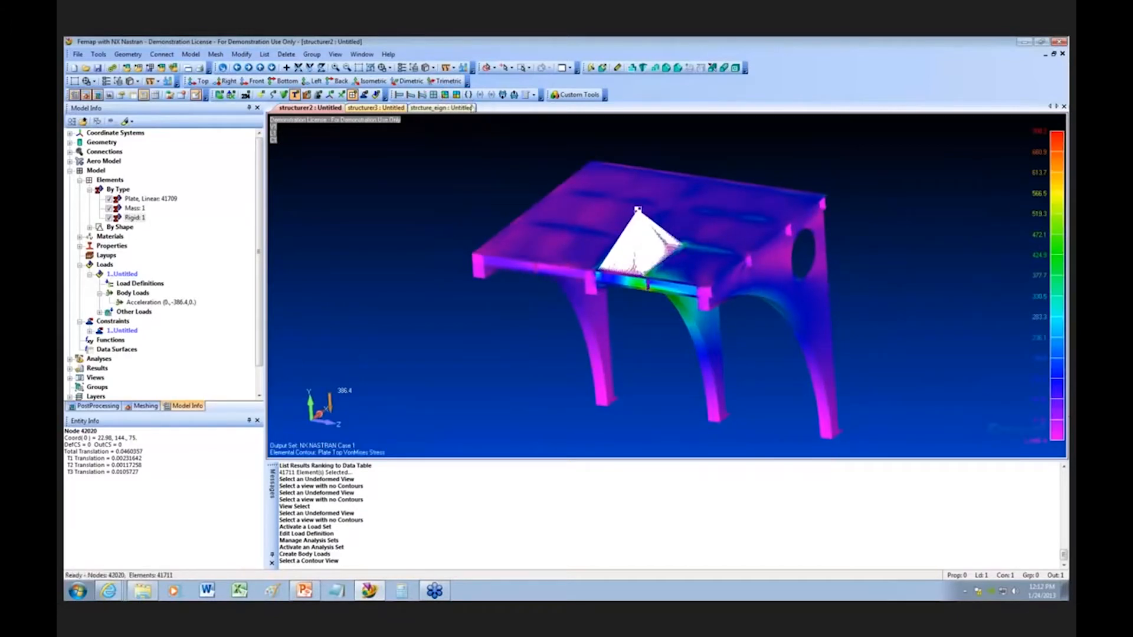
{"action": "left_click", "coordinate": [411, 95]}
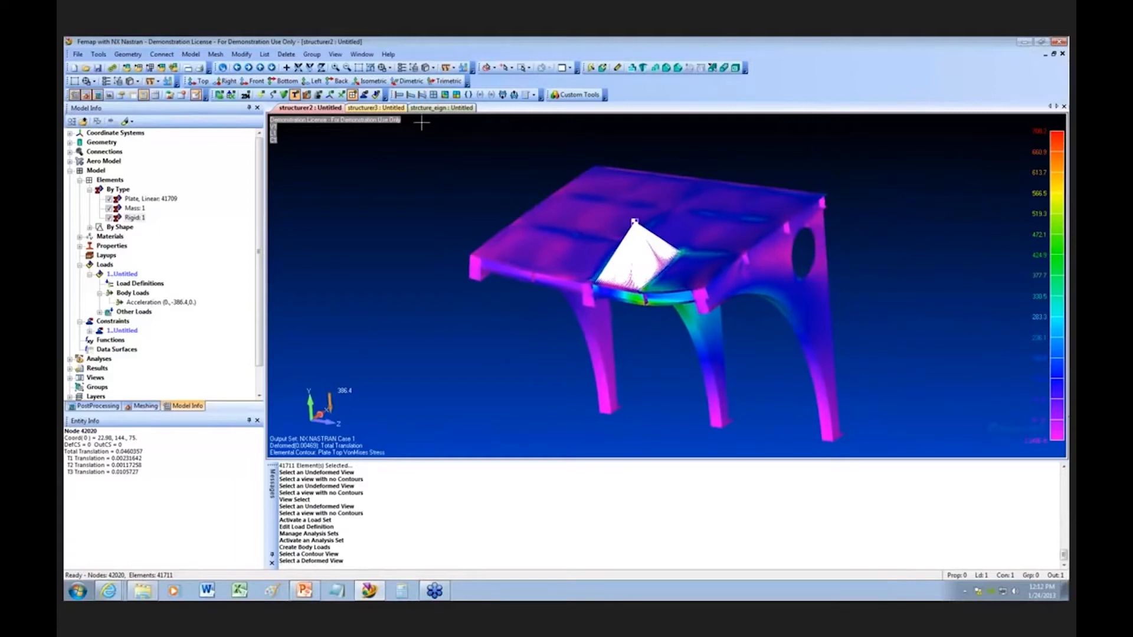
Step: Hide the rigid element in structure2 and inspect the stress contour on the roof area beneath it
{"action": "left_click", "coordinate": [110, 217]}
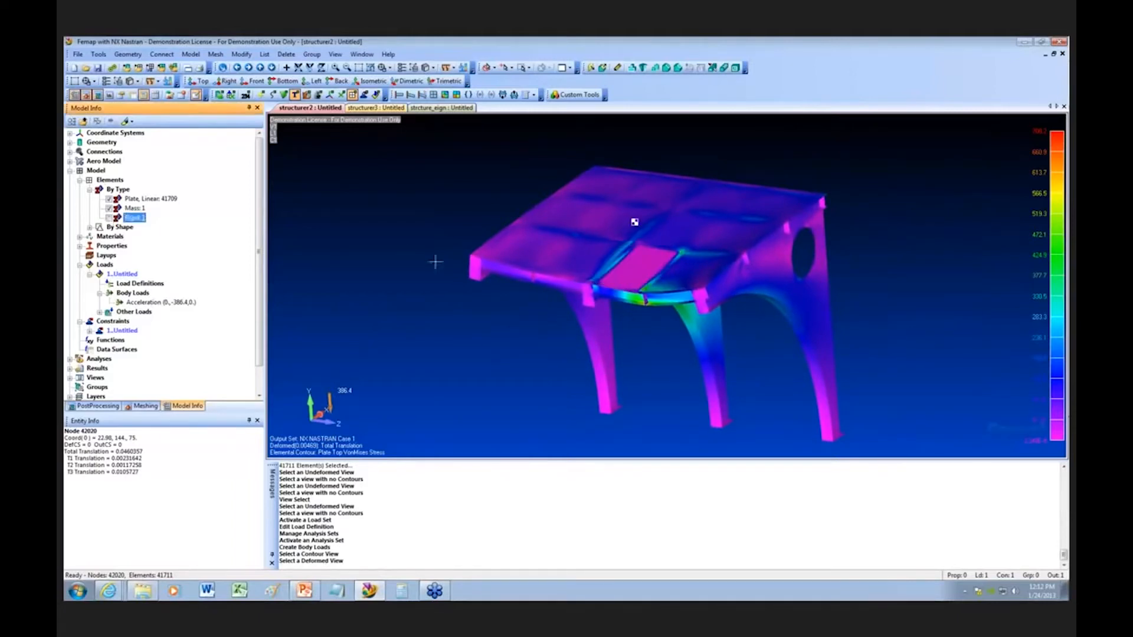
{"action": "mouse_move", "coordinate": [521, 261]}
{"action": "middle_mouse_down"}
{"action": "mouse_move", "coordinate": [524, 284]}
{"action": "mouse_move", "coordinate": [668, 303]}
{"action": "middle_mouse_up"}
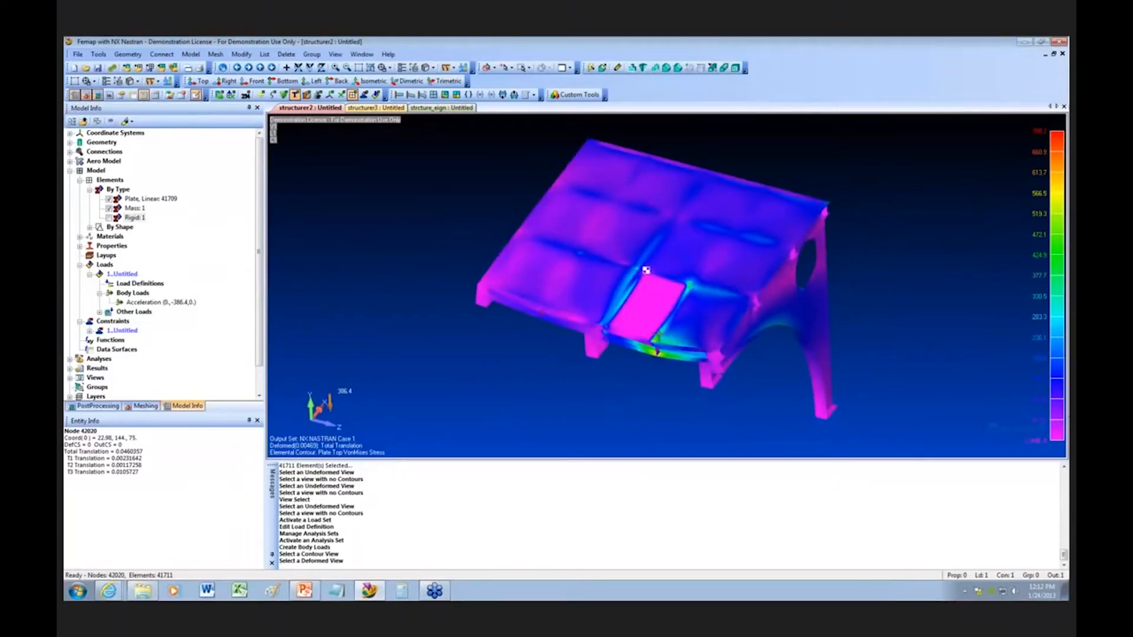
{"action": "middle_click_drag", "start_coordinate": [655, 323], "coordinate": [639, 271]}
Step: Switch to the structure3 model and show its mass and rigid elements
{"action": "left_click", "coordinate": [373, 108]}
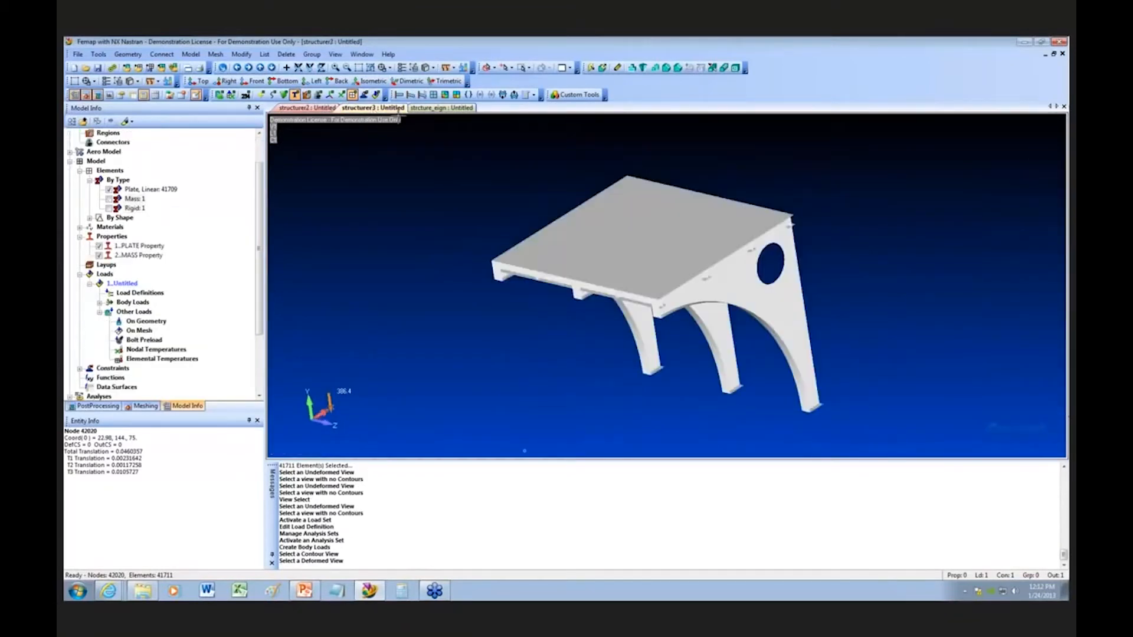
{"action": "mouse_move", "coordinate": [620, 281]}
{"action": "middle_mouse_down"}
{"action": "mouse_move", "coordinate": [636, 283]}
{"action": "mouse_move", "coordinate": [622, 277]}
{"action": "middle_mouse_up"}
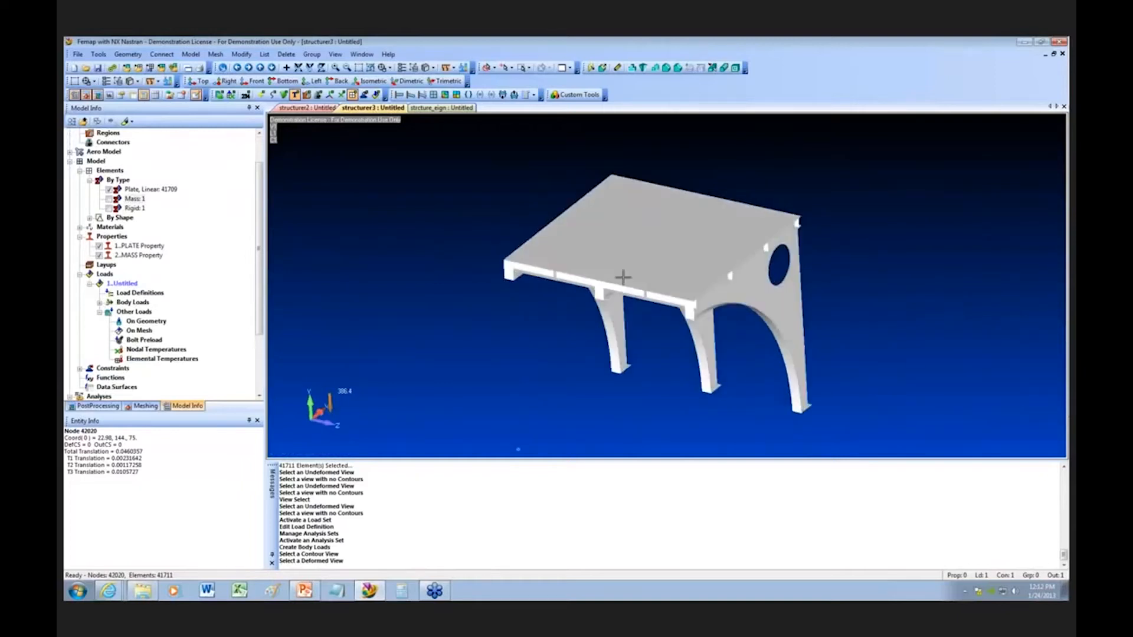
{"action": "left_click", "coordinate": [109, 199]}
{"action": "left_click", "coordinate": [108, 208]}
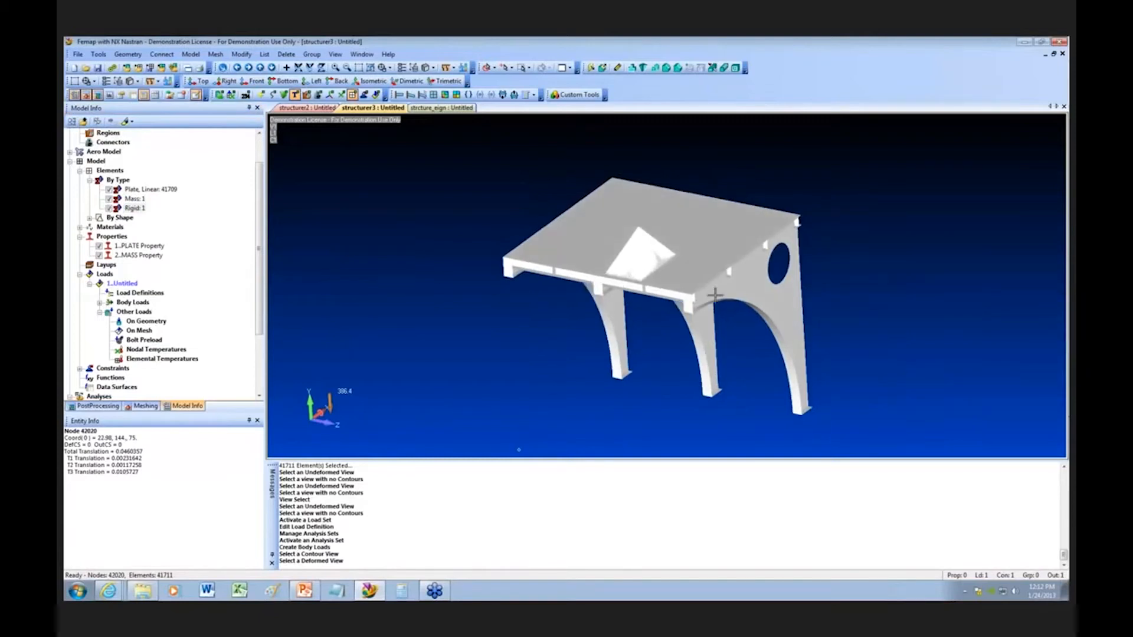
Step: Display structure3's deformed shape with its stress contour, and compare it with the structure2 results
{"action": "left_click", "coordinate": [411, 95]}
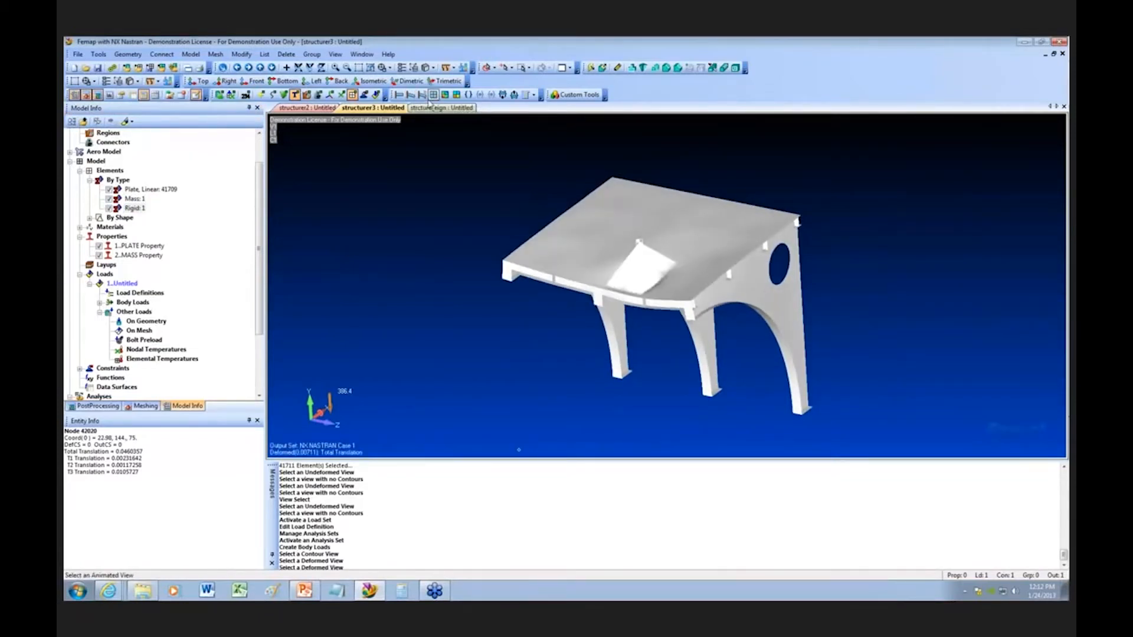
{"action": "left_click", "coordinate": [446, 97]}
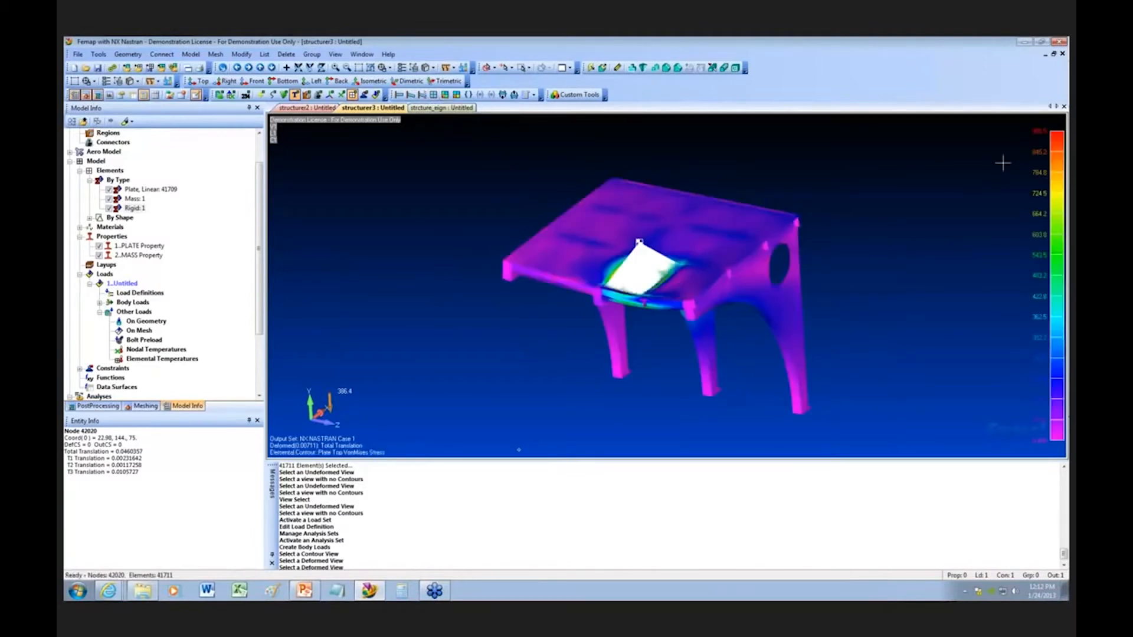
{"action": "left_click", "coordinate": [310, 108]}
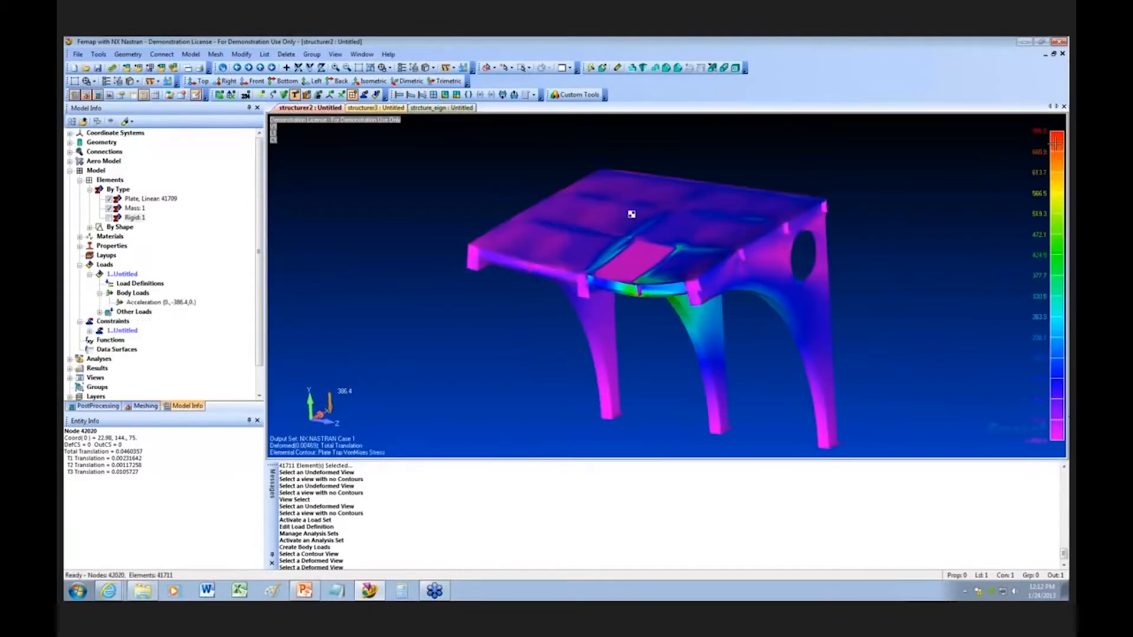
{"action": "left_click", "coordinate": [392, 108]}
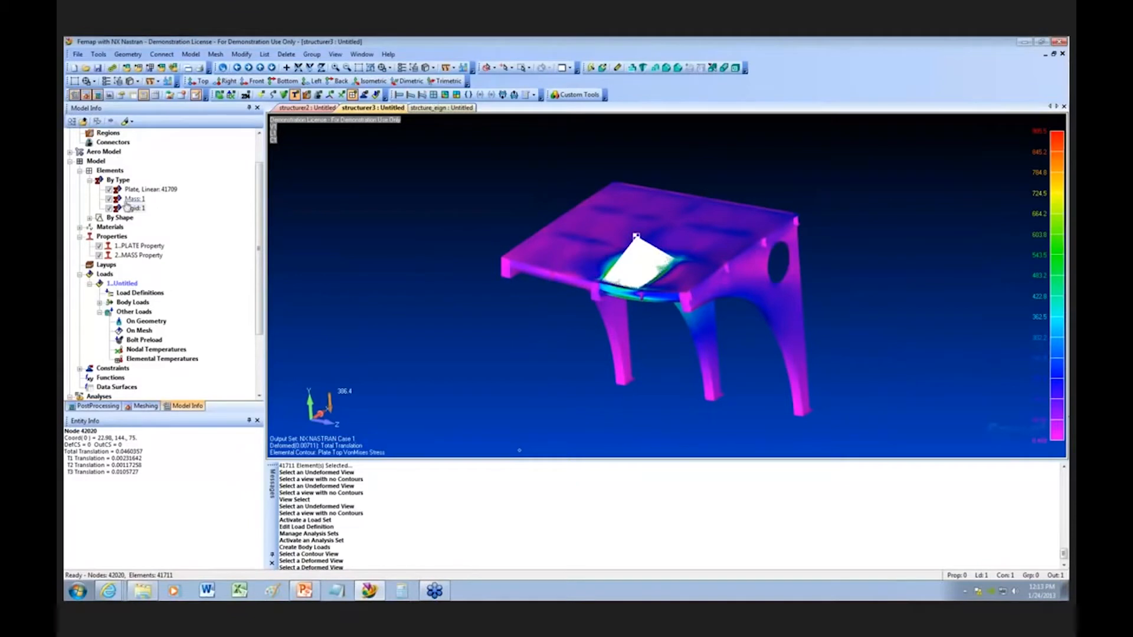
Step: Hide the rigid element in structure3 and examine the roof stresses under the mass
{"action": "left_click", "coordinate": [109, 209]}
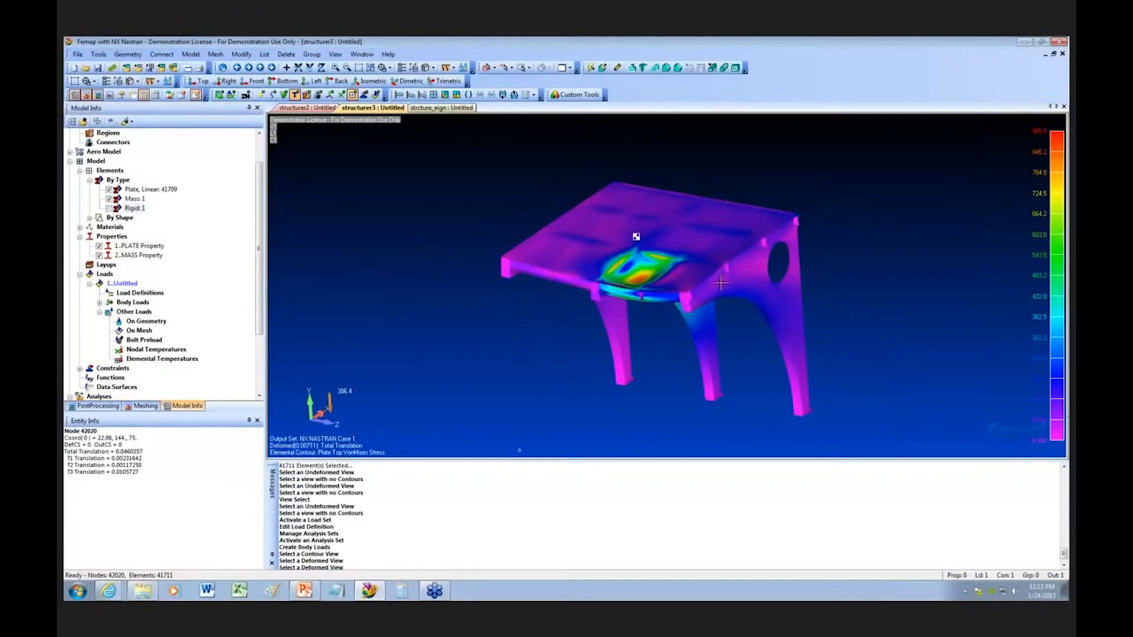
{"action": "middle_click_drag", "start_coordinate": [720, 286], "coordinate": [714, 331]}
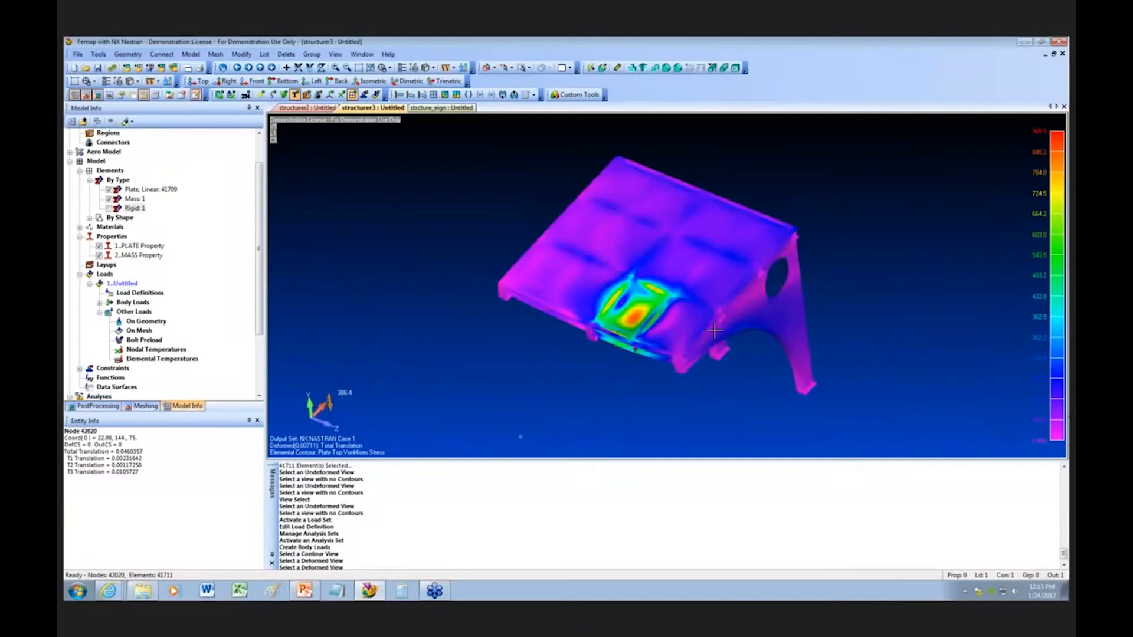
{"action": "middle_click_drag", "start_coordinate": [735, 217], "coordinate": [729, 282]}
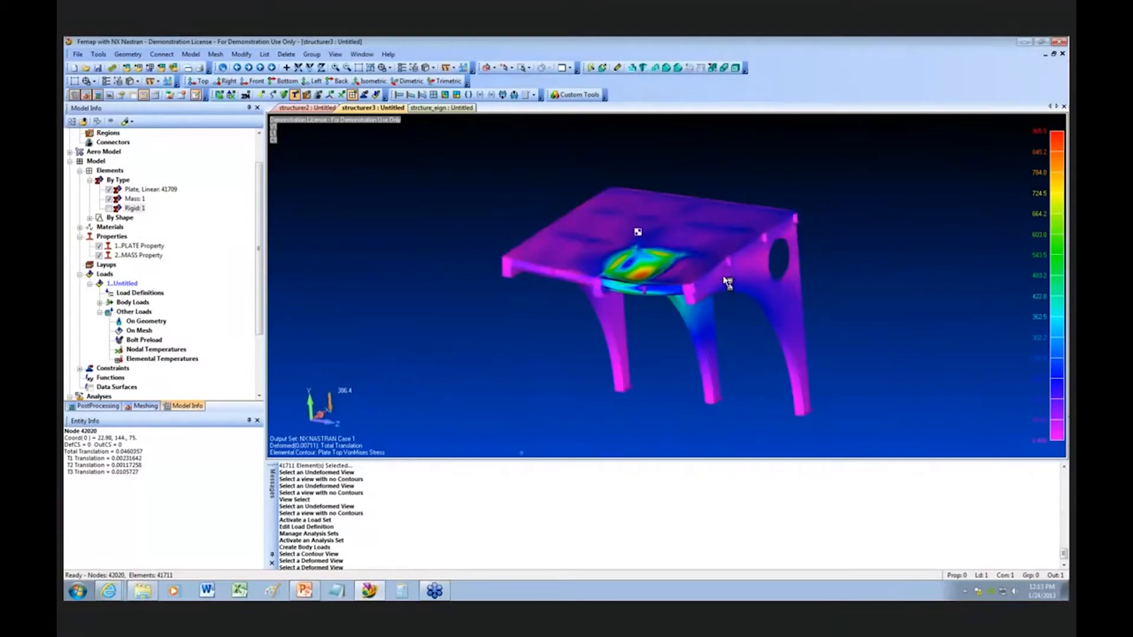
Step: Show the rigid element in structure3 again and examine the stress contour from underneath the roof
{"action": "left_click", "coordinate": [133, 208]}
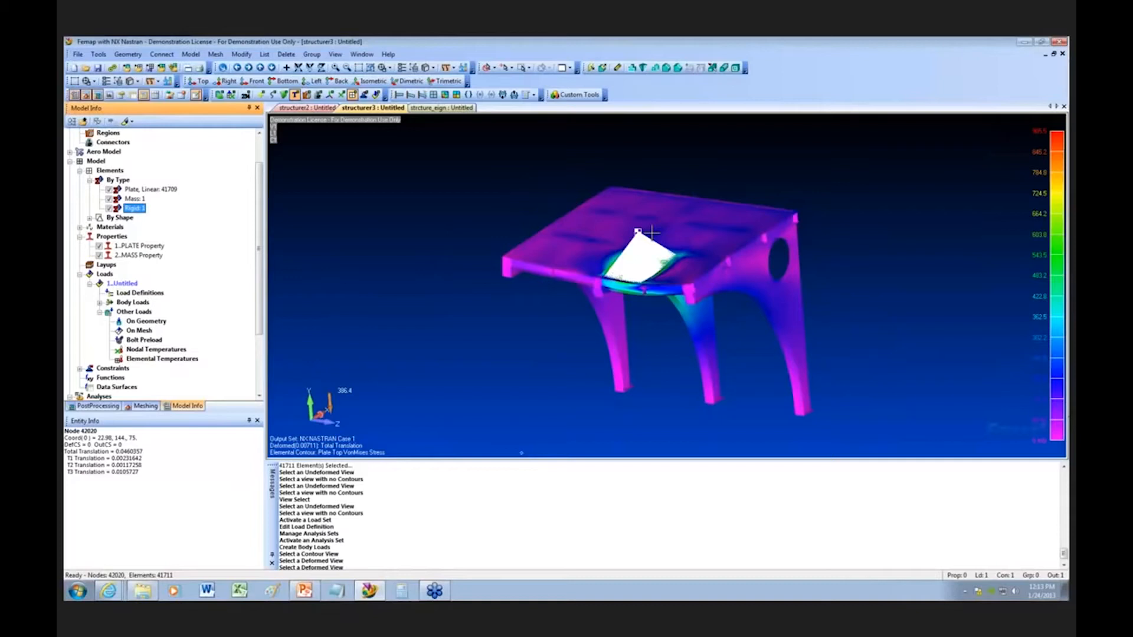
{"action": "left_click", "coordinate": [704, 257]}
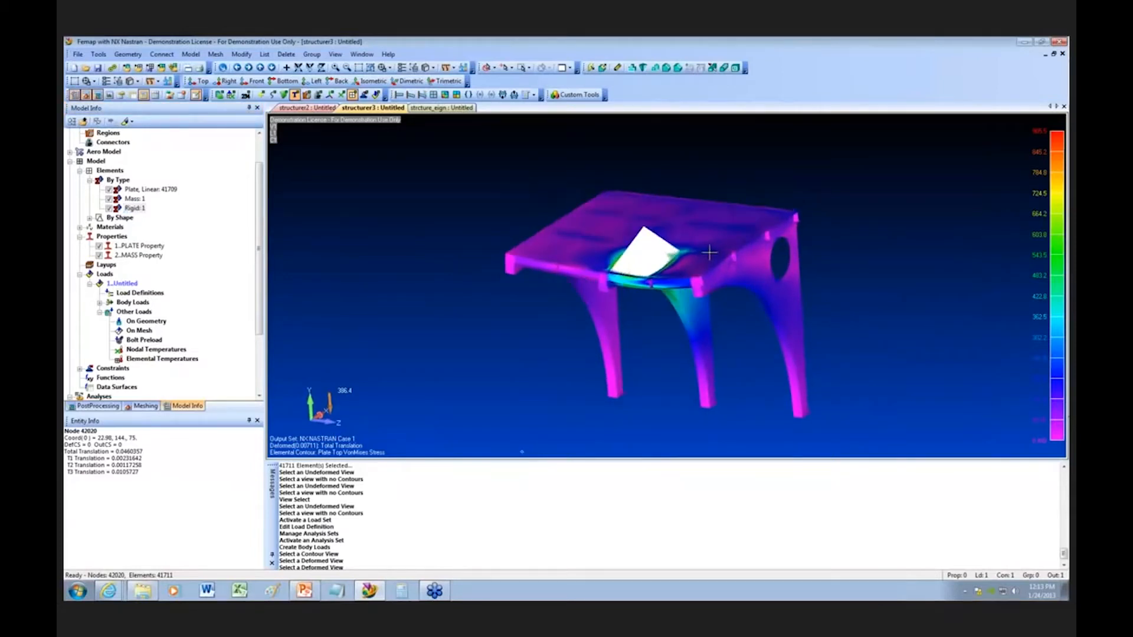
{"action": "middle_click_drag", "start_coordinate": [721, 231], "coordinate": [724, 150]}
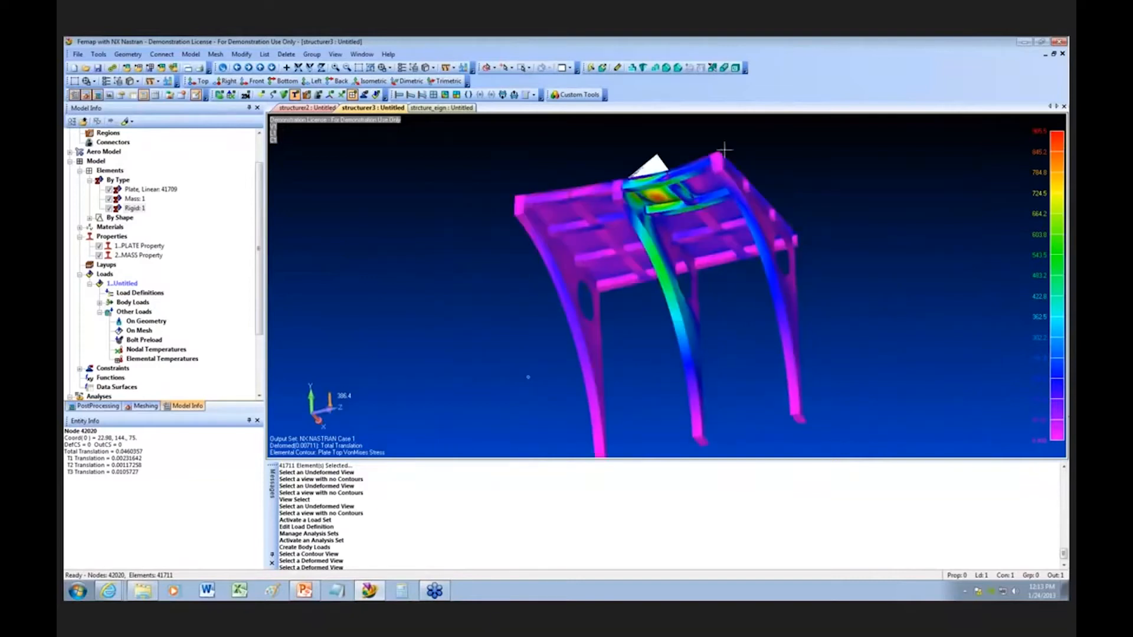
{"action": "middle_click_drag", "start_coordinate": [697, 221], "coordinate": [689, 263]}
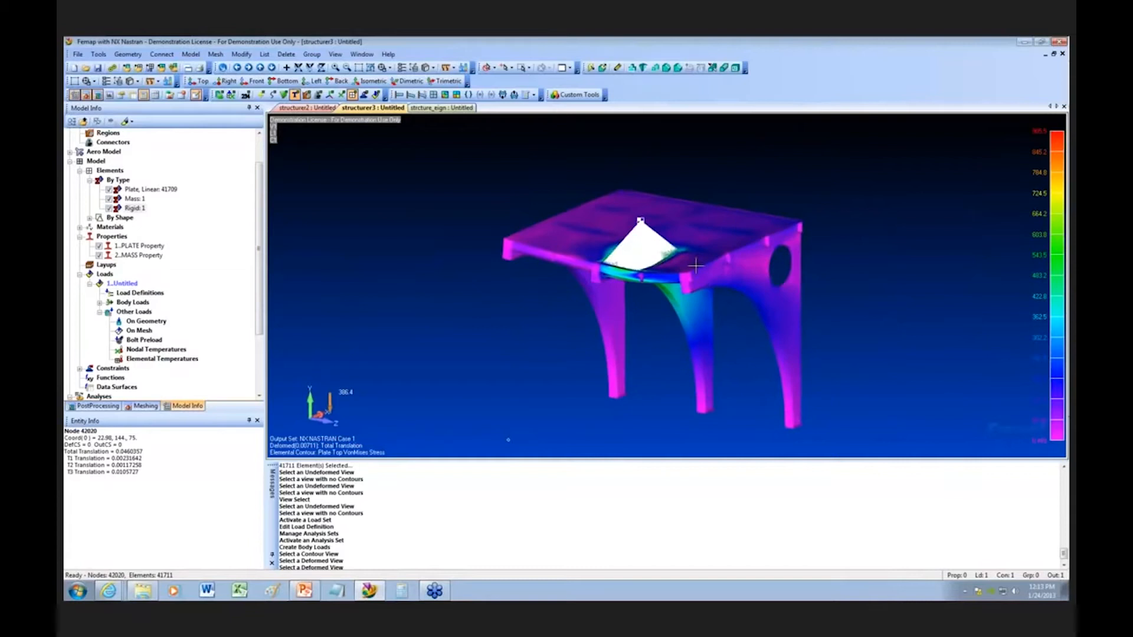
Step: Switch to the strcture_eign model and show its mass and rigid elements on the canopy roof
{"action": "left_click", "coordinate": [433, 110]}
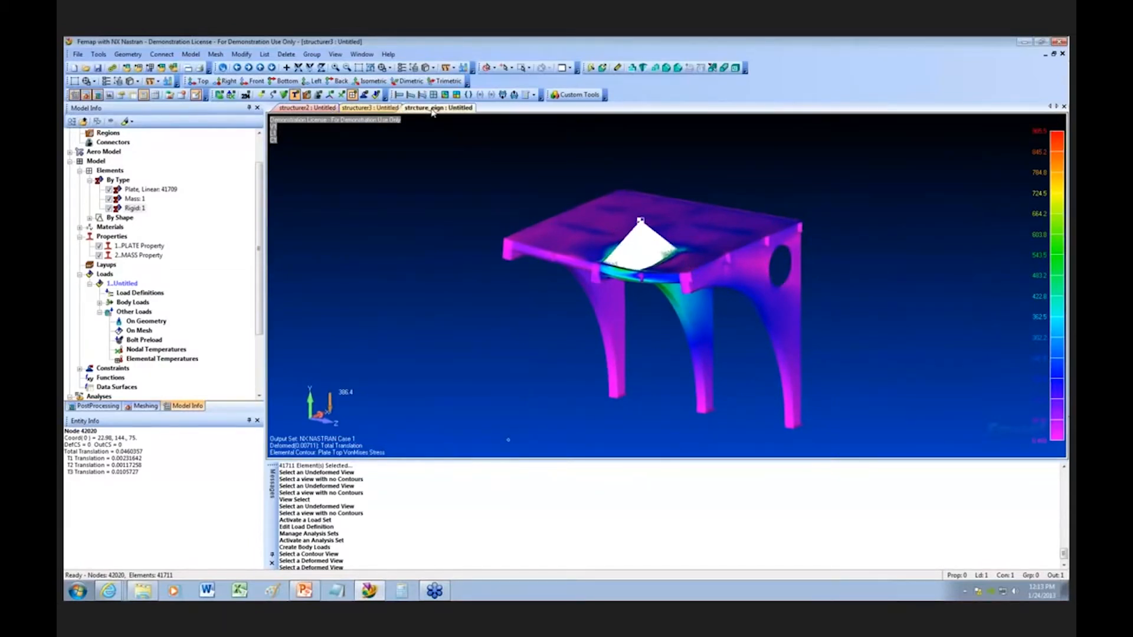
{"action": "middle_click_drag", "start_coordinate": [654, 290], "coordinate": [725, 346]}
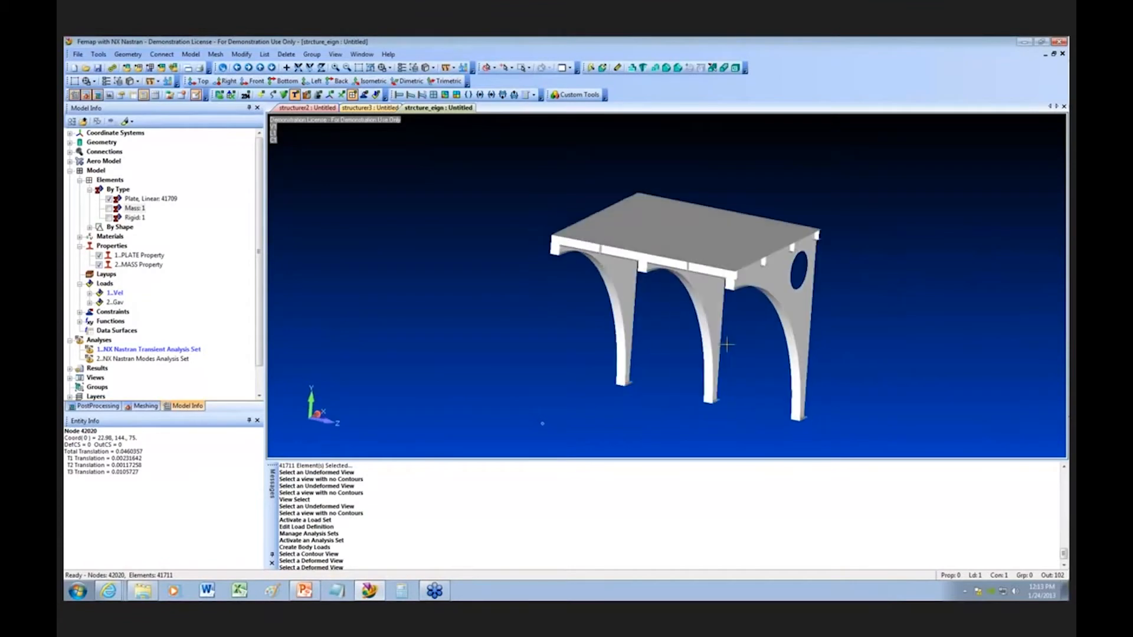
{"action": "left_click", "coordinate": [109, 218]}
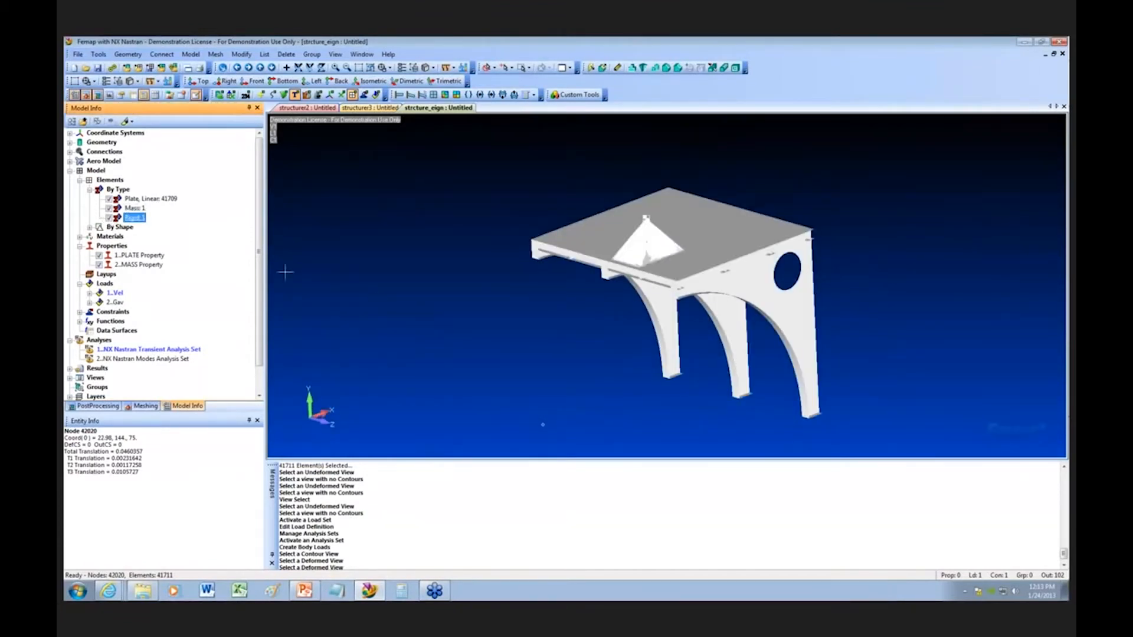
{"action": "middle_click_drag", "start_coordinate": [615, 321], "coordinate": [782, 318]}
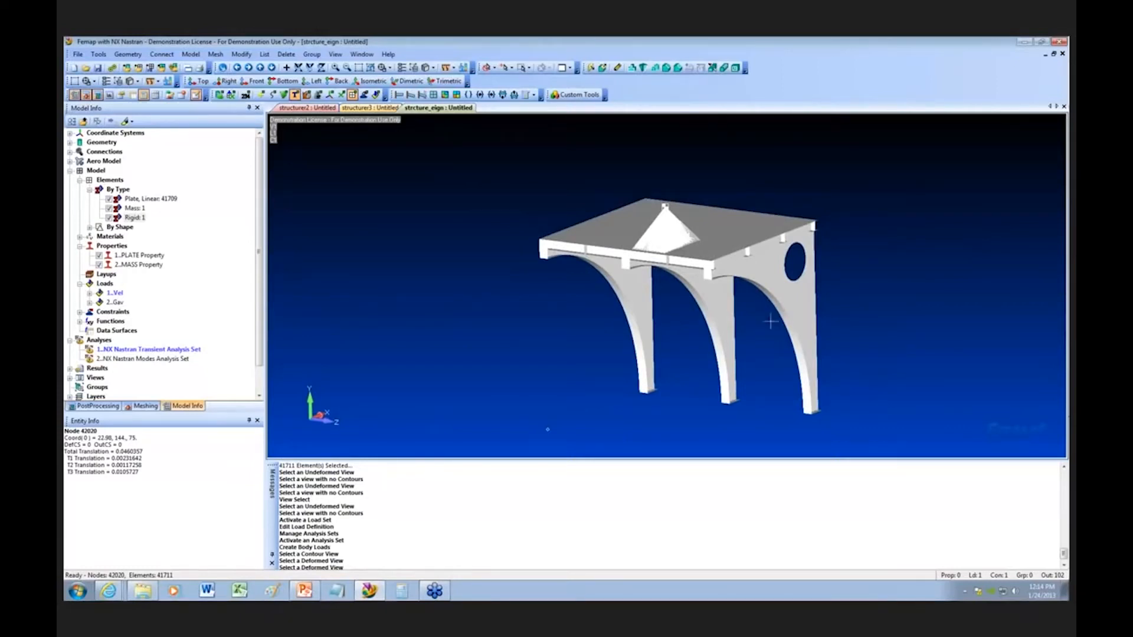
Step: Expand the Gav and Vel load sets to show the gravity body load and the surface velocity definition
{"action": "left_click", "coordinate": [90, 303]}
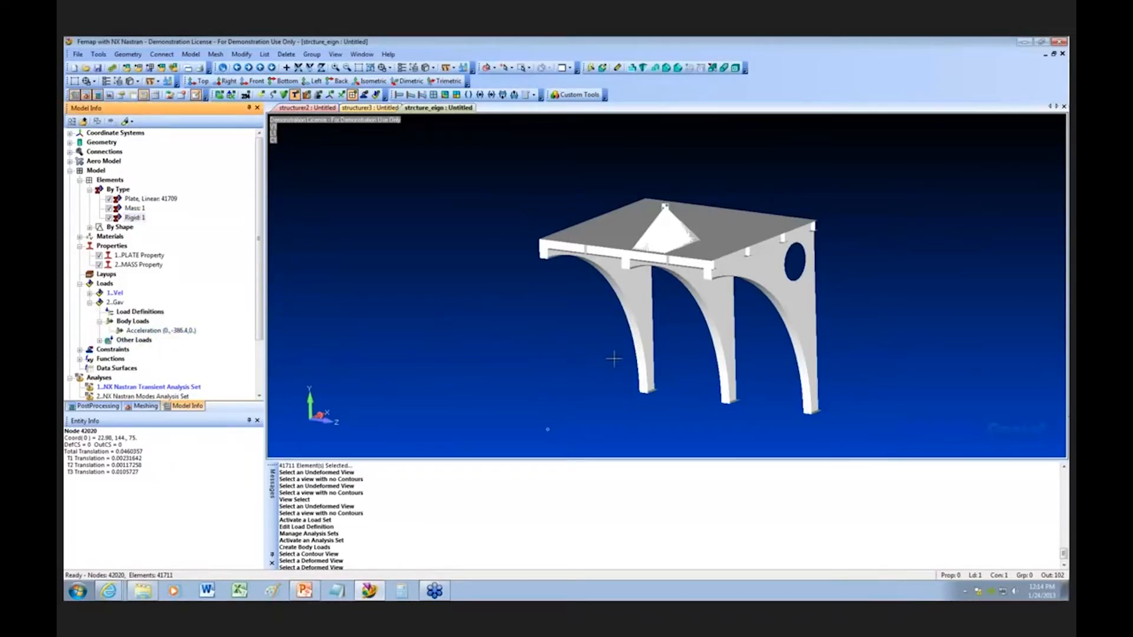
{"action": "middle_click_drag", "start_coordinate": [619, 360], "coordinate": [660, 322]}
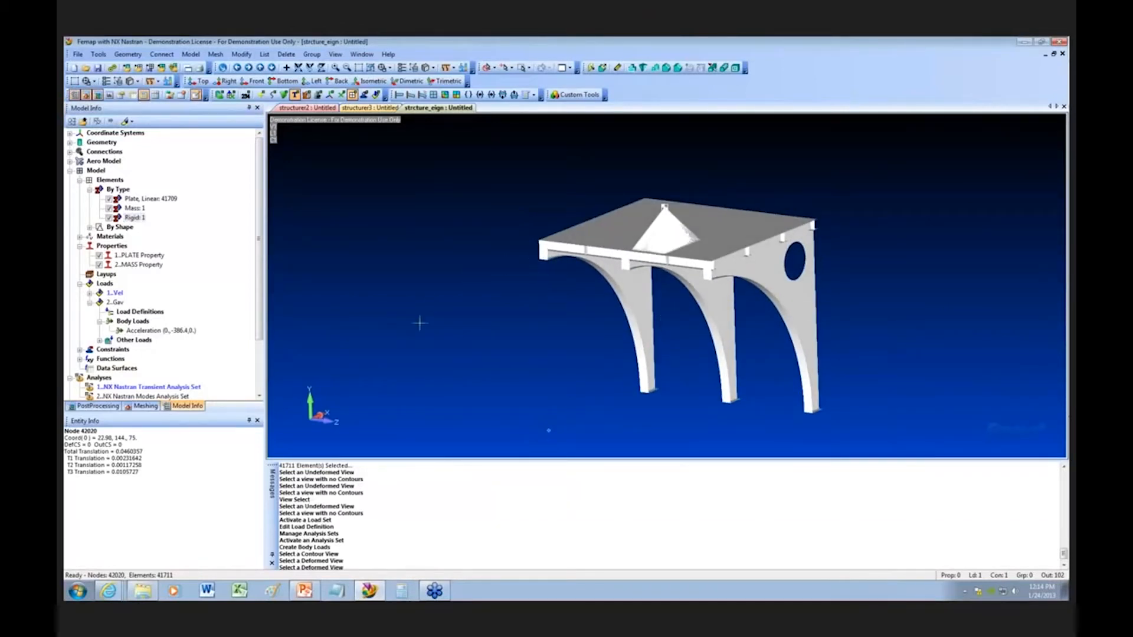
{"action": "left_click", "coordinate": [89, 294]}
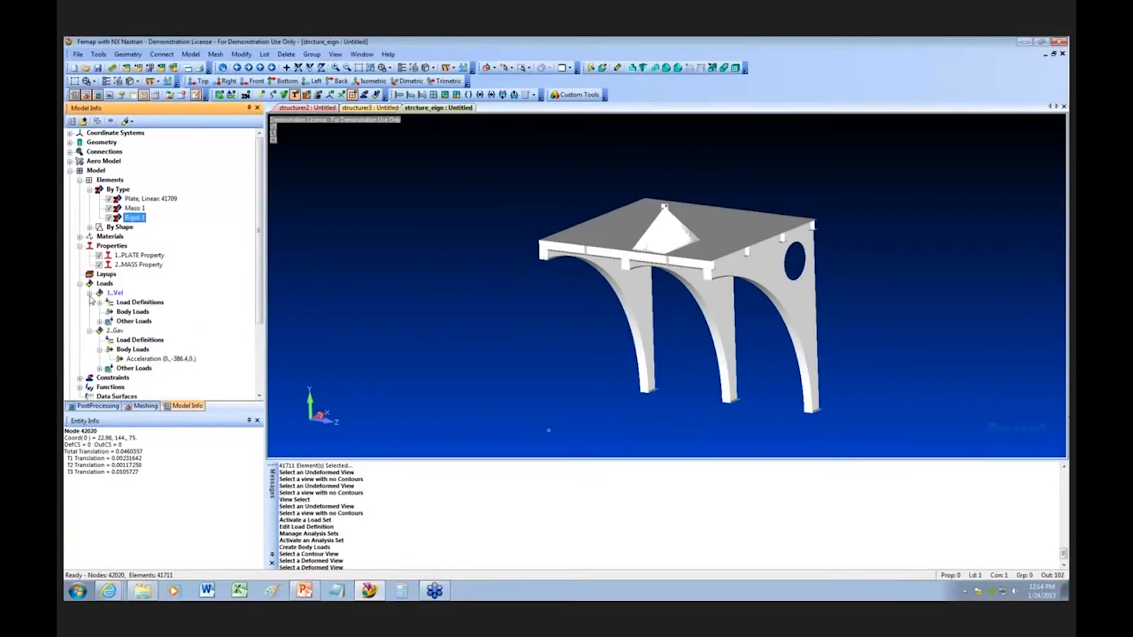
{"action": "left_click", "coordinate": [99, 303]}
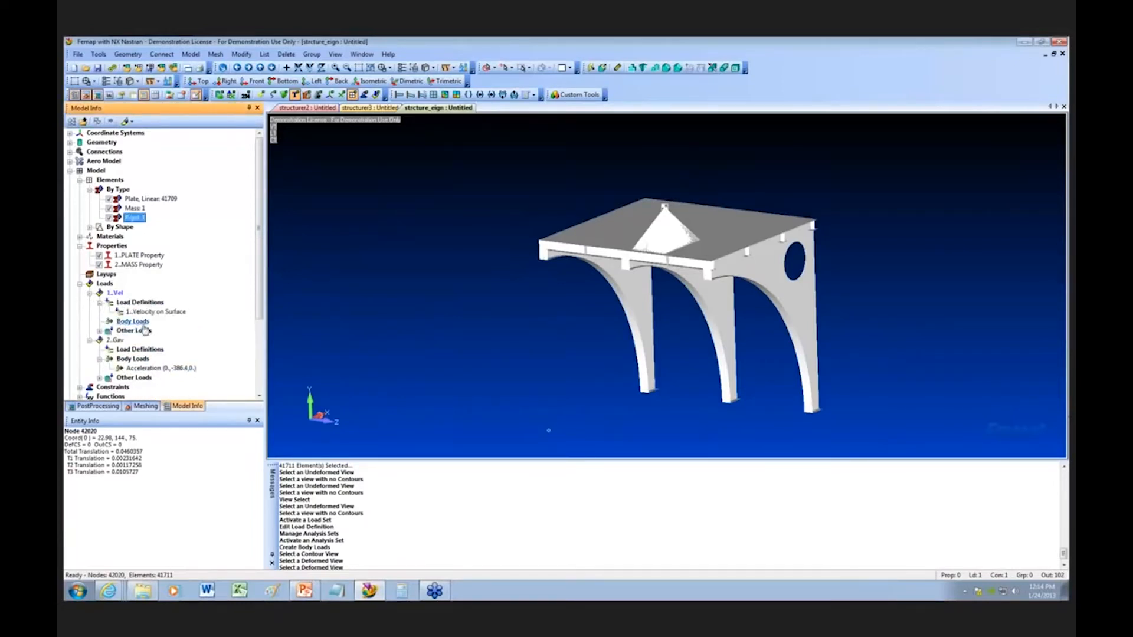
Step: Review the Velocity on Surface load definition in the Vel load set, and close it without changes
{"action": "right_click", "coordinate": [156, 313]}
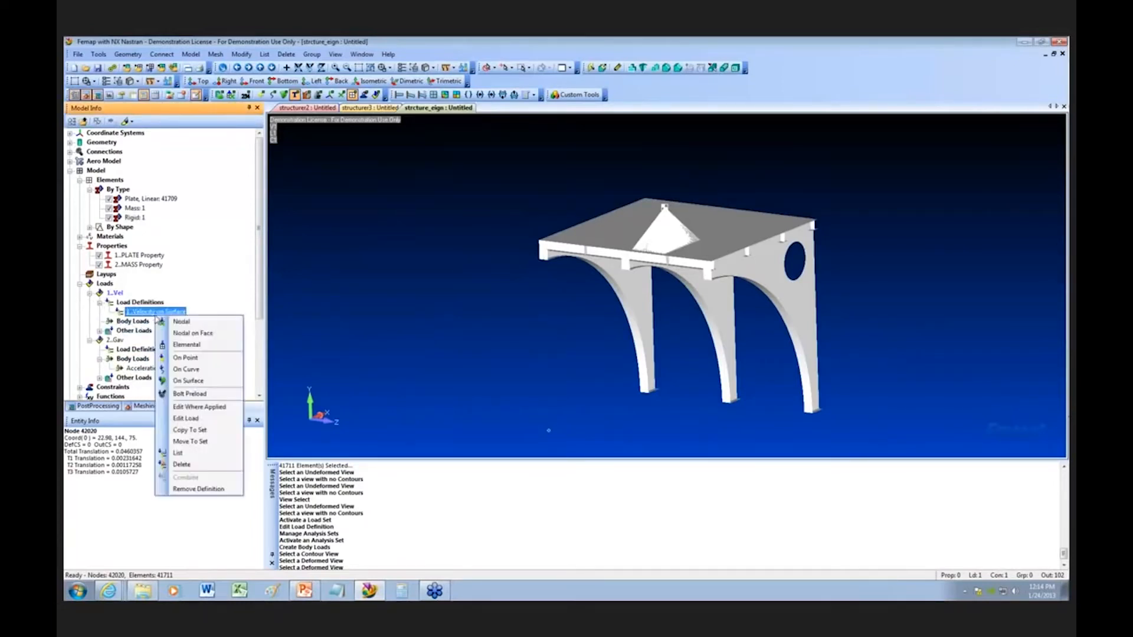
{"action": "left_click", "coordinate": [201, 420]}
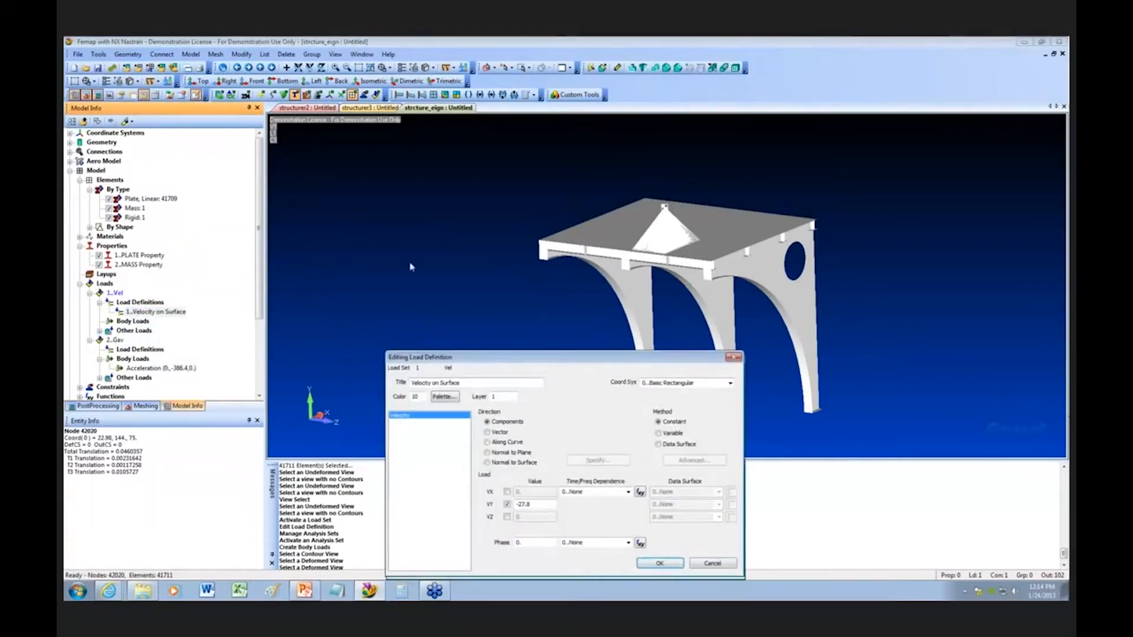
{"action": "left_click_drag", "start_coordinate": [540, 369], "coordinate": [396, 200]}
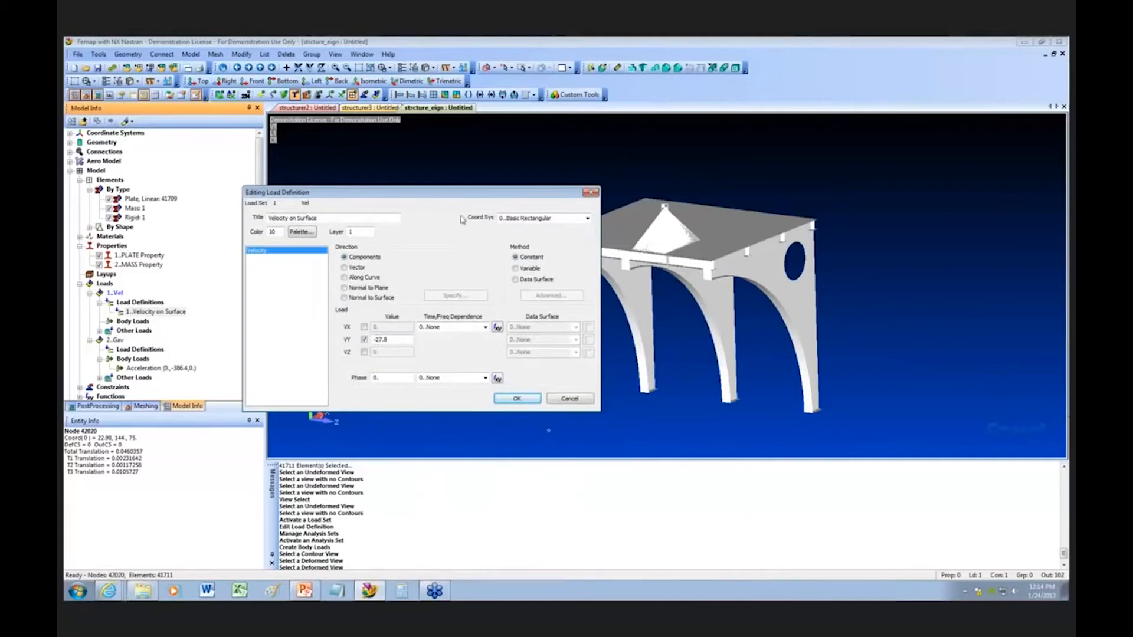
{"action": "left_click_drag", "start_coordinate": [464, 203], "coordinate": [597, 159]}
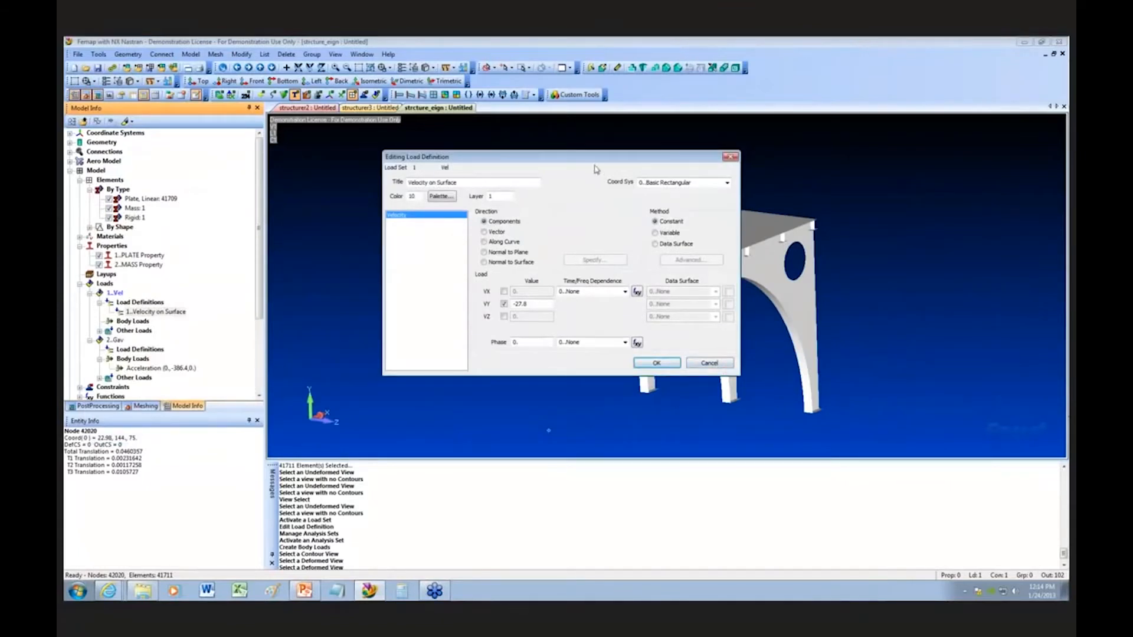
{"action": "left_click_drag", "start_coordinate": [589, 158], "coordinate": [528, 165]}
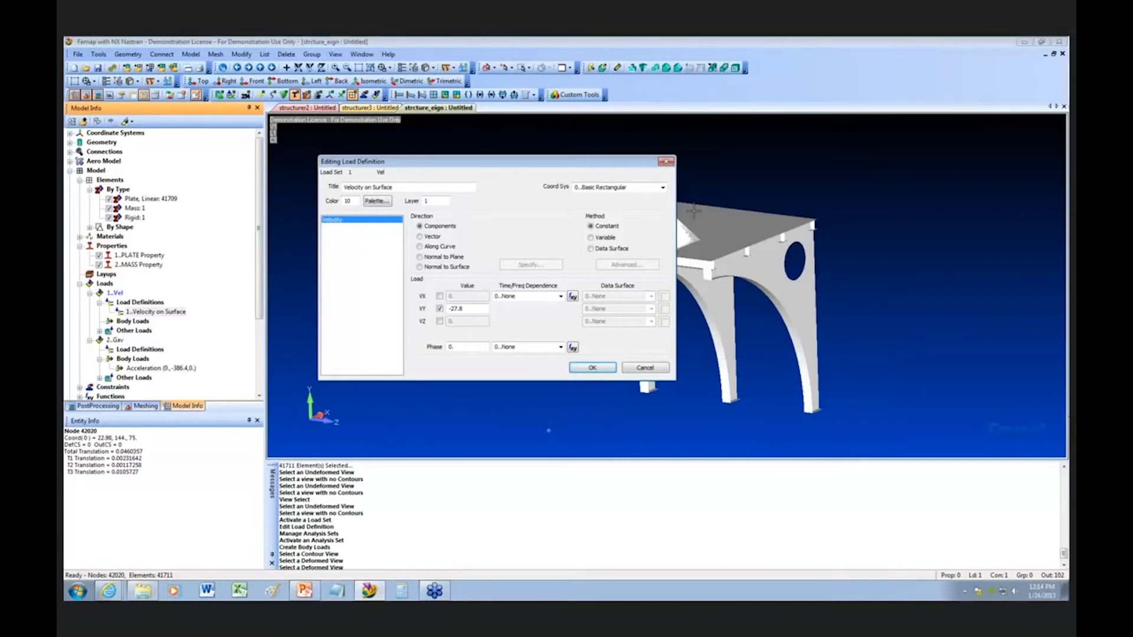
{"action": "left_click", "coordinate": [660, 370]}
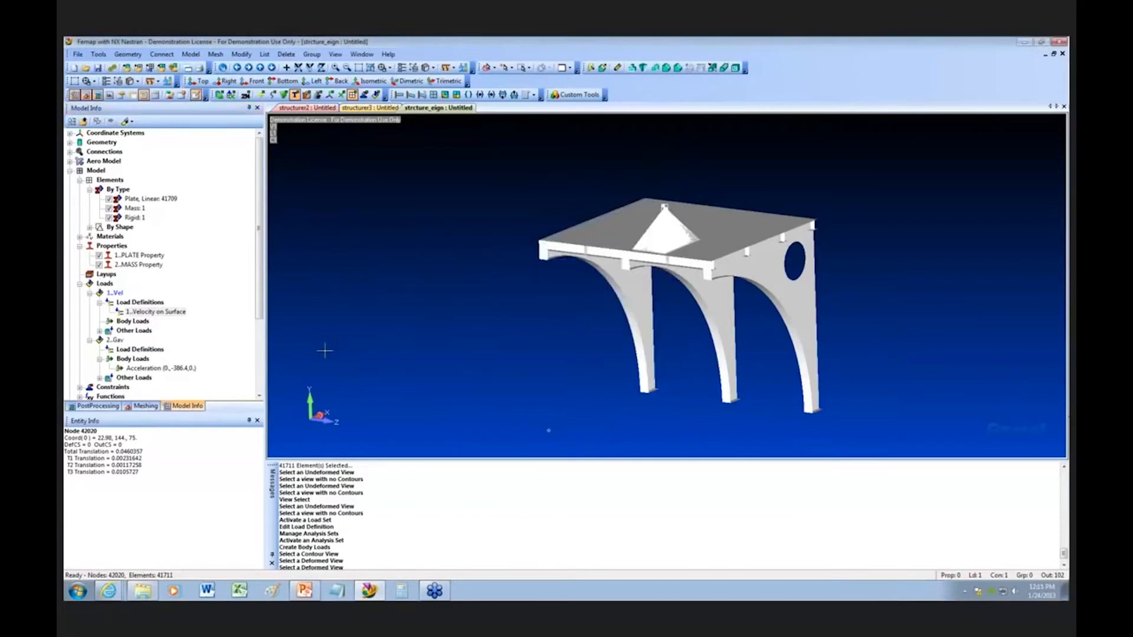
Step: Open the NX Nastran Transient Analysis Set for management and expand its options and boundary conditions
{"action": "scroll", "coordinate": [262, 311], "scroll_direction": "down", "scroll_amount": 3}
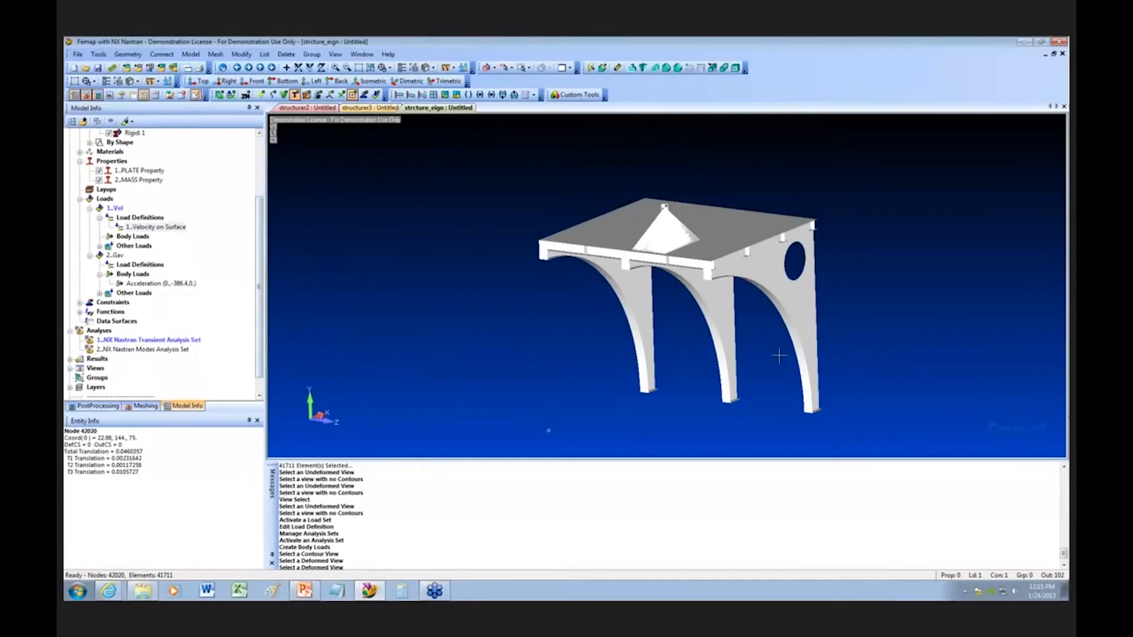
{"action": "right_click", "coordinate": [173, 341]}
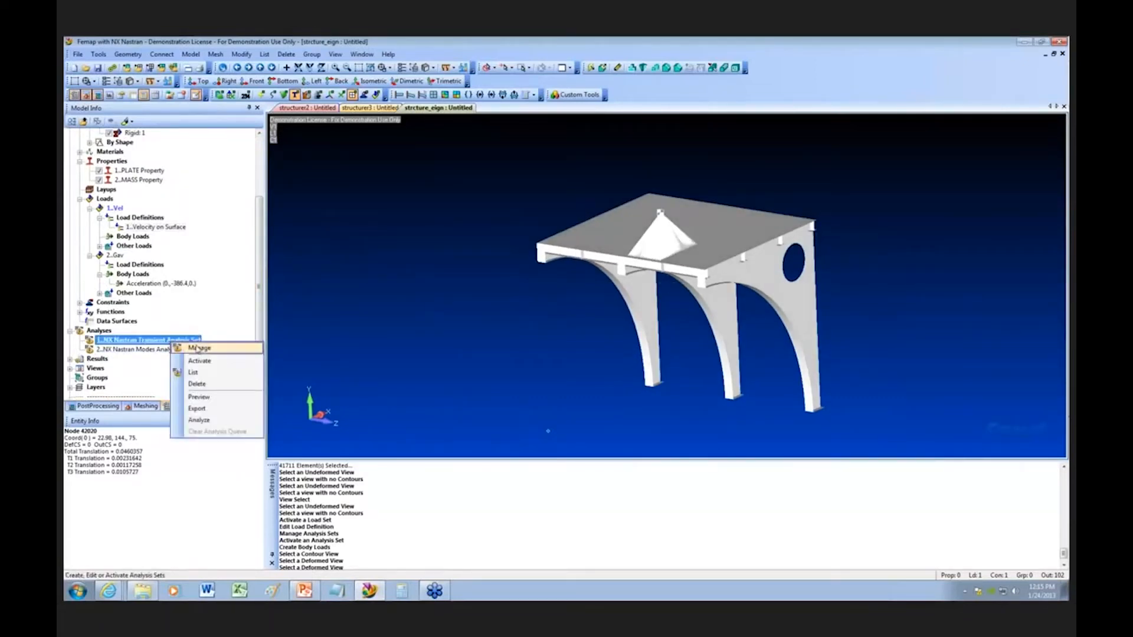
{"action": "left_click", "coordinate": [199, 351]}
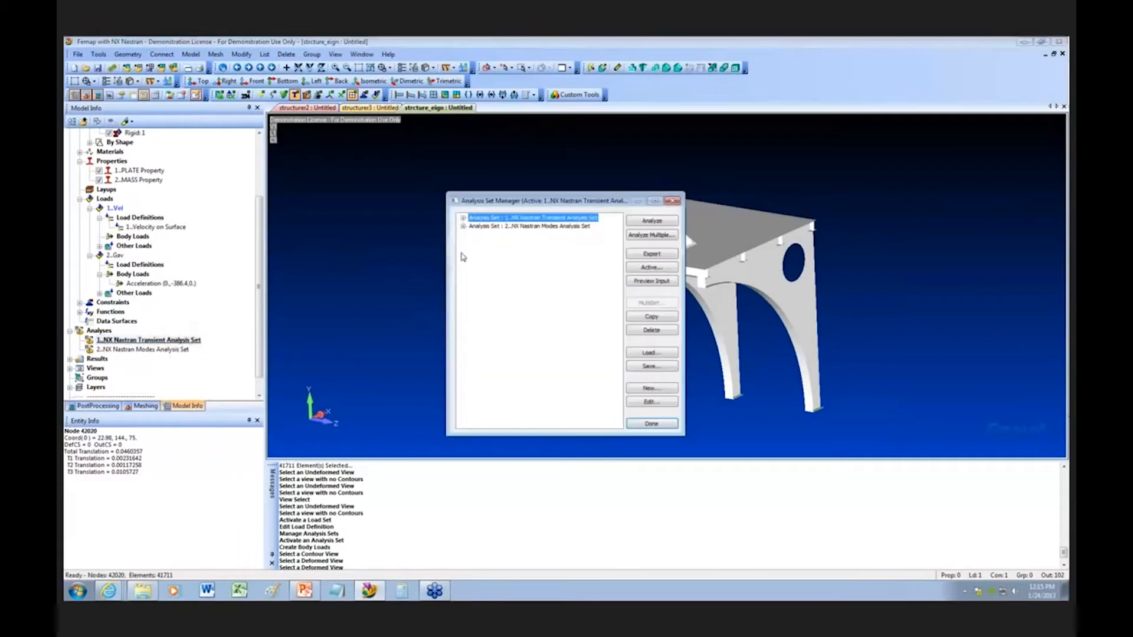
{"action": "left_click", "coordinate": [463, 218]}
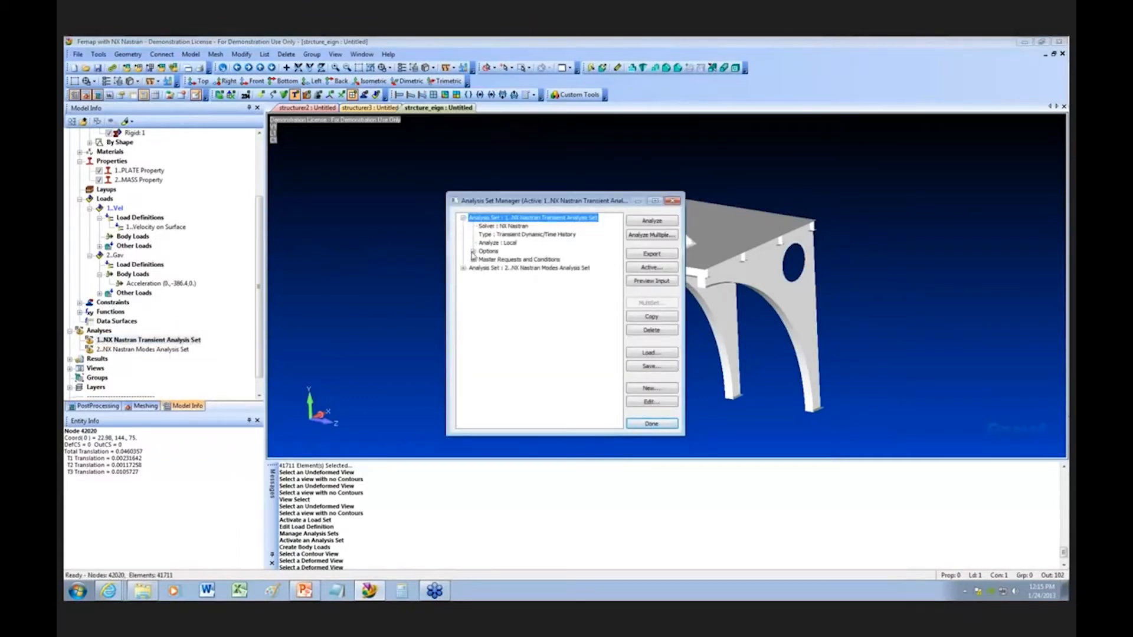
{"action": "left_click", "coordinate": [473, 251]}
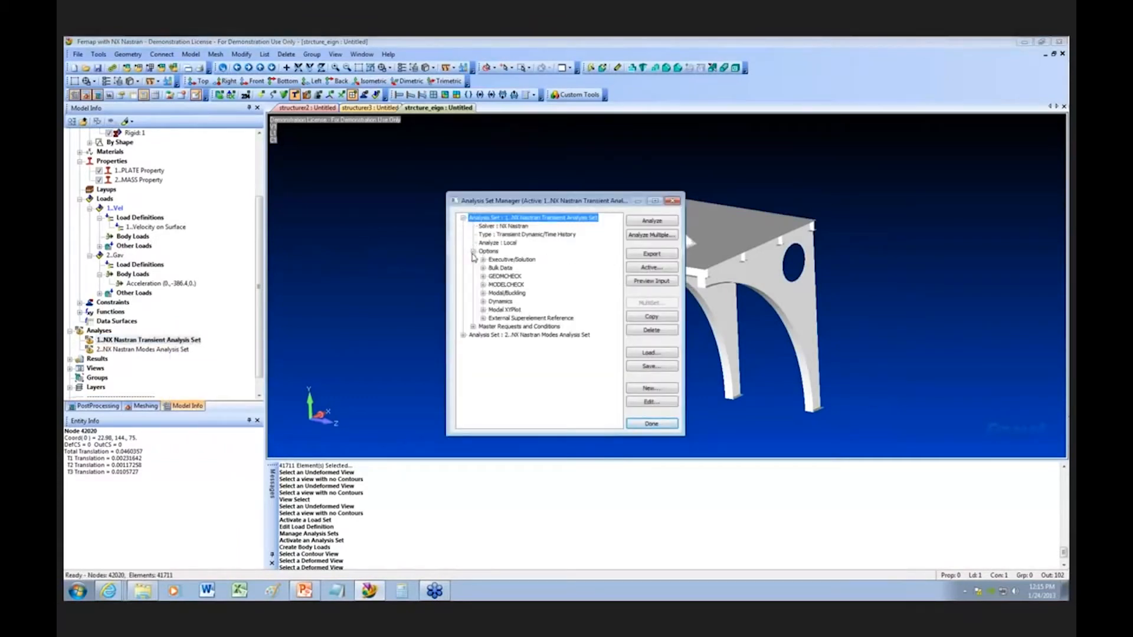
{"action": "left_click", "coordinate": [472, 327]}
{"action": "left_click", "coordinate": [483, 344]}
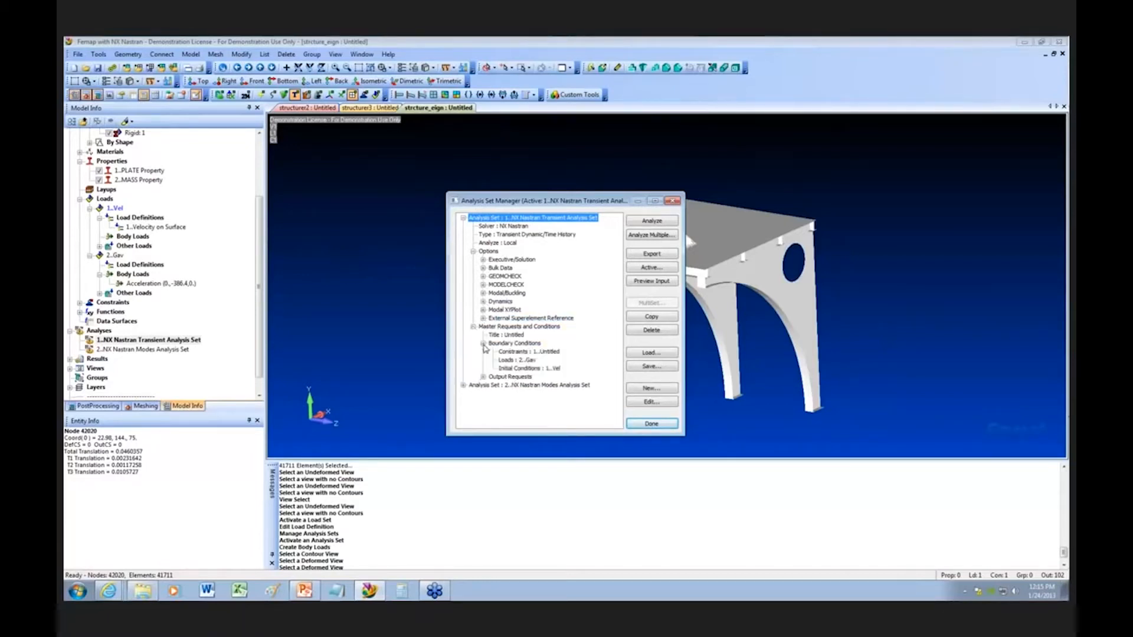
Step: Review the transient analysis set's boundary conditions, including its load and initial condition sets, and close the manager without changes
{"action": "left_click", "coordinate": [524, 362]}
{"action": "double_click", "coordinate": [524, 361]}
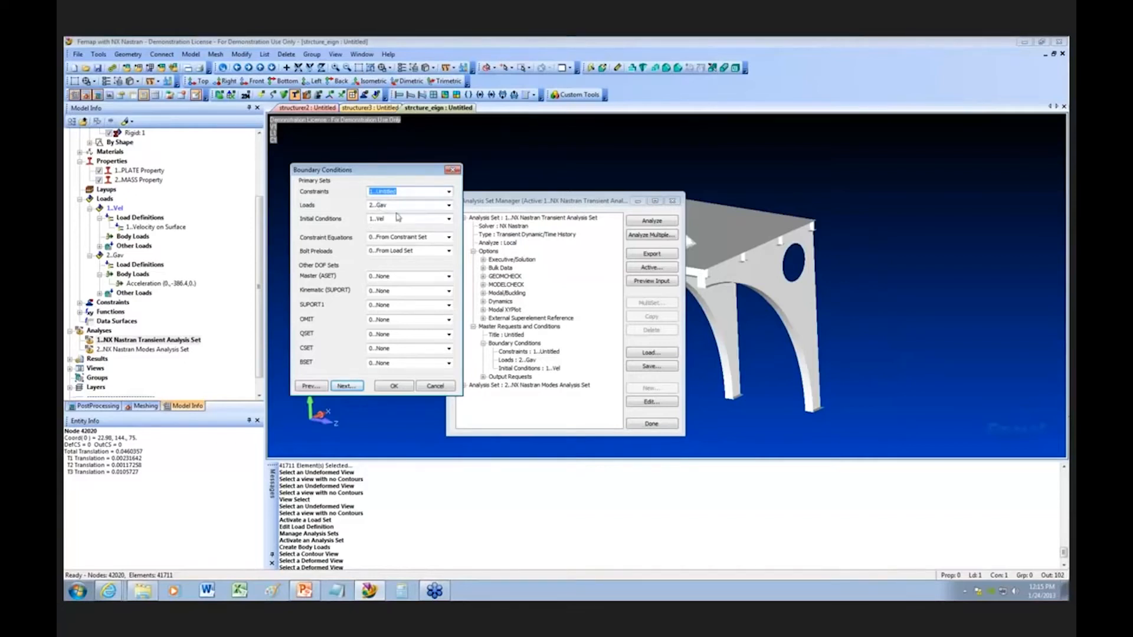
{"action": "left_click", "coordinate": [447, 386]}
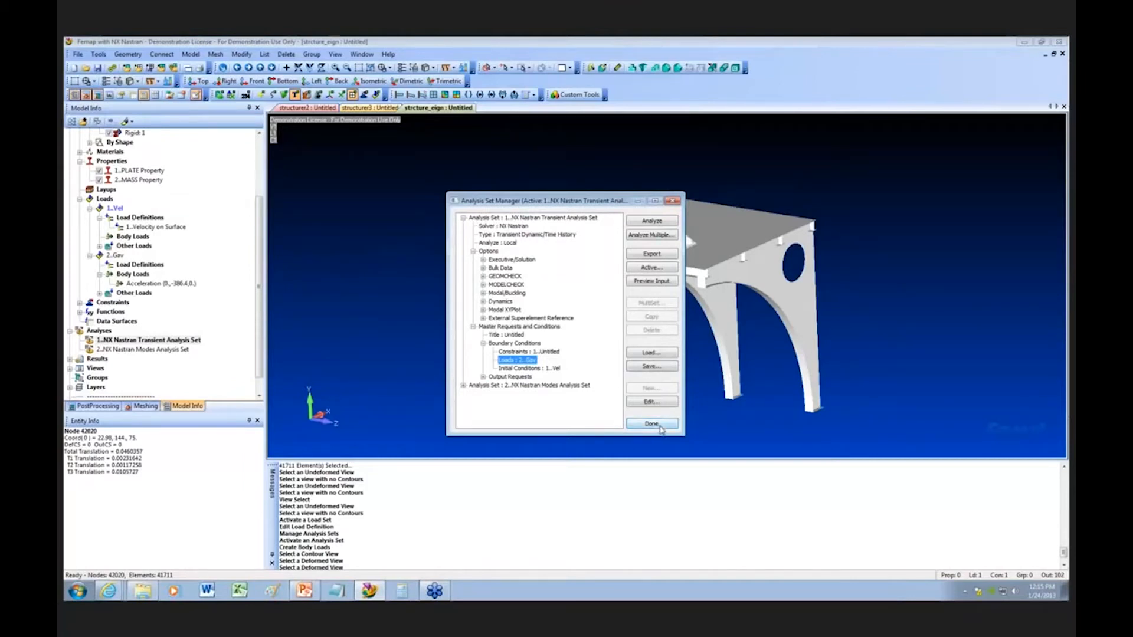
{"action": "left_click", "coordinate": [660, 427]}
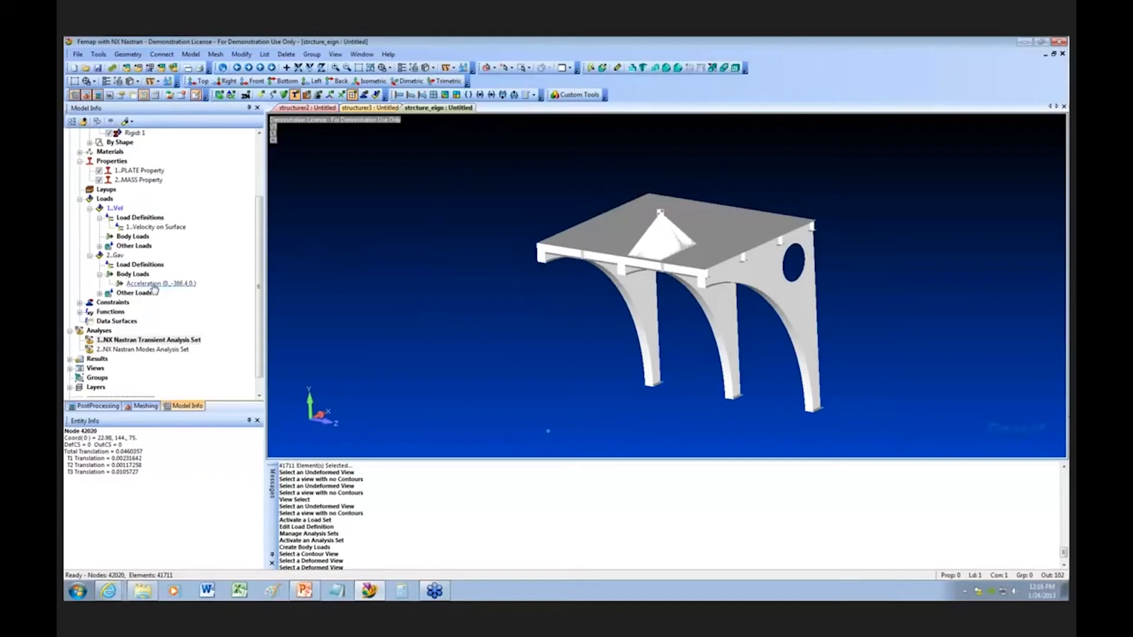
Step: Review the acceleration body load in the Gav load set and its time dependence, without changing it
{"action": "right_click", "coordinate": [154, 289]}
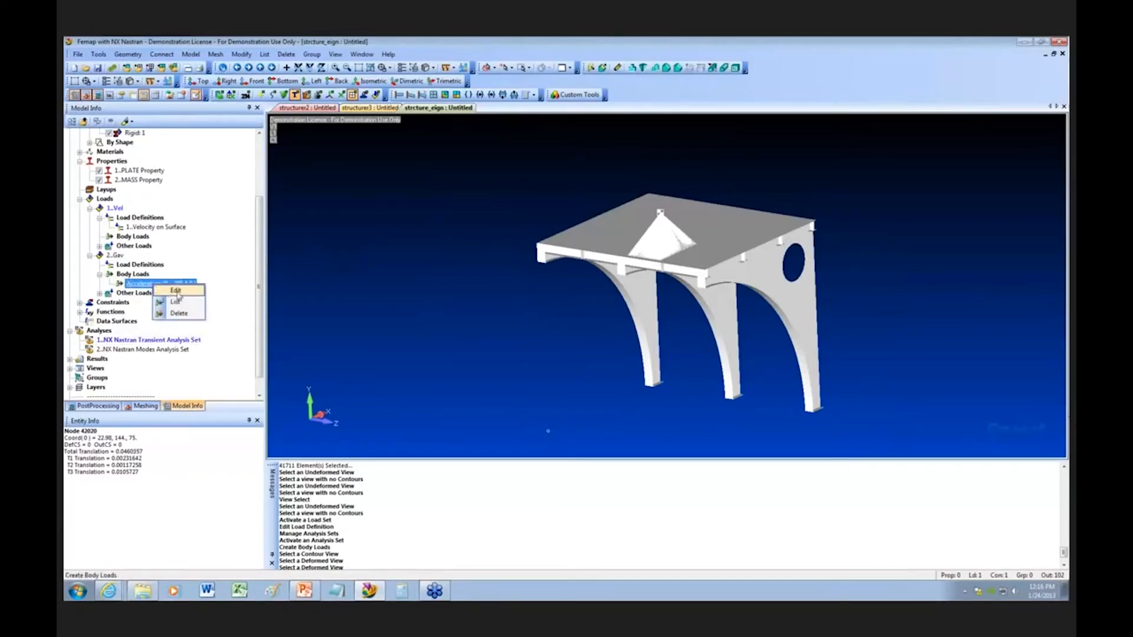
{"action": "left_click", "coordinate": [175, 291]}
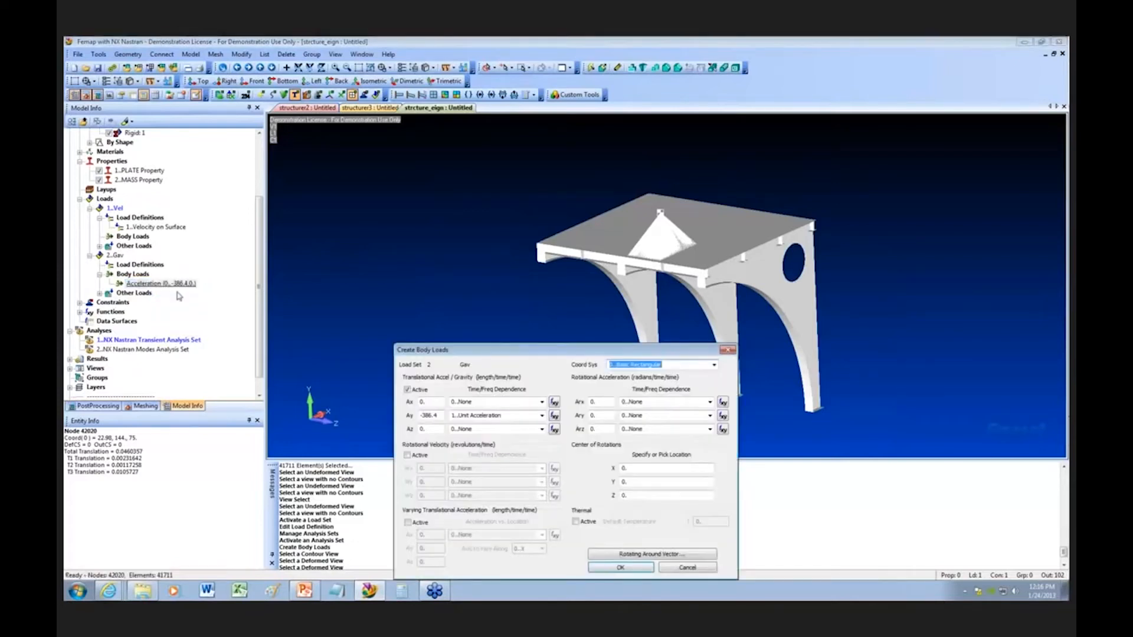
{"action": "left_click_drag", "start_coordinate": [425, 350], "coordinate": [267, 193]}
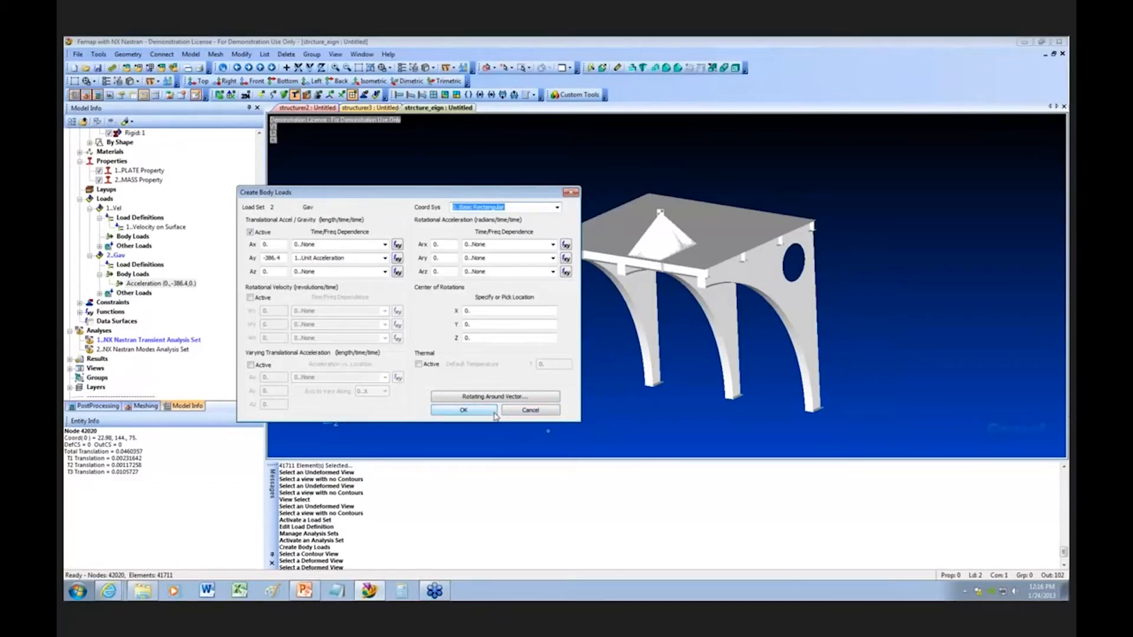
{"action": "left_click", "coordinate": [529, 411]}
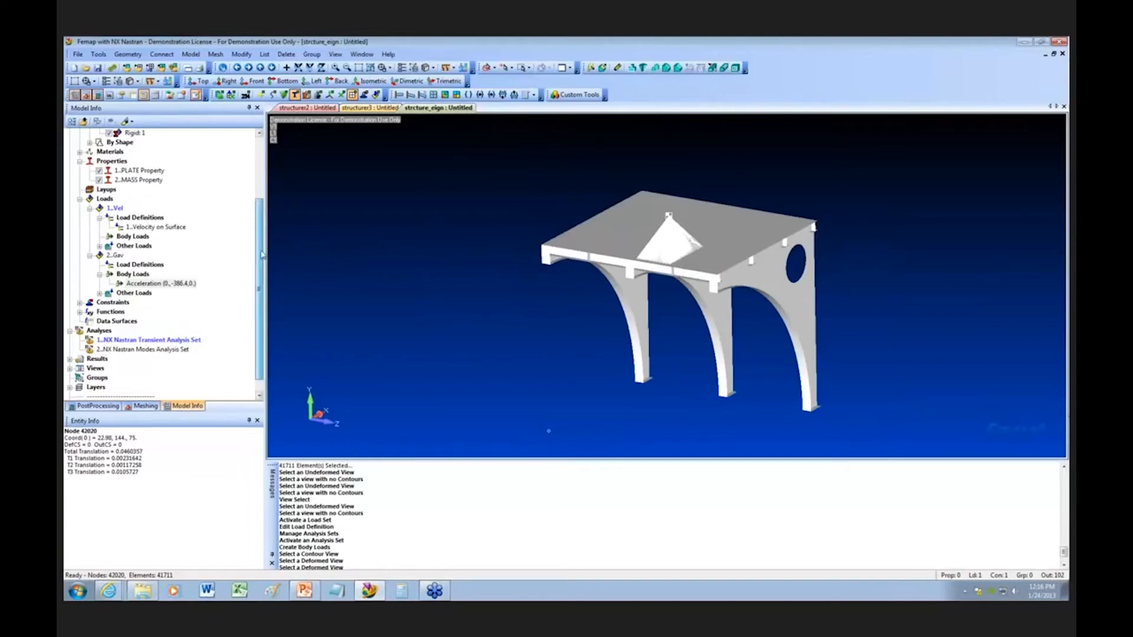
Step: Expand the results to look through the transient time-step cases, and return to the loads and analysis sets
{"action": "scroll", "coordinate": [262, 254], "scroll_direction": "down", "scroll_amount": 1}
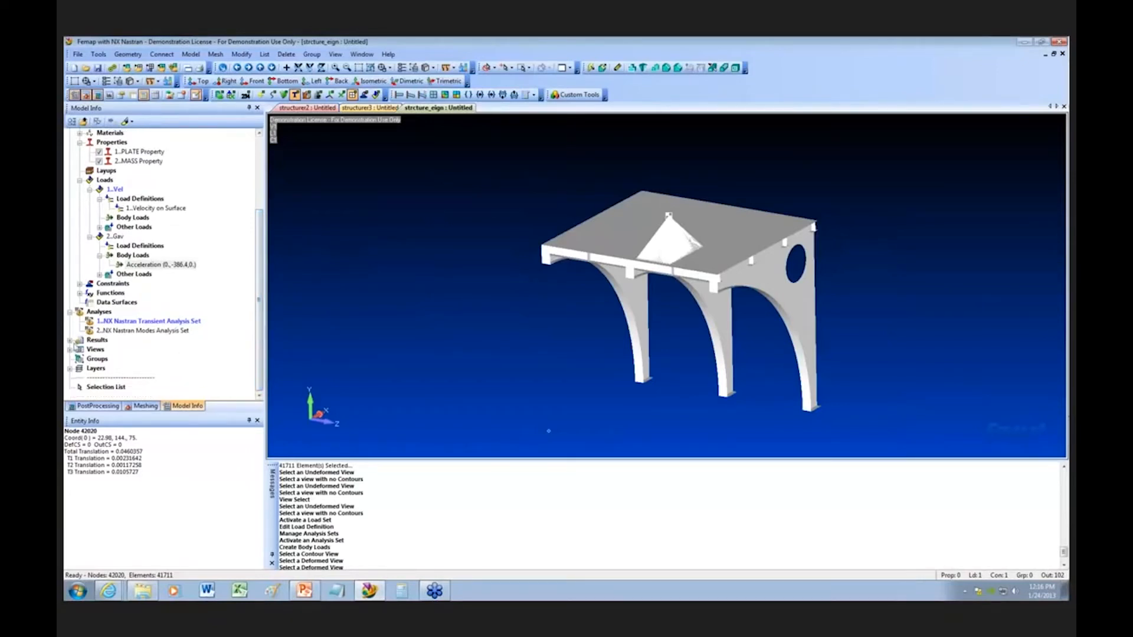
{"action": "left_click", "coordinate": [70, 342]}
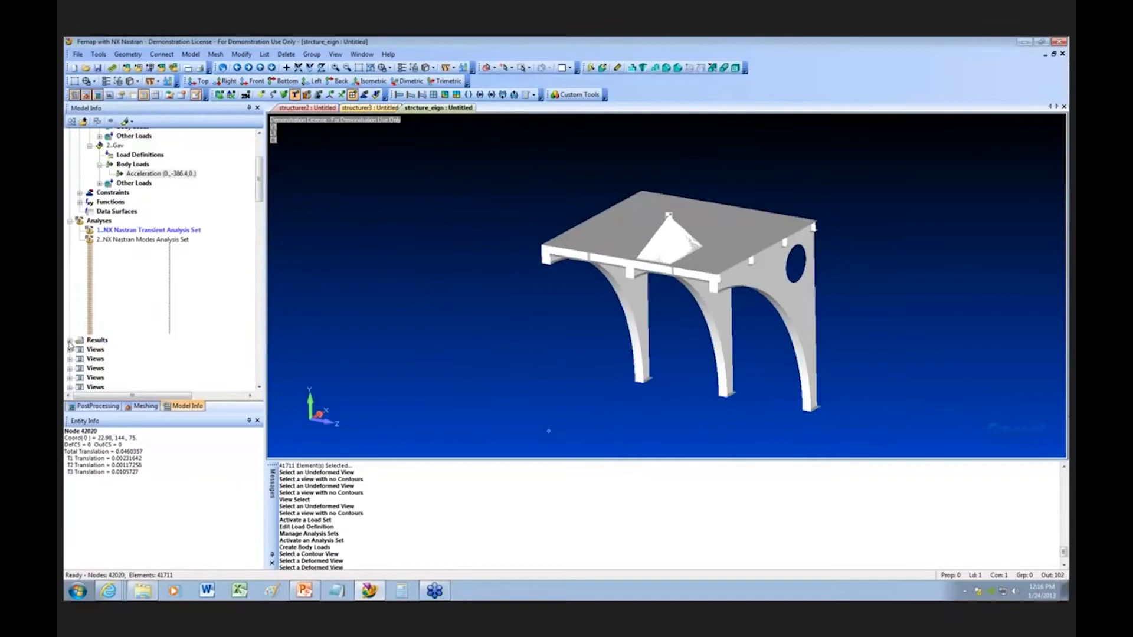
{"action": "scroll", "coordinate": [262, 230], "scroll_direction": "up", "scroll_amount": 3}
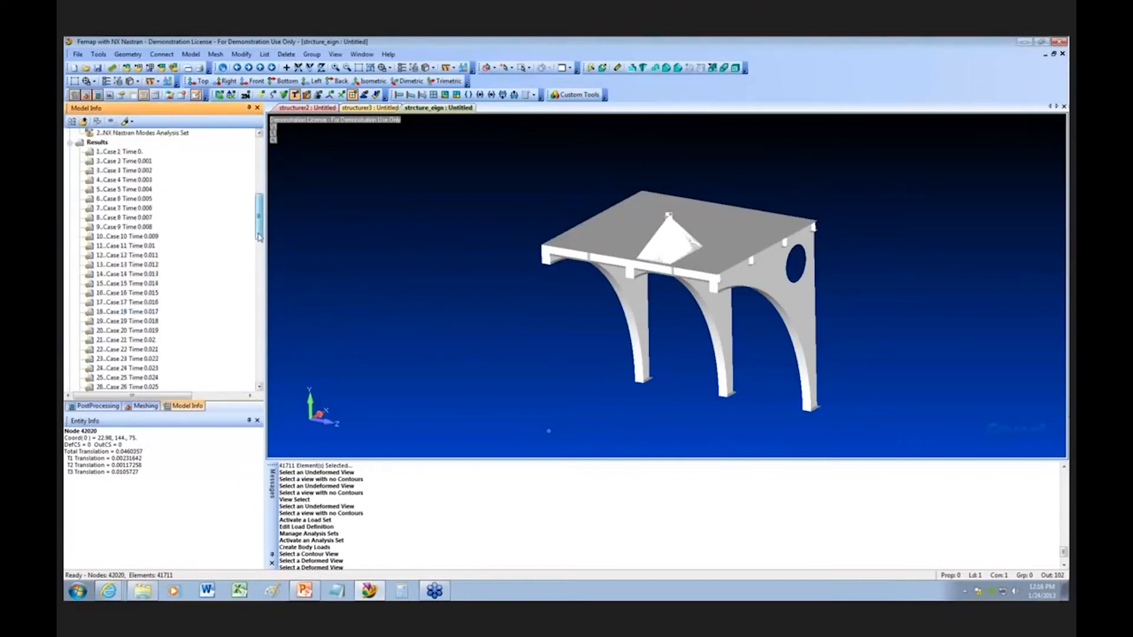
{"action": "mouse_move", "coordinate": [260, 220]}
{"action": "left_mouse_down"}
{"action": "mouse_move", "coordinate": [265, 363]}
{"action": "mouse_move", "coordinate": [264, 210]}
{"action": "left_mouse_up"}
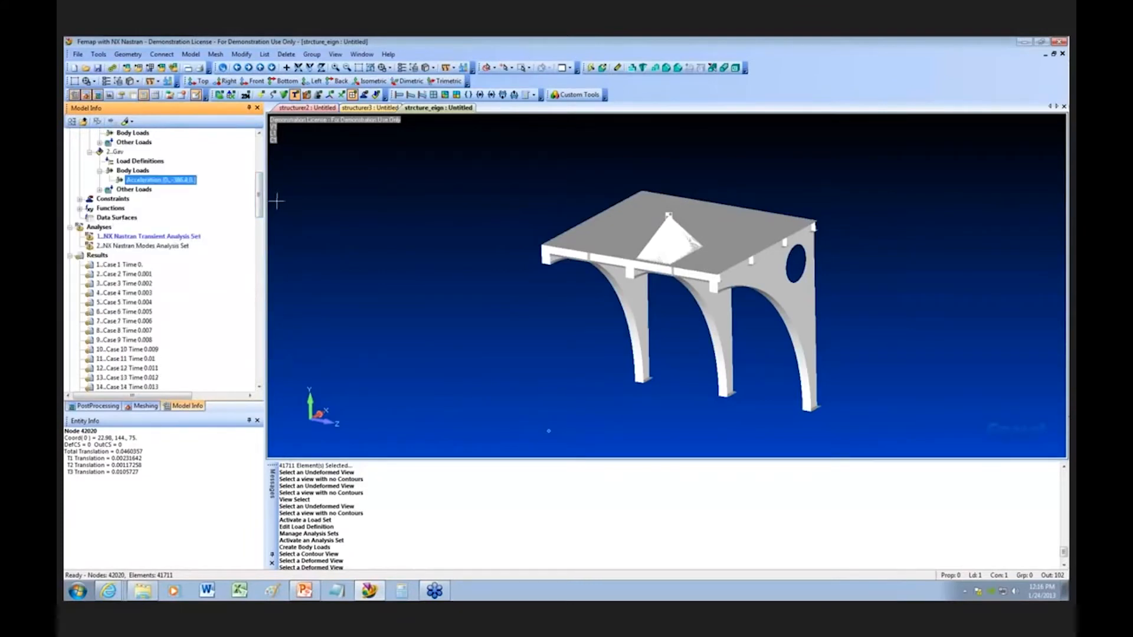
{"action": "scroll", "coordinate": [261, 205], "scroll_direction": "up", "scroll_amount": 3}
{"action": "scroll", "coordinate": [261, 203], "scroll_direction": "up", "scroll_amount": 2}
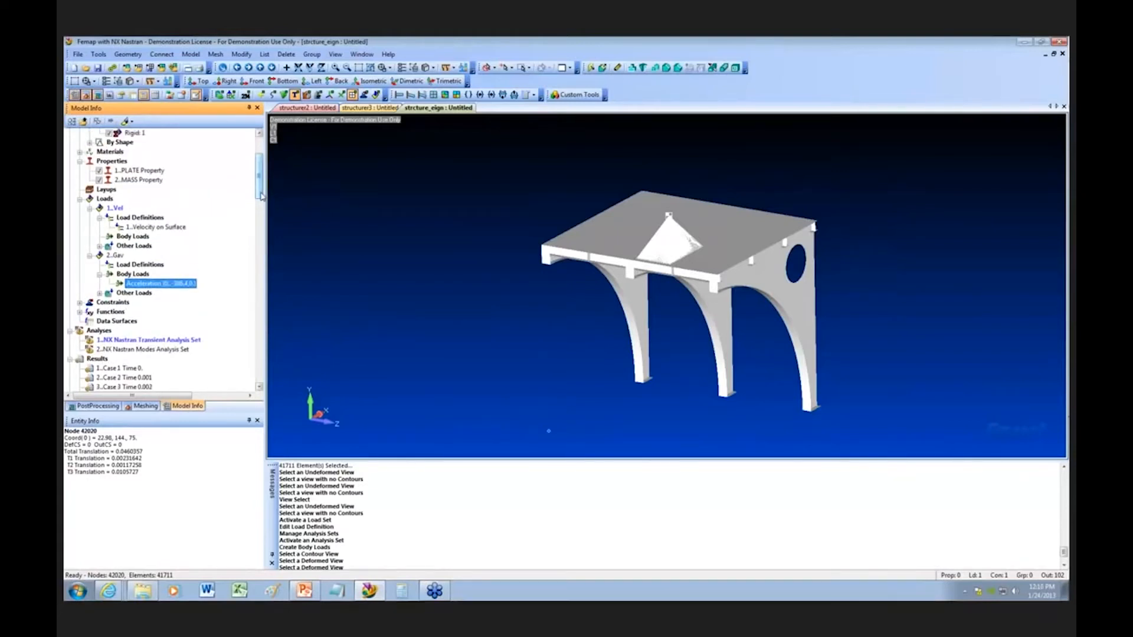
{"action": "left_click", "coordinate": [637, 312]}
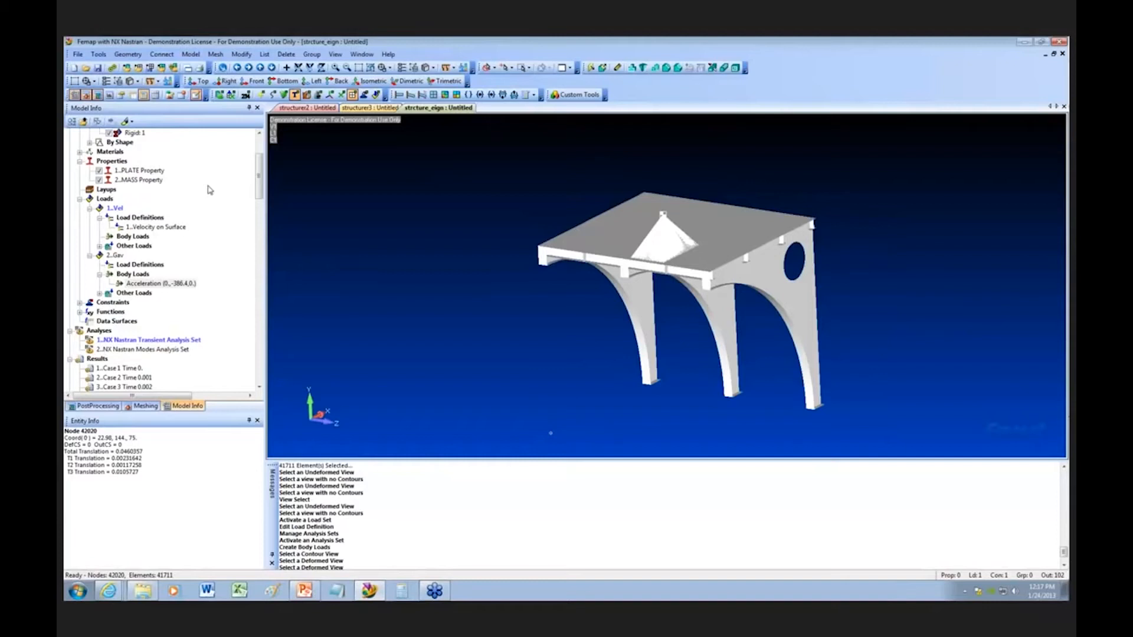
Step: Show the chart of T2 translation at node 42020 over time, and examine it beside the canopy model
{"action": "left_click", "coordinate": [110, 96]}
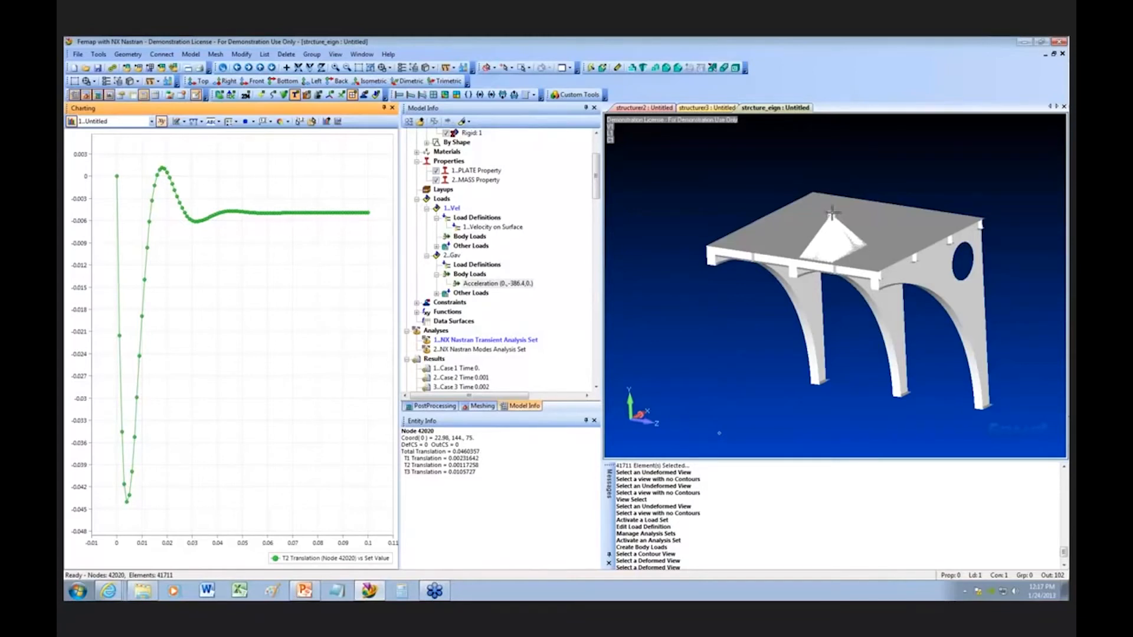
{"action": "middle_click_drag", "start_coordinate": [830, 240], "coordinate": [838, 252]}
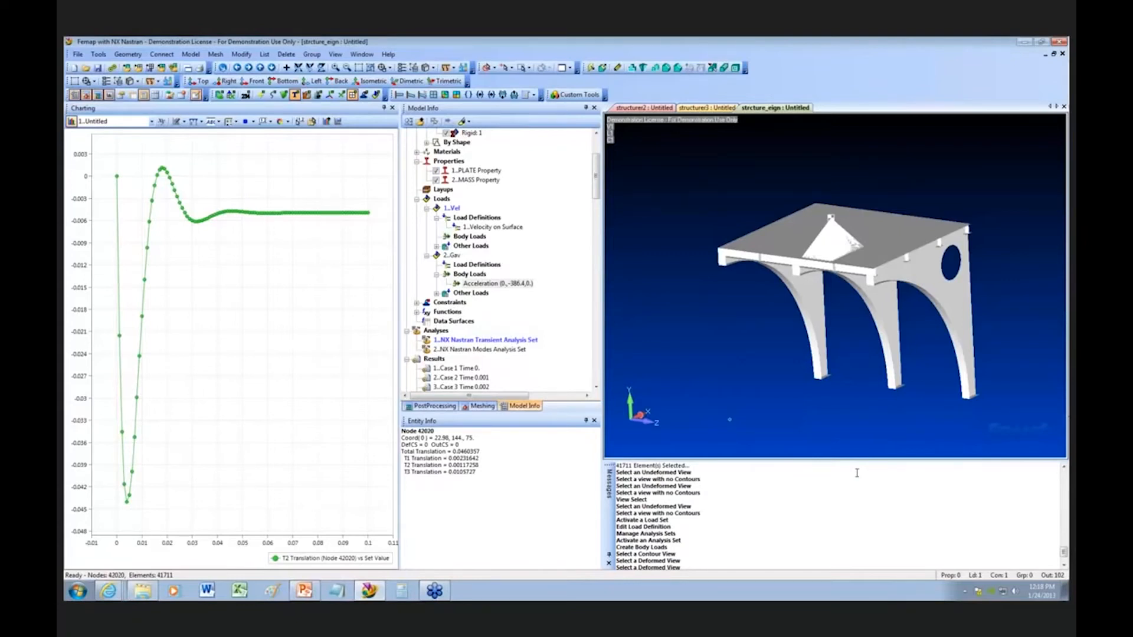
{"action": "middle_click_drag", "start_coordinate": [915, 391], "coordinate": [900, 386]}
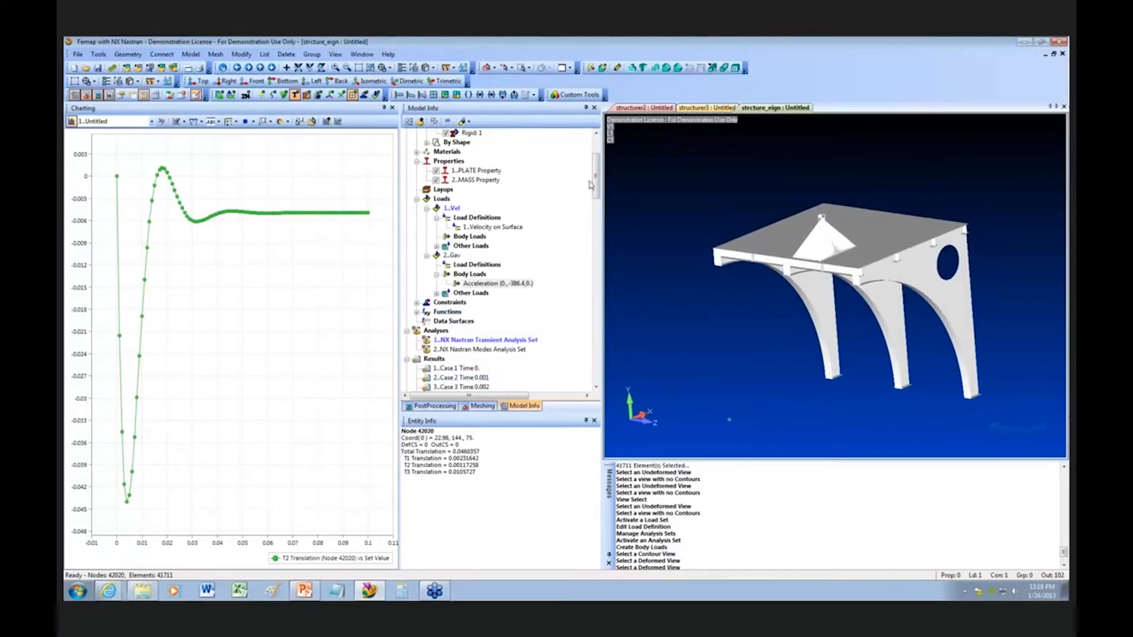
Step: Display the canopy model as a deformed shape with the Plate Bot VonMises Stress contour
{"action": "left_click_drag", "start_coordinate": [595, 180], "coordinate": [597, 227]}
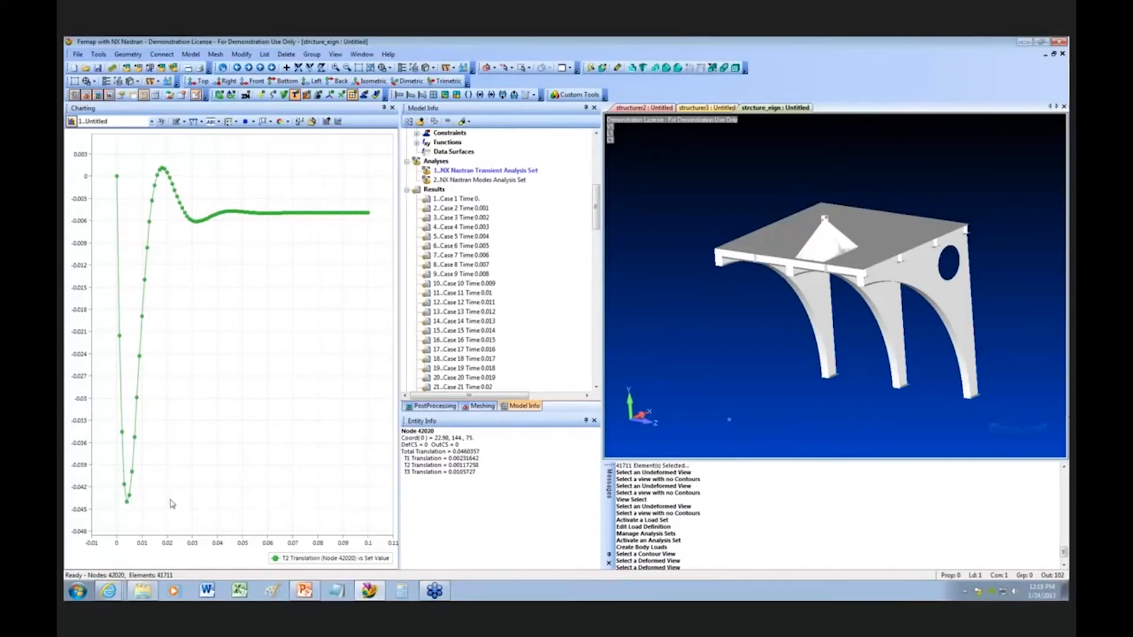
{"action": "left_click", "coordinate": [464, 200]}
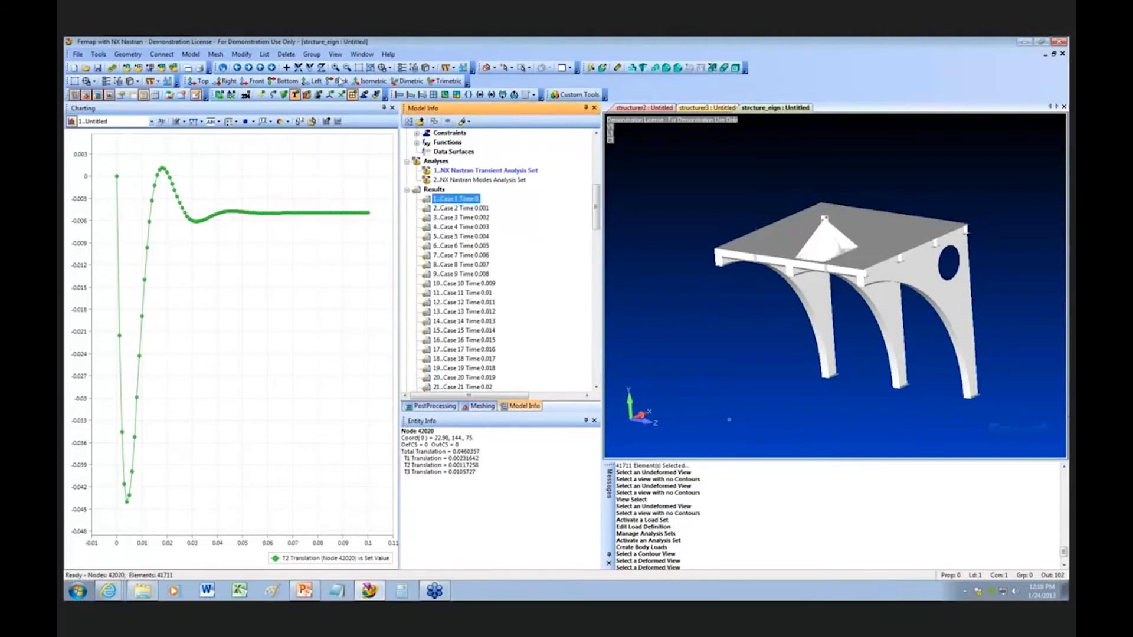
{"action": "left_click", "coordinate": [419, 96]}
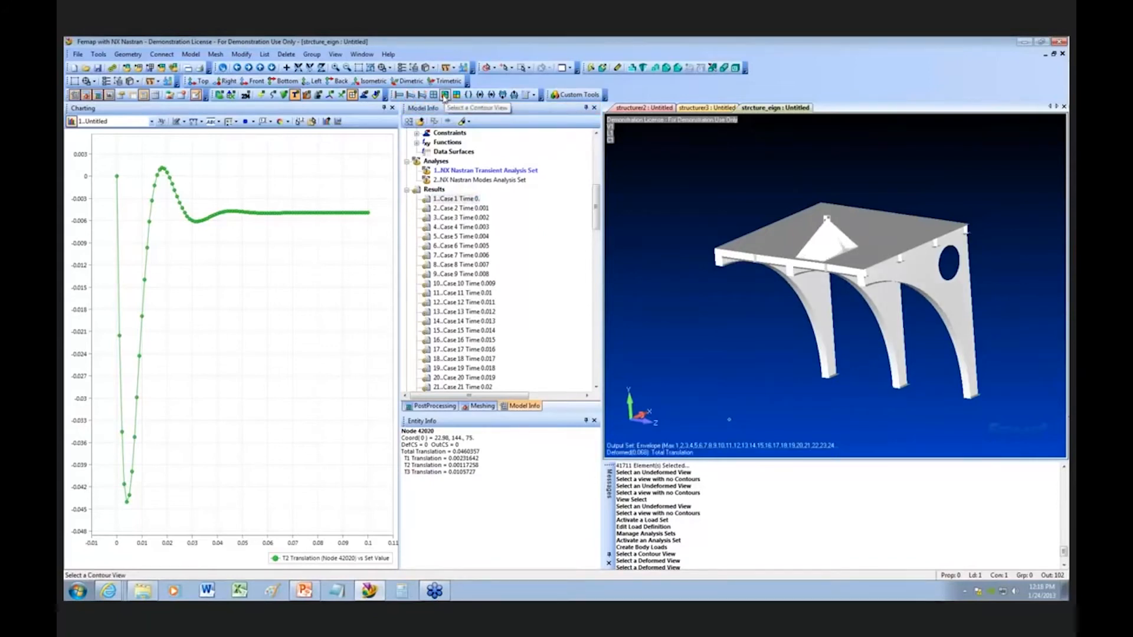
{"action": "left_click", "coordinate": [445, 96]}
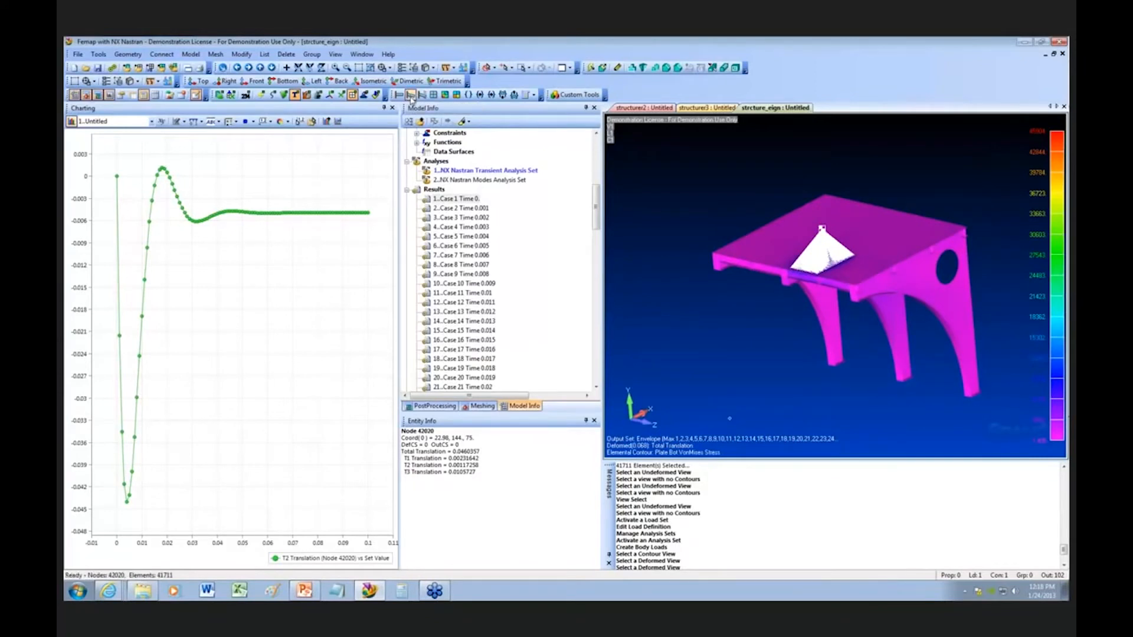
{"action": "mouse_move", "coordinate": [757, 294]}
{"action": "middle_mouse_down"}
{"action": "mouse_move", "coordinate": [758, 276]}
{"action": "mouse_move", "coordinate": [764, 295]}
{"action": "middle_mouse_up"}
Step: Step through the first transient cases from Time 0. to Time 0.003 and back, ending on Case 2 Time 0.001
{"action": "double_click", "coordinate": [473, 198]}
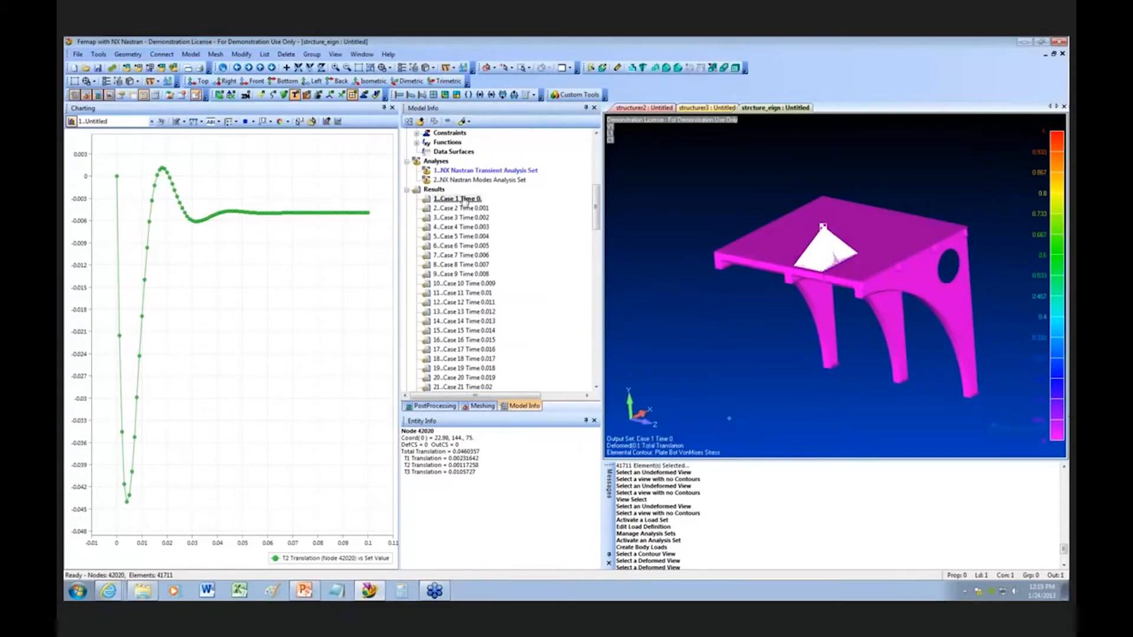
{"action": "left_click", "coordinate": [469, 209]}
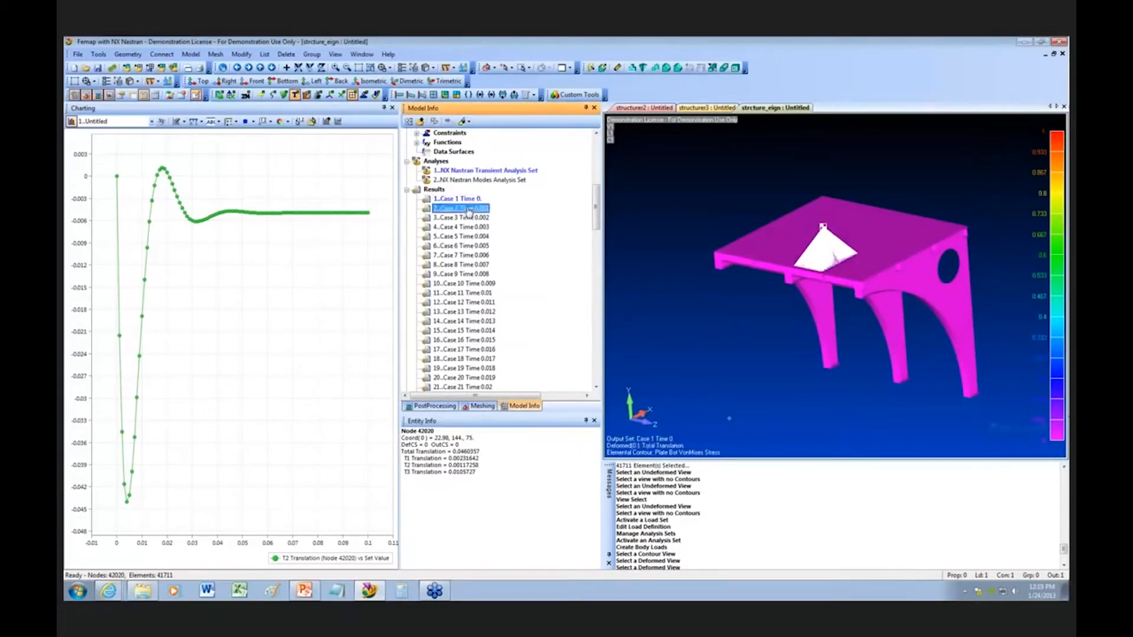
{"action": "double_click", "coordinate": [469, 209]}
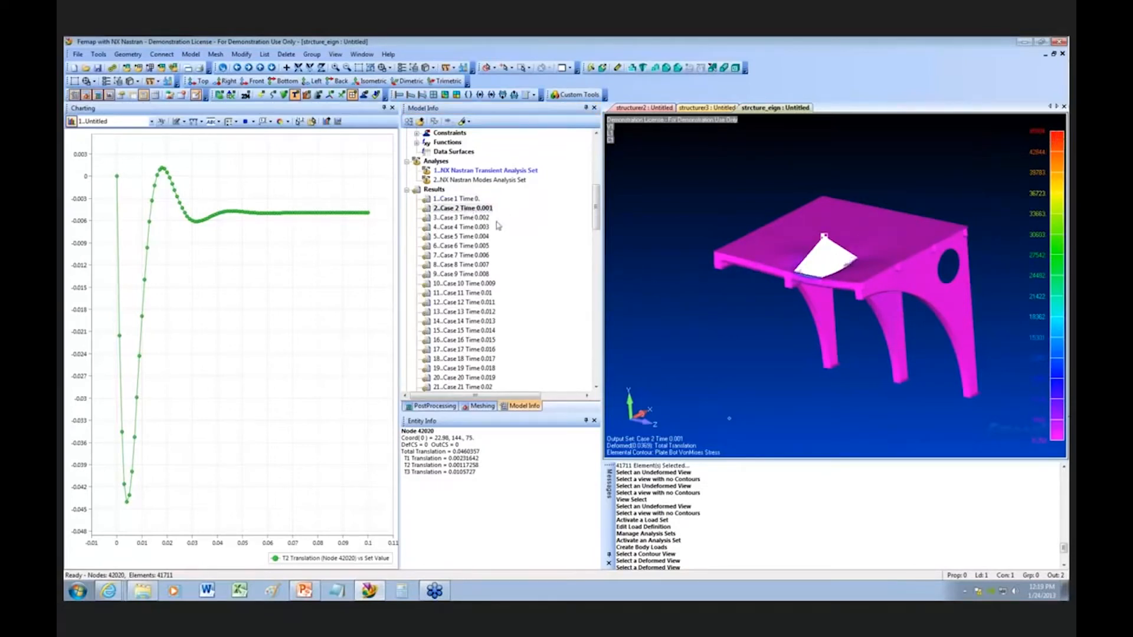
{"action": "double_click", "coordinate": [463, 218]}
{"action": "double_click", "coordinate": [459, 227]}
{"action": "double_click", "coordinate": [459, 218]}
{"action": "double_click", "coordinate": [459, 209]}
{"action": "left_click", "coordinate": [464, 200]}
{"action": "double_click", "coordinate": [464, 201]}
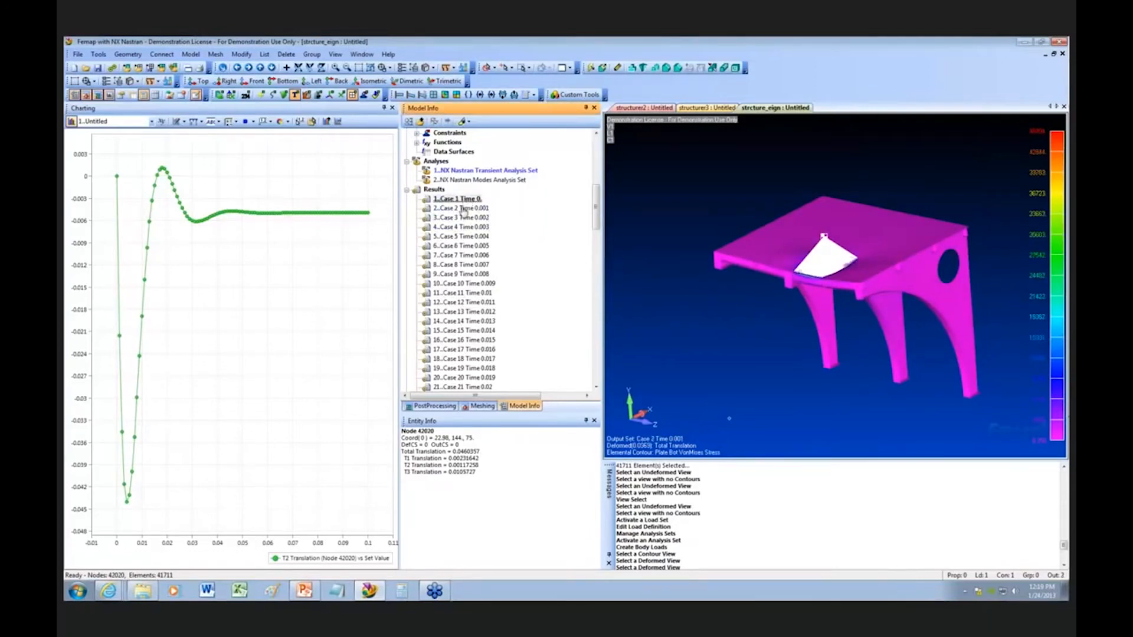
{"action": "double_click", "coordinate": [463, 210]}
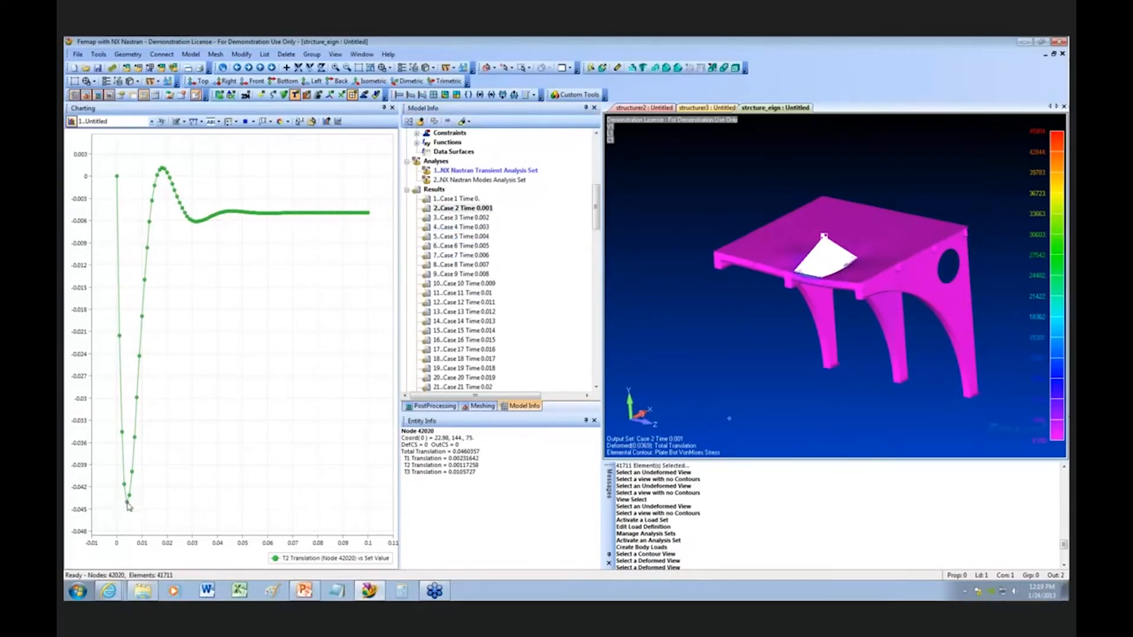
Step: Compare the deformation and stress contour of Case 3 Time 0.002 with those of Case 13 Time 0.012
{"action": "left_click", "coordinate": [479, 218]}
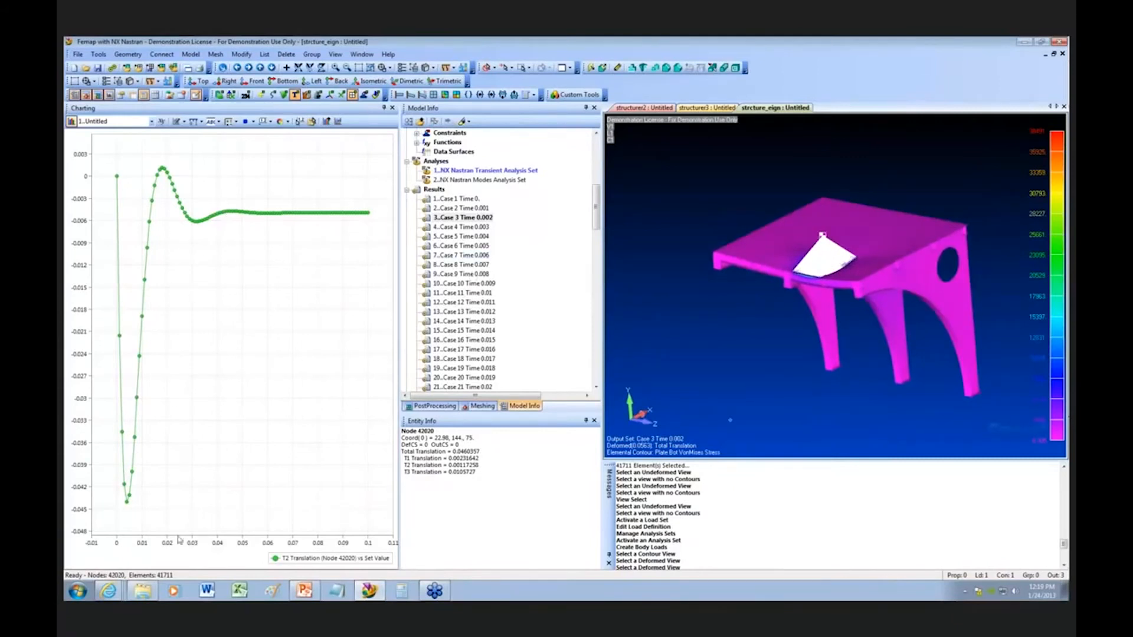
{"action": "left_click", "coordinate": [457, 313]}
{"action": "double_click", "coordinate": [457, 312]}
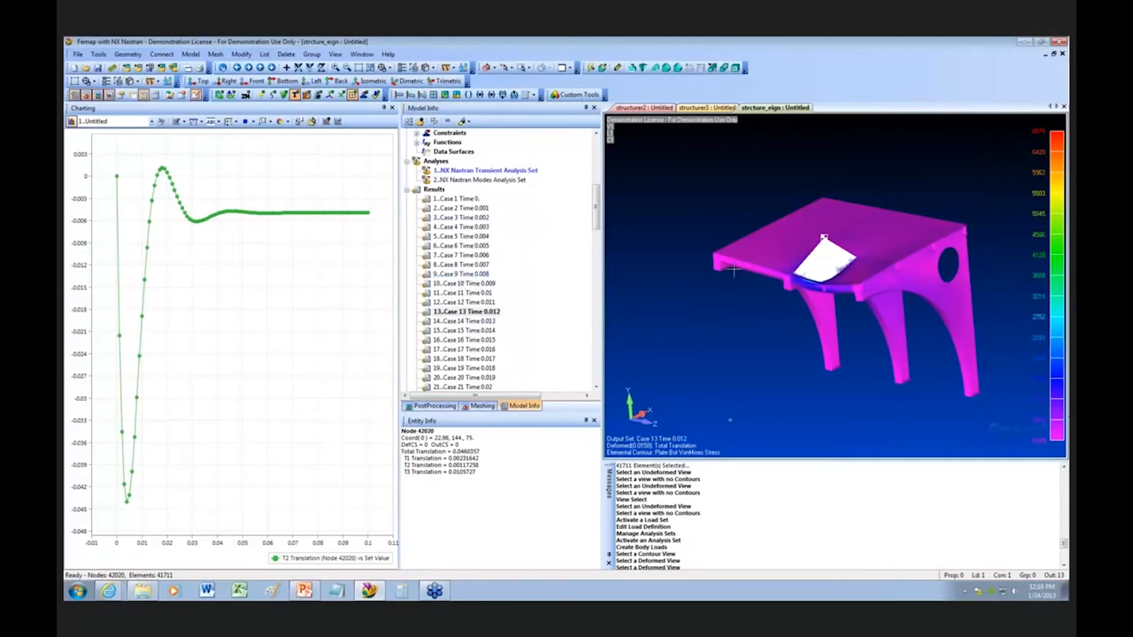
Step: Activate Case 2 Time 0.001 and examine the stress on the roof's underside beneath the mass attachment, including from the front
{"action": "left_click", "coordinate": [458, 209]}
{"action": "double_click", "coordinate": [458, 209]}
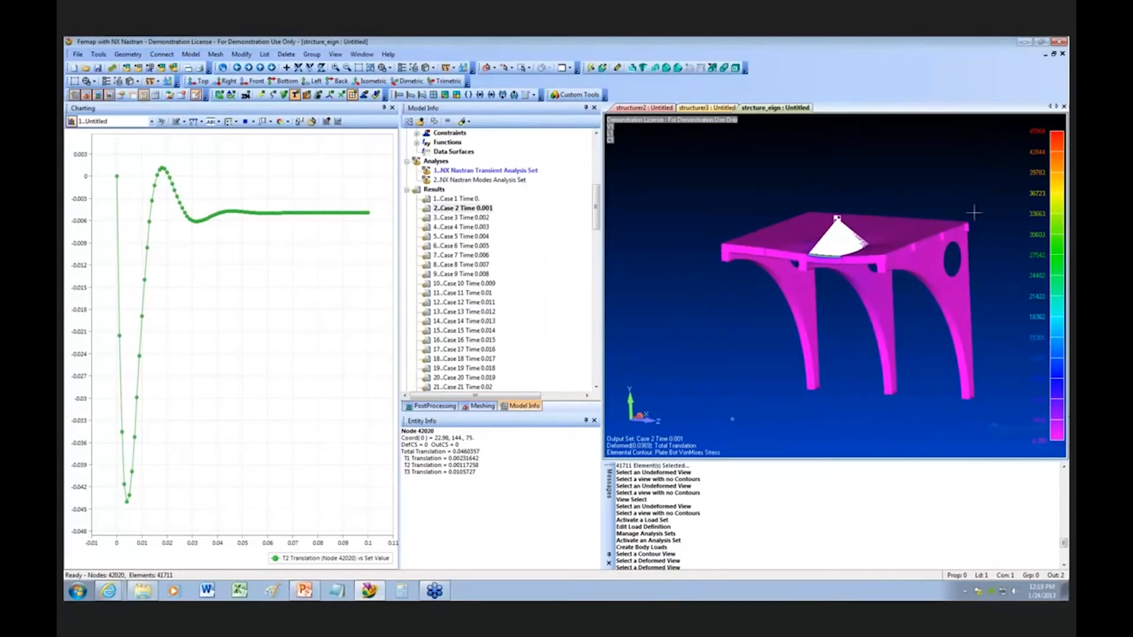
{"action": "middle_click_drag", "start_coordinate": [928, 260], "coordinate": [860, 214]}
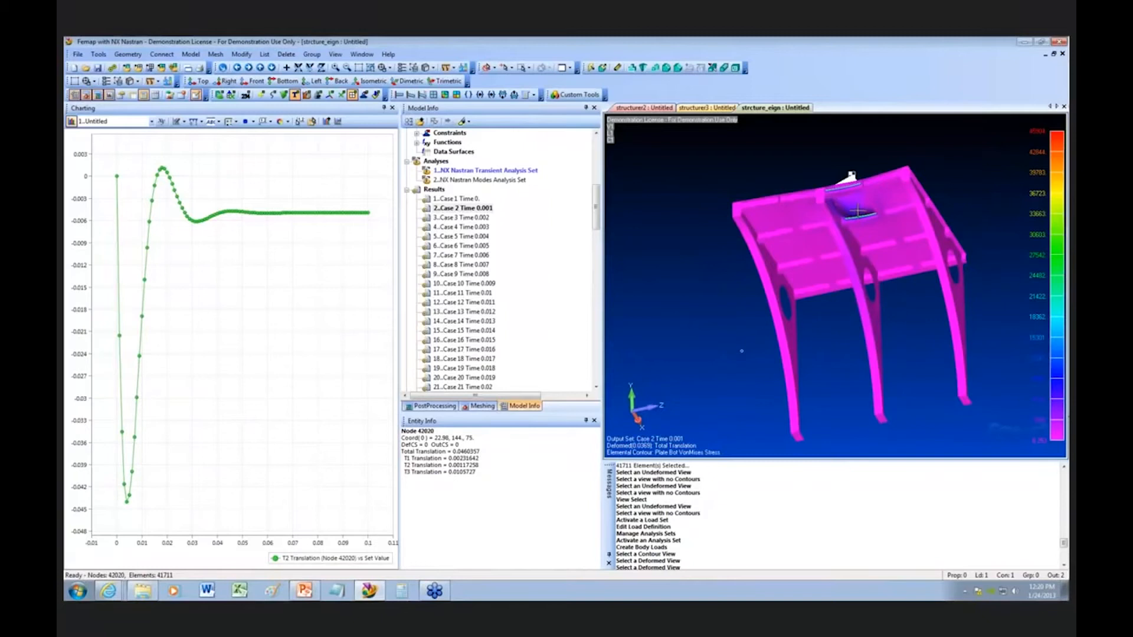
{"action": "middle_click_drag", "start_coordinate": [857, 211], "coordinate": [856, 213]}
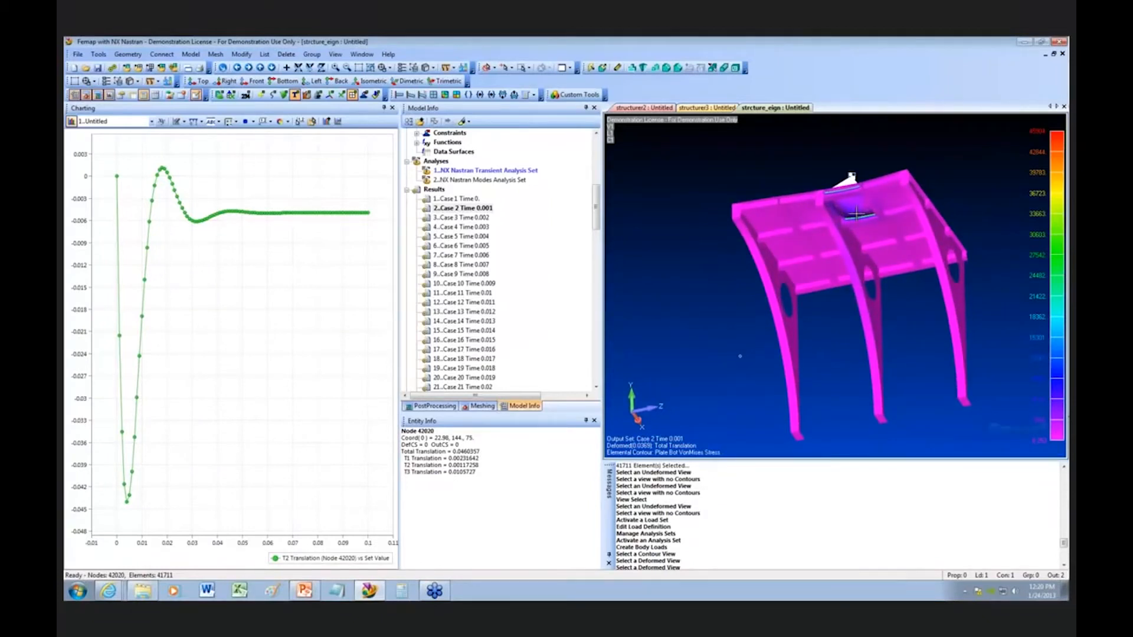
{"action": "middle_click_drag", "start_coordinate": [856, 213], "coordinate": [849, 207]}
{"action": "scroll", "coordinate": [851, 211], "scroll_direction": "up", "scroll_amount": 2}
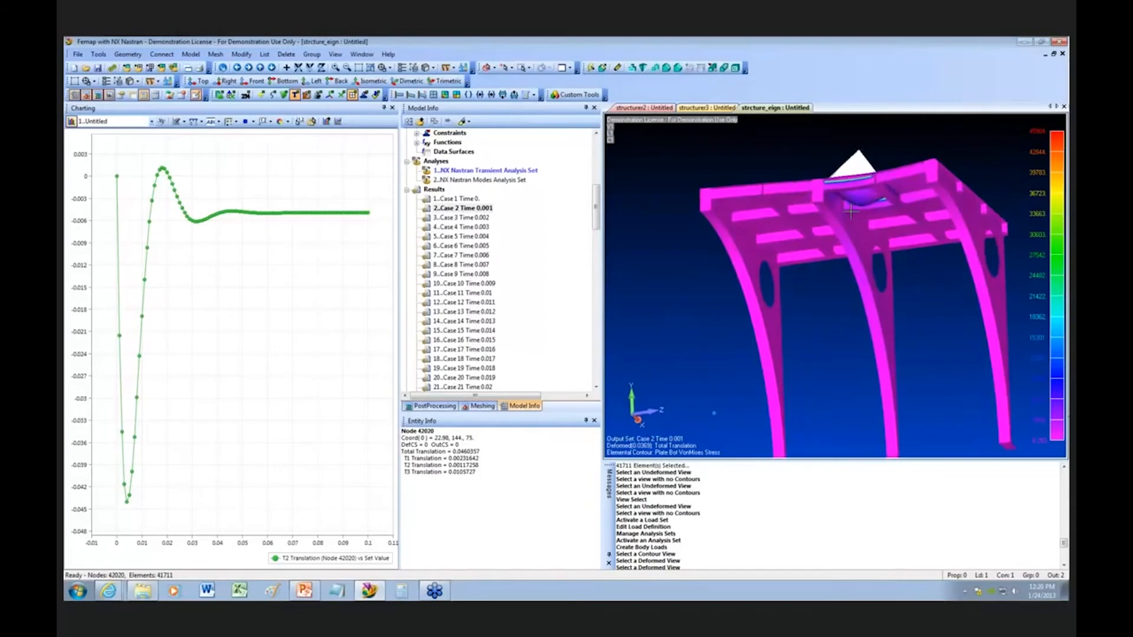
{"action": "middle_click_drag", "start_coordinate": [850, 216], "coordinate": [862, 182]}
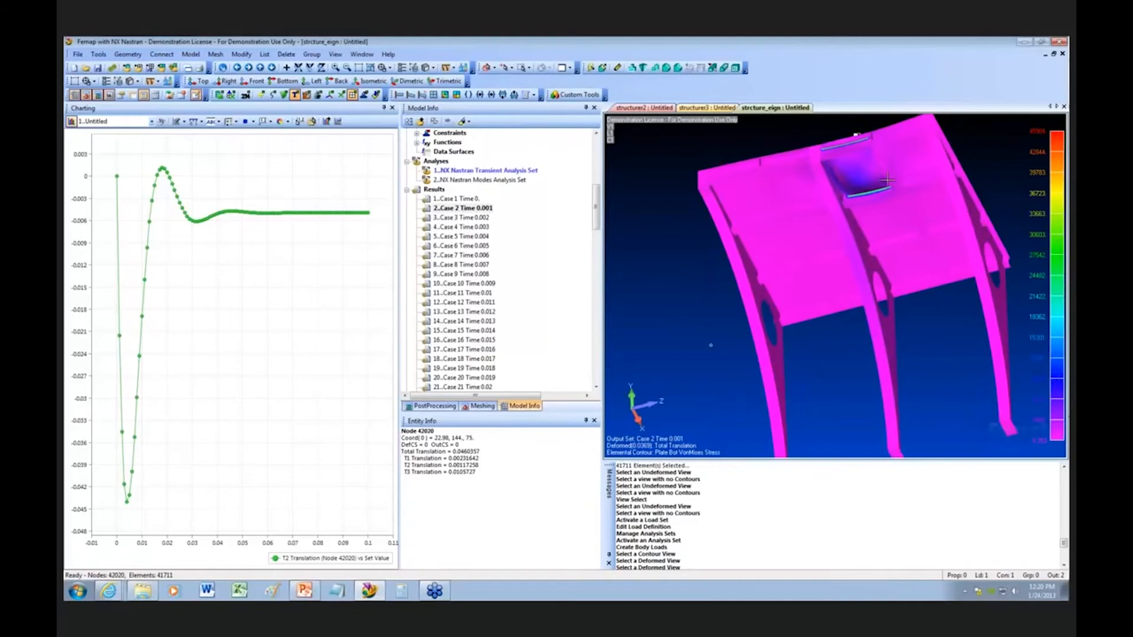
{"action": "middle_click_drag", "start_coordinate": [886, 179], "coordinate": [843, 204]}
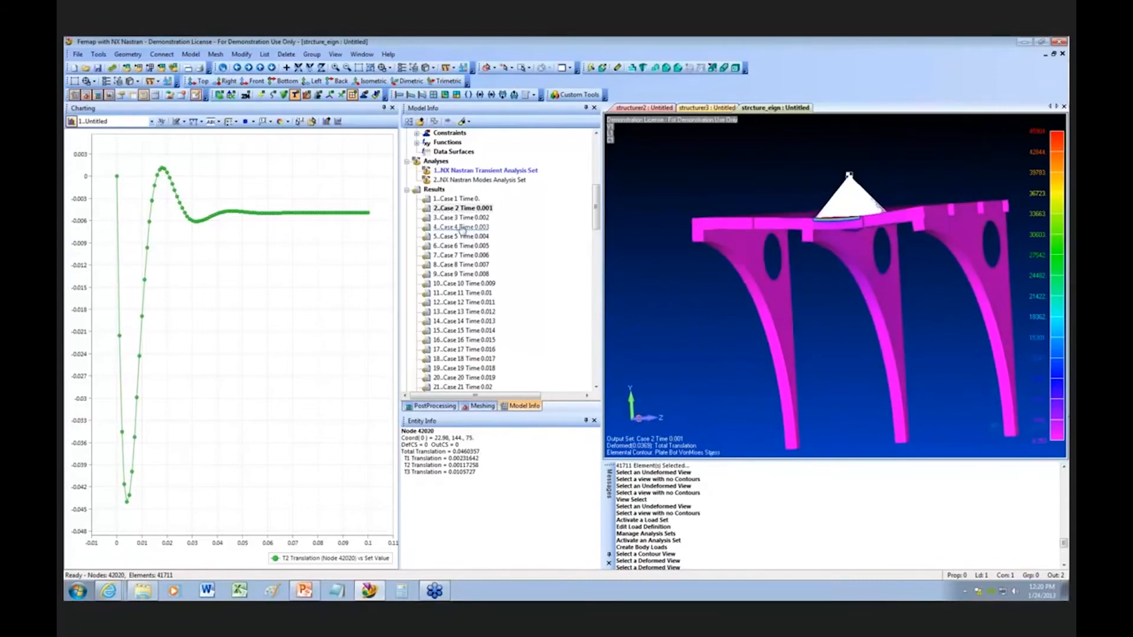
Step: Step forward through the transient cases up to Case 11 Time 0.01 to follow the roof's deflection
{"action": "left_click", "coordinate": [464, 219]}
{"action": "left_click", "coordinate": [461, 227]}
{"action": "left_click", "coordinate": [461, 236]}
{"action": "double_click", "coordinate": [461, 237]}
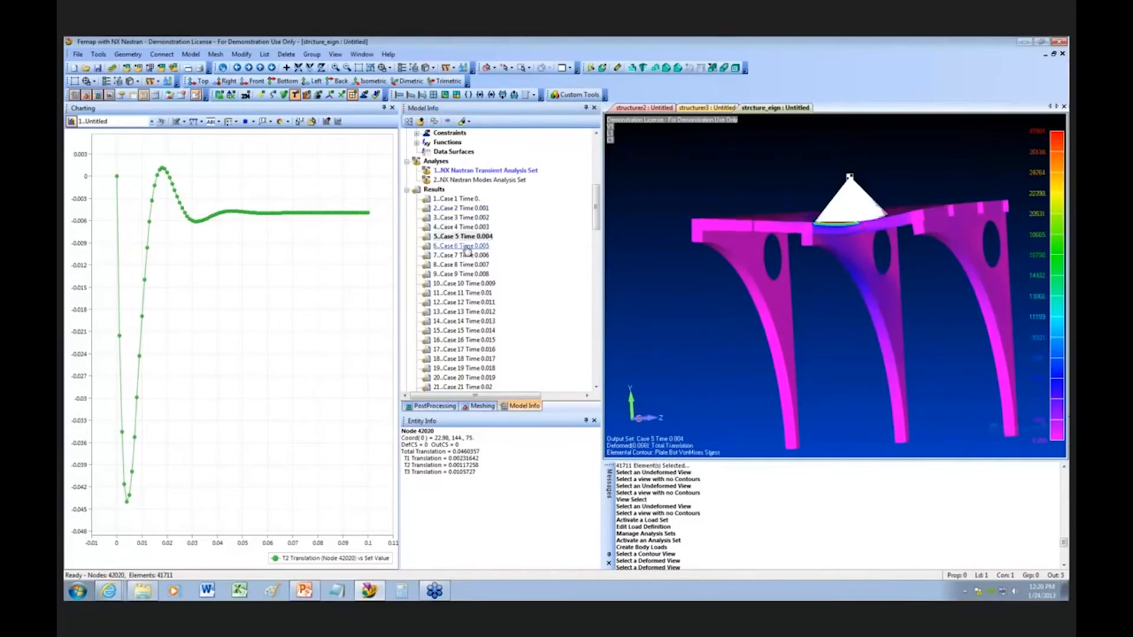
{"action": "double_click", "coordinate": [469, 246]}
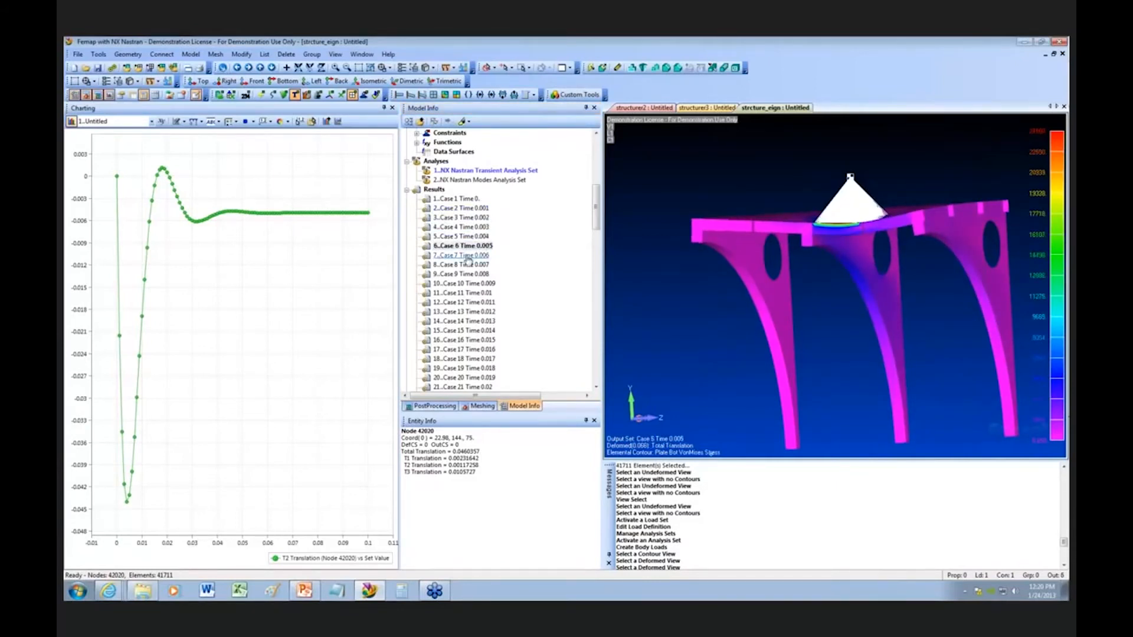
{"action": "double_click", "coordinate": [465, 266]}
{"action": "double_click", "coordinate": [466, 285]}
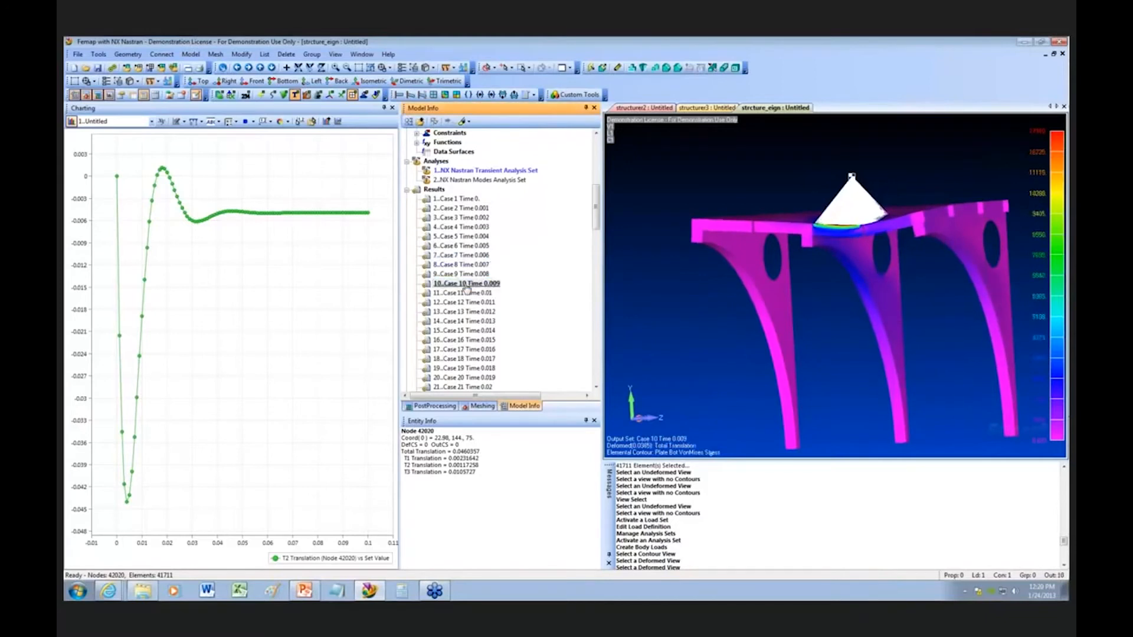
{"action": "double_click", "coordinate": [466, 293]}
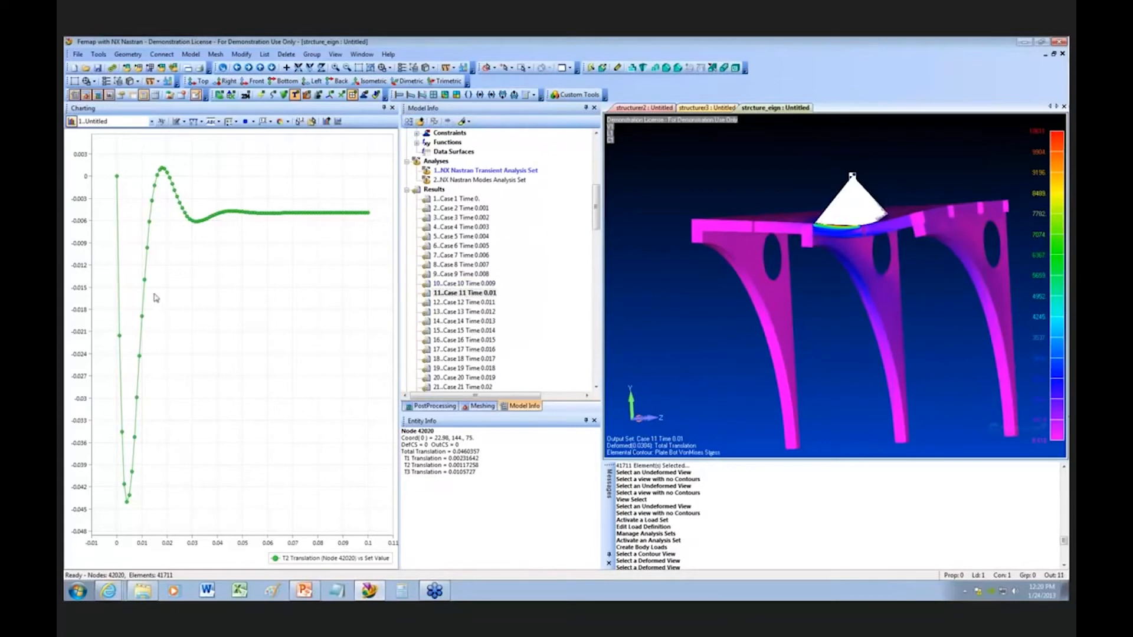
Step: Compare the roof's deformed shape at Case 17 Time 0.016 with the preceding time steps, ending on Case 17
{"action": "double_click", "coordinate": [480, 350]}
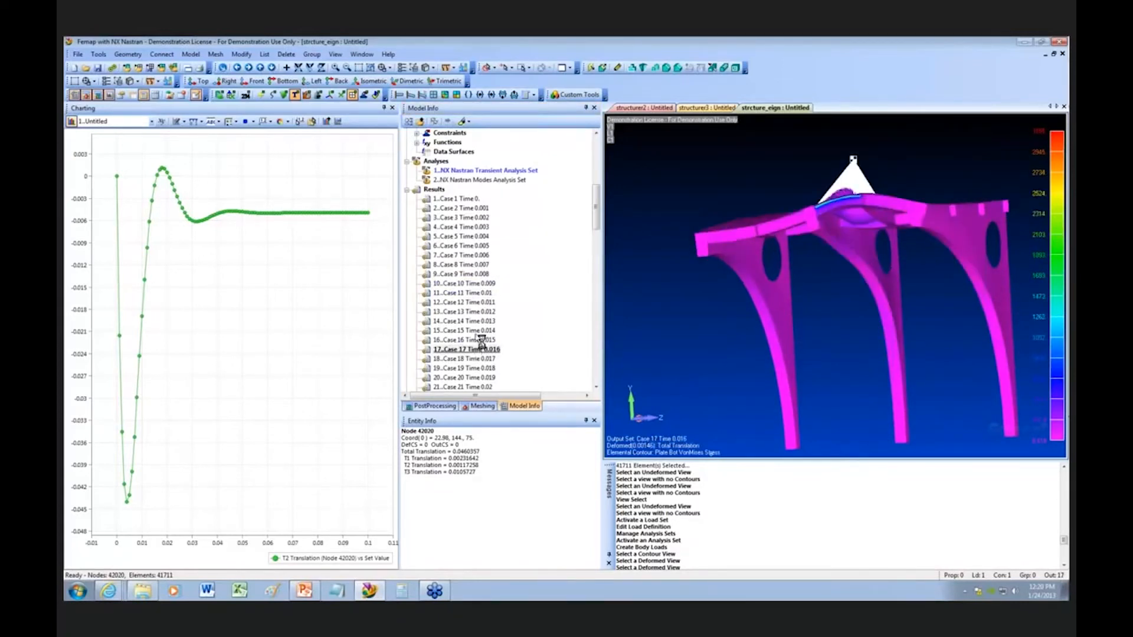
{"action": "double_click", "coordinate": [481, 340]}
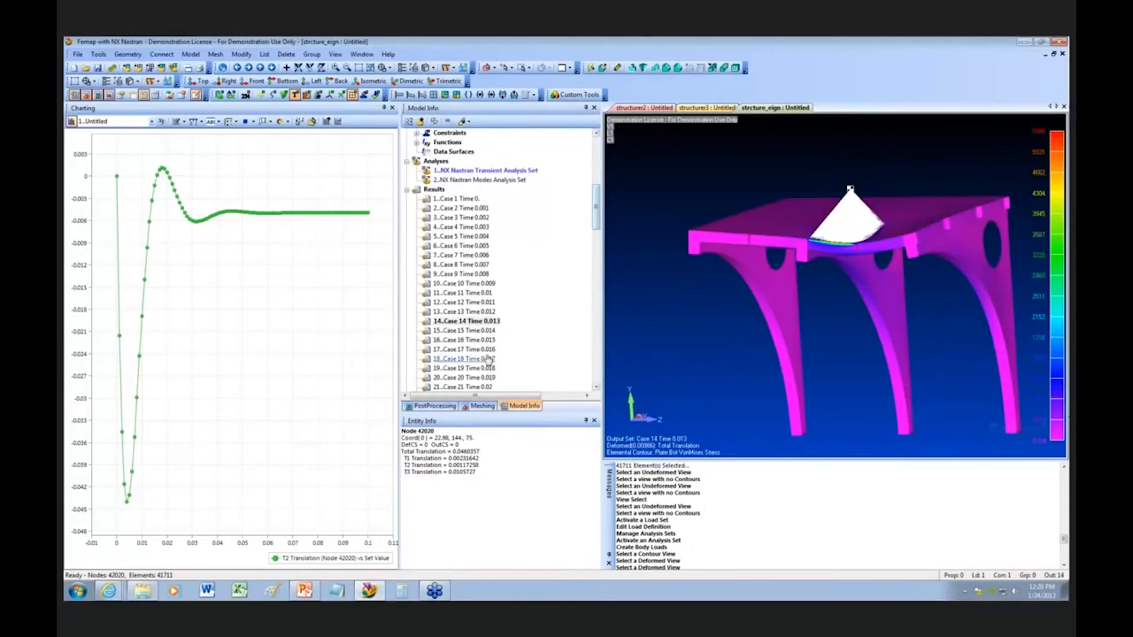
{"action": "double_click", "coordinate": [472, 350]}
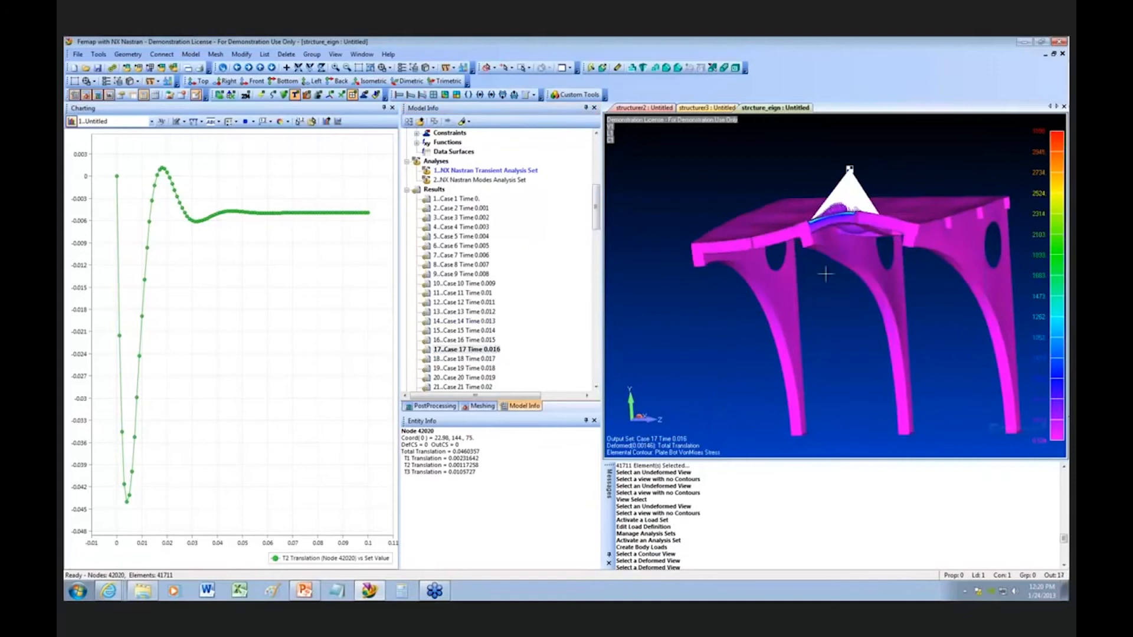
Step: Step backward through the results from Case 13 Time 0.012 to Case 6 Time 0.005
{"action": "double_click", "coordinate": [466, 312]}
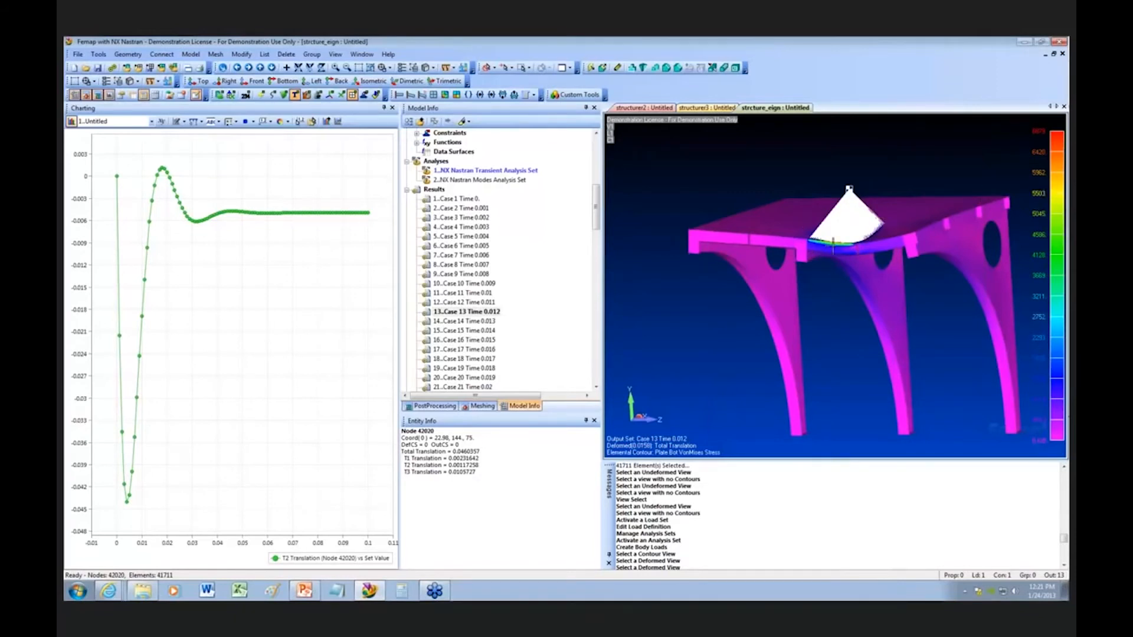
{"action": "double_click", "coordinate": [453, 292]}
{"action": "double_click", "coordinate": [454, 283]}
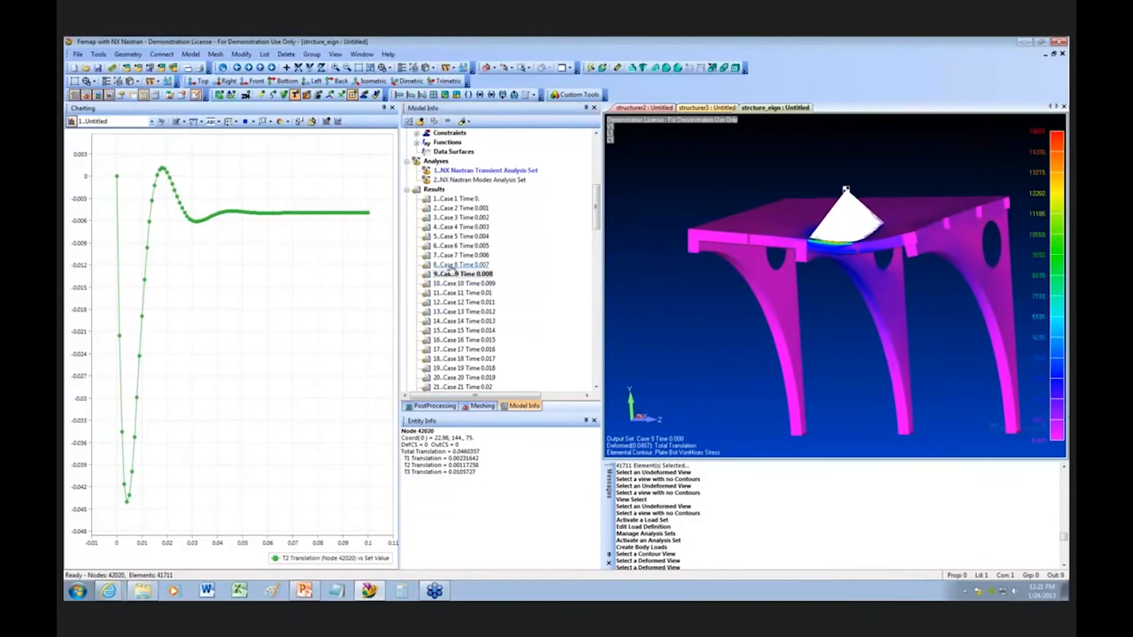
{"action": "double_click", "coordinate": [458, 245]}
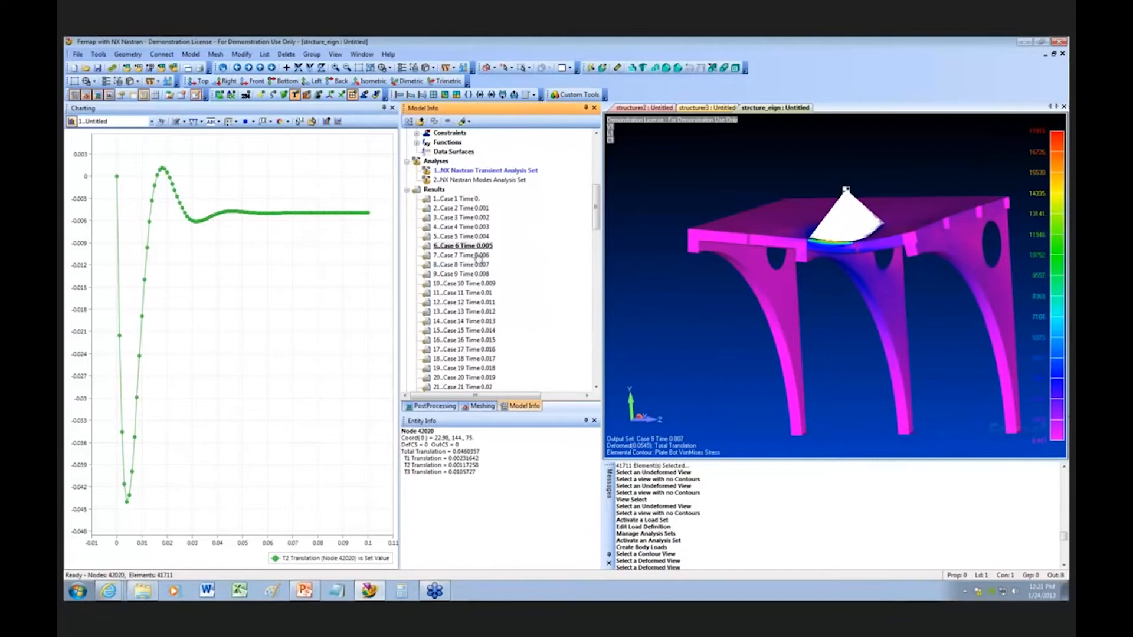
Step: Activate Case 19 Time 0.018 and examine the deformed roof around the mass attachment from above and from the front
{"action": "left_click", "coordinate": [464, 302]}
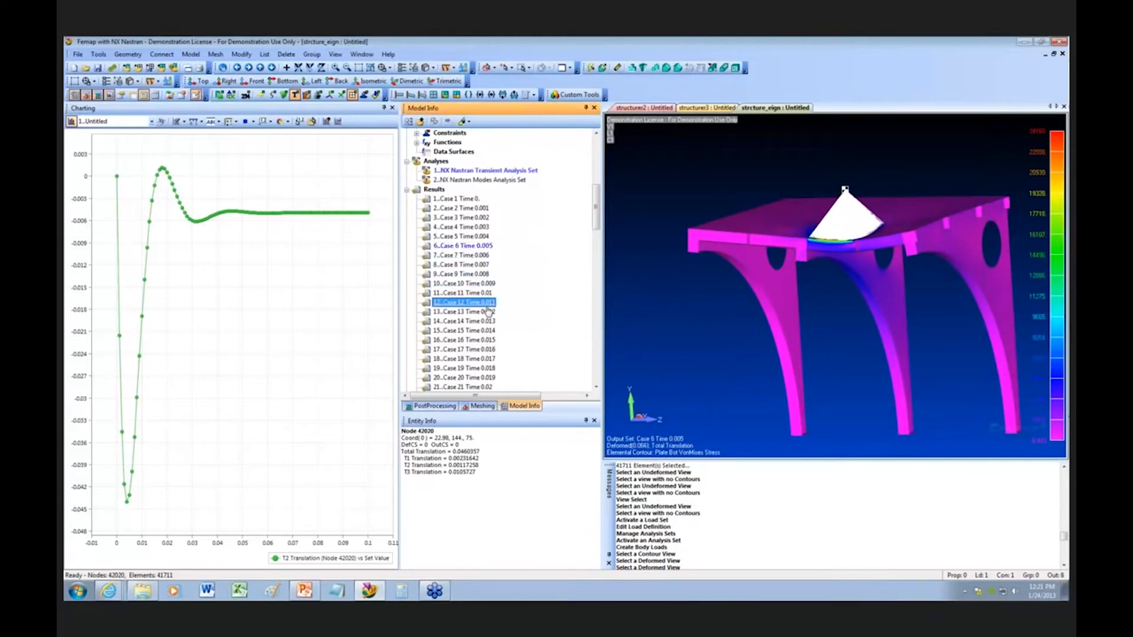
{"action": "scroll", "coordinate": [591, 230], "scroll_direction": "down", "scroll_amount": 5}
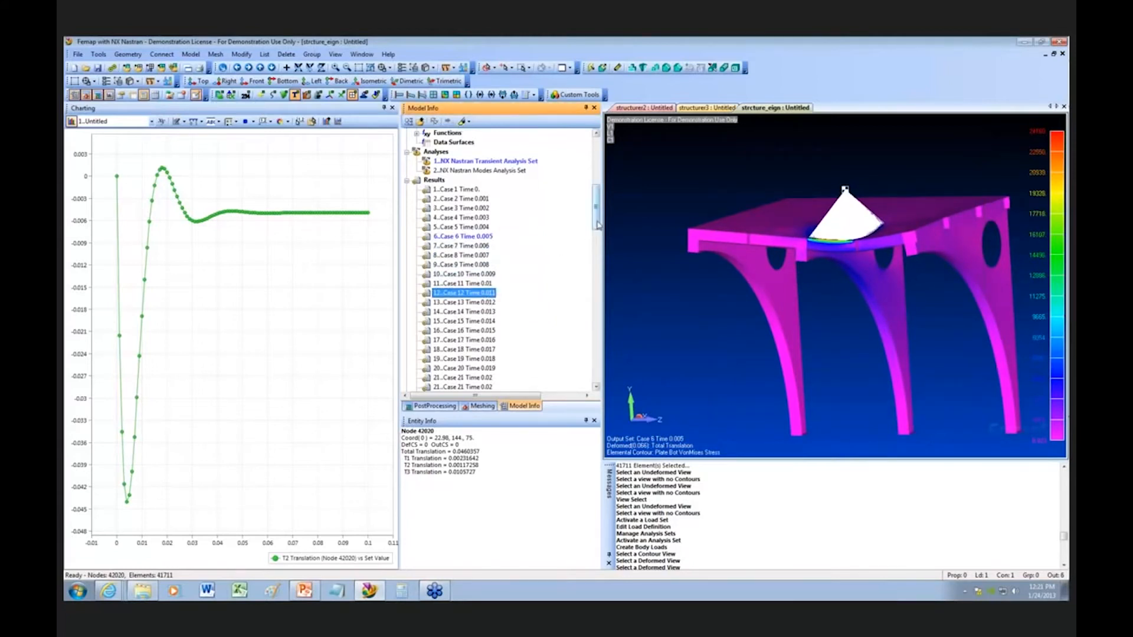
{"action": "left_click", "coordinate": [487, 228]}
{"action": "left_click", "coordinate": [487, 236]}
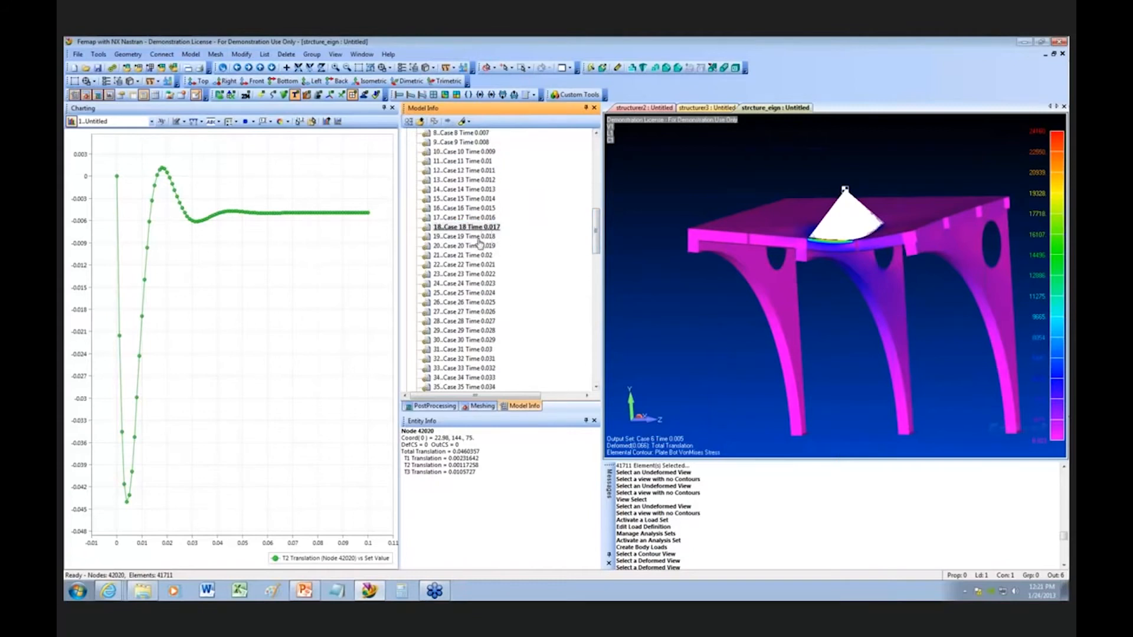
{"action": "scroll", "coordinate": [596, 240], "scroll_direction": "up", "scroll_amount": 2}
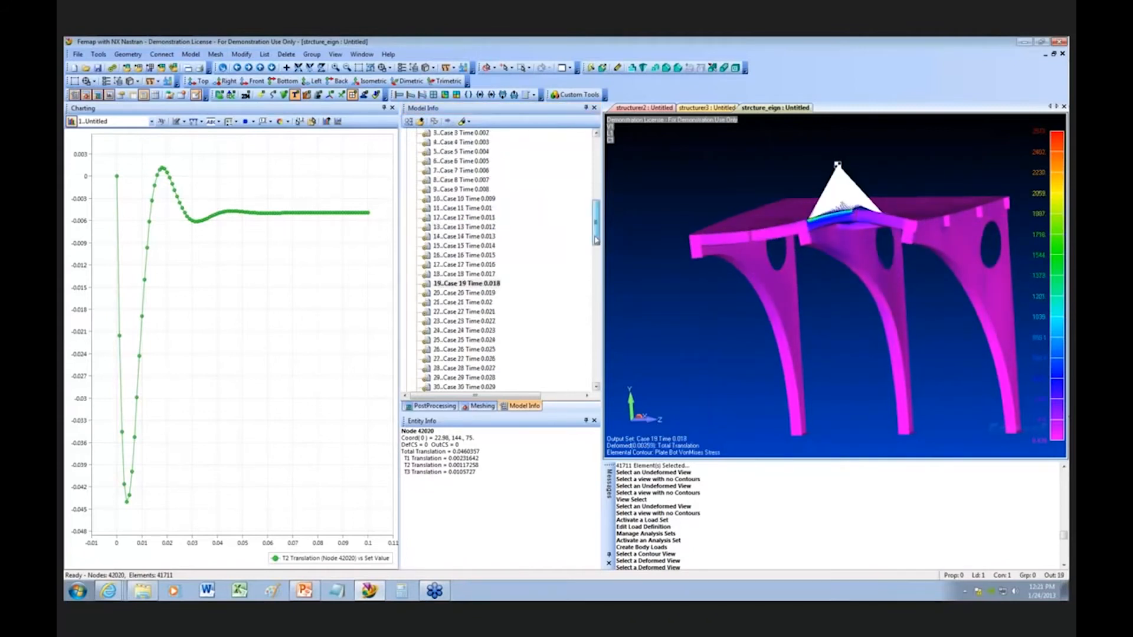
{"action": "scroll", "coordinate": [596, 241], "scroll_direction": "up", "scroll_amount": 2}
{"action": "middle_click_drag", "start_coordinate": [815, 283], "coordinate": [816, 294]}
{"action": "left_click_drag", "start_coordinate": [595, 231], "coordinate": [595, 242]}
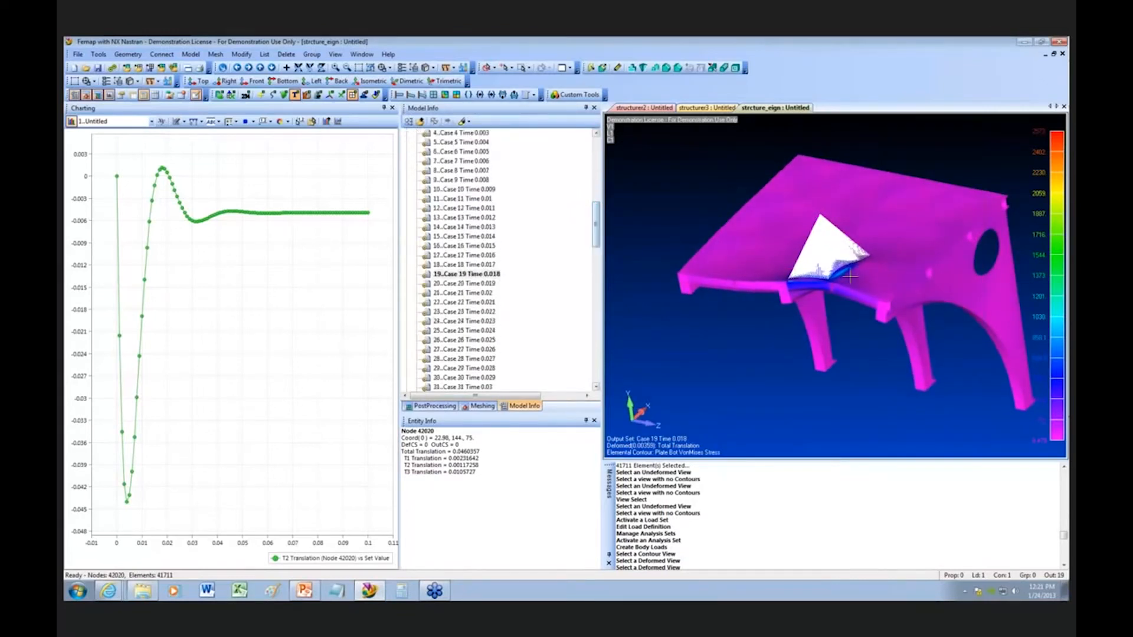
{"action": "mouse_move", "coordinate": [850, 276]}
{"action": "middle_mouse_down"}
{"action": "mouse_move", "coordinate": [873, 257]}
{"action": "mouse_move", "coordinate": [866, 263]}
{"action": "middle_mouse_up"}
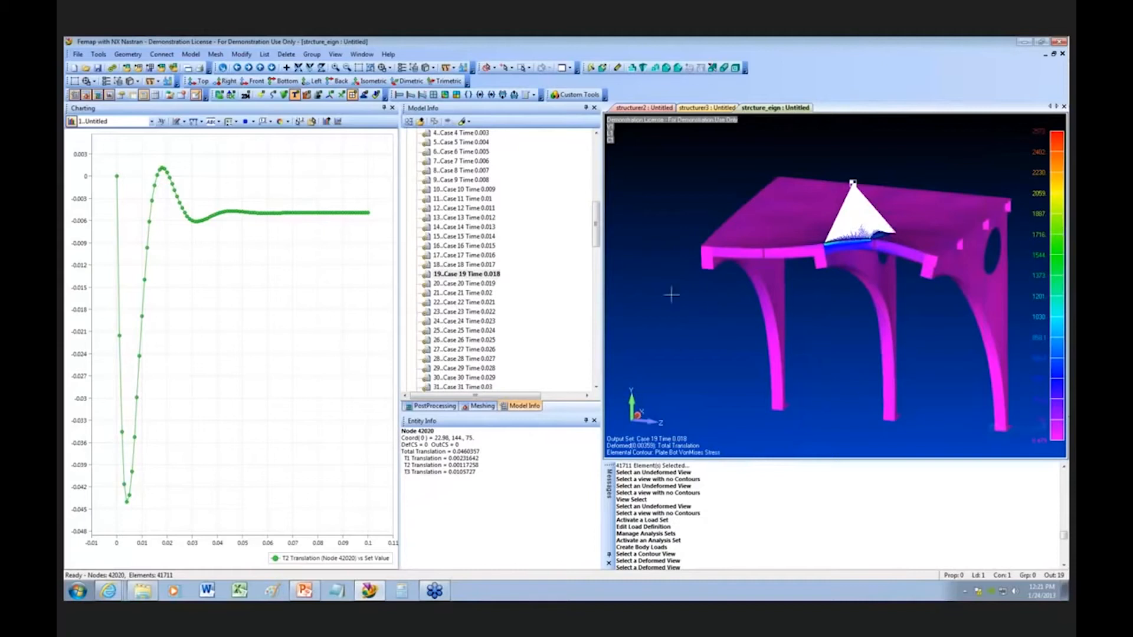
Step: Review the envelope options available for the whole set of transient results
{"action": "left_click_drag", "start_coordinate": [599, 235], "coordinate": [592, 205]}
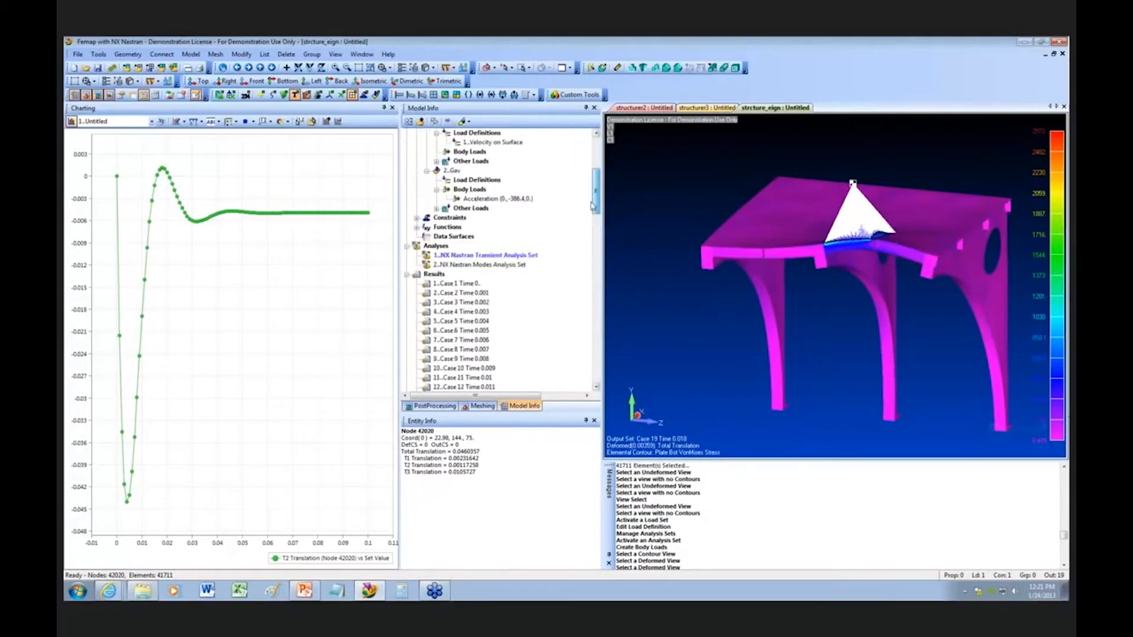
{"action": "right_click", "coordinate": [433, 276]}
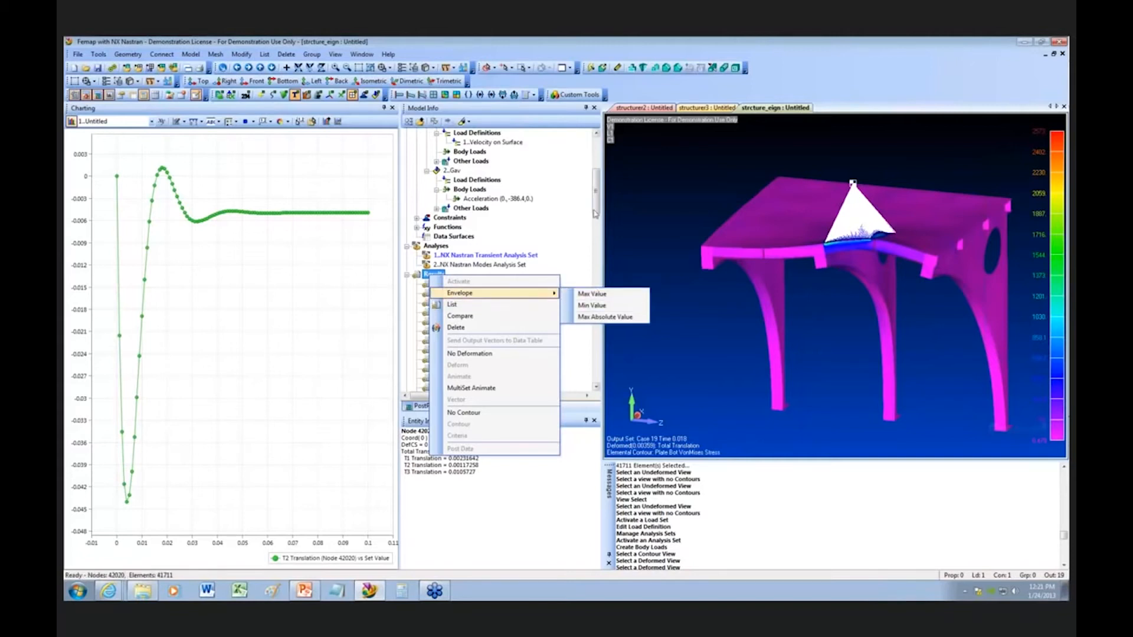
{"action": "left_click", "coordinate": [597, 206]}
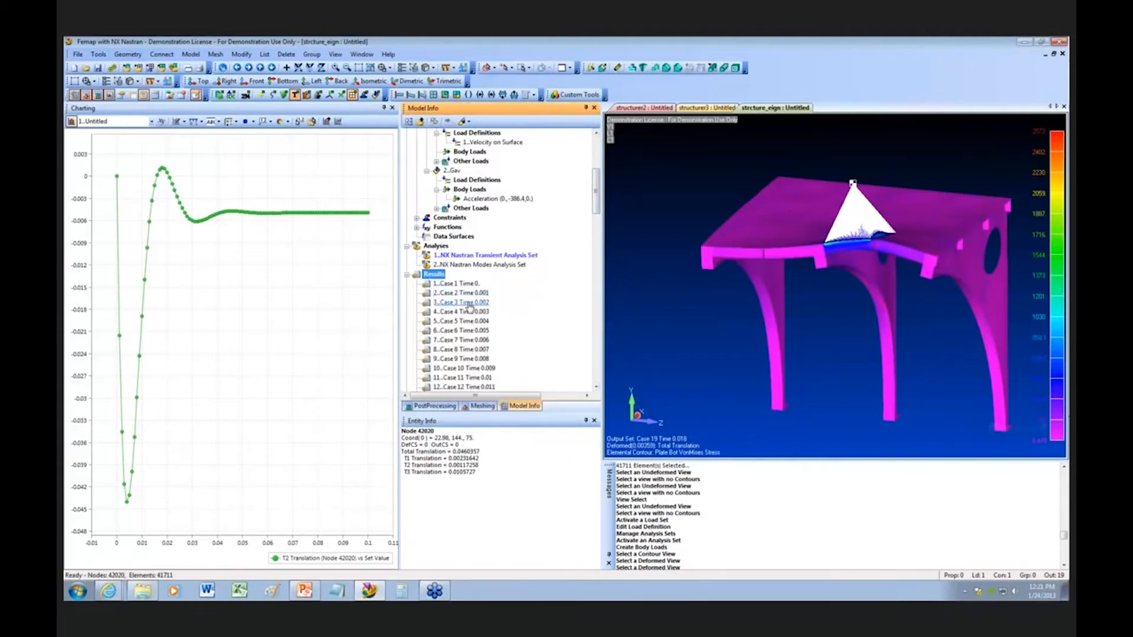
Step: Activate the maximum-value envelope, output set 102, and examine its stress contour on the roof around the mass attachment
{"action": "left_click_drag", "start_coordinate": [596, 209], "coordinate": [597, 377]}
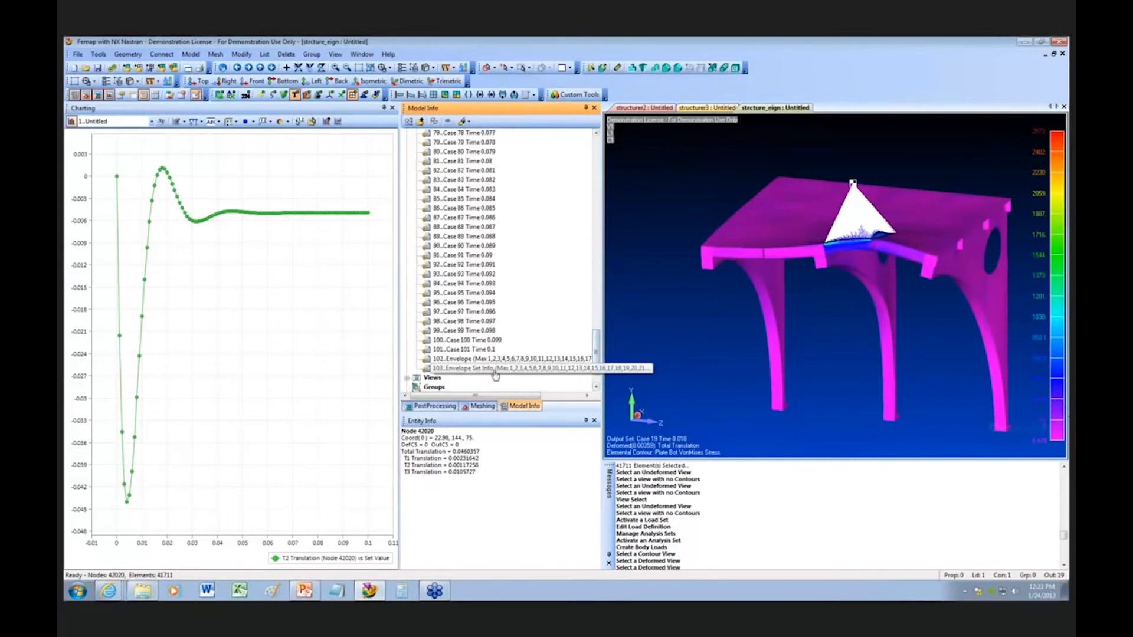
{"action": "middle_click_drag", "start_coordinate": [865, 282], "coordinate": [847, 301]}
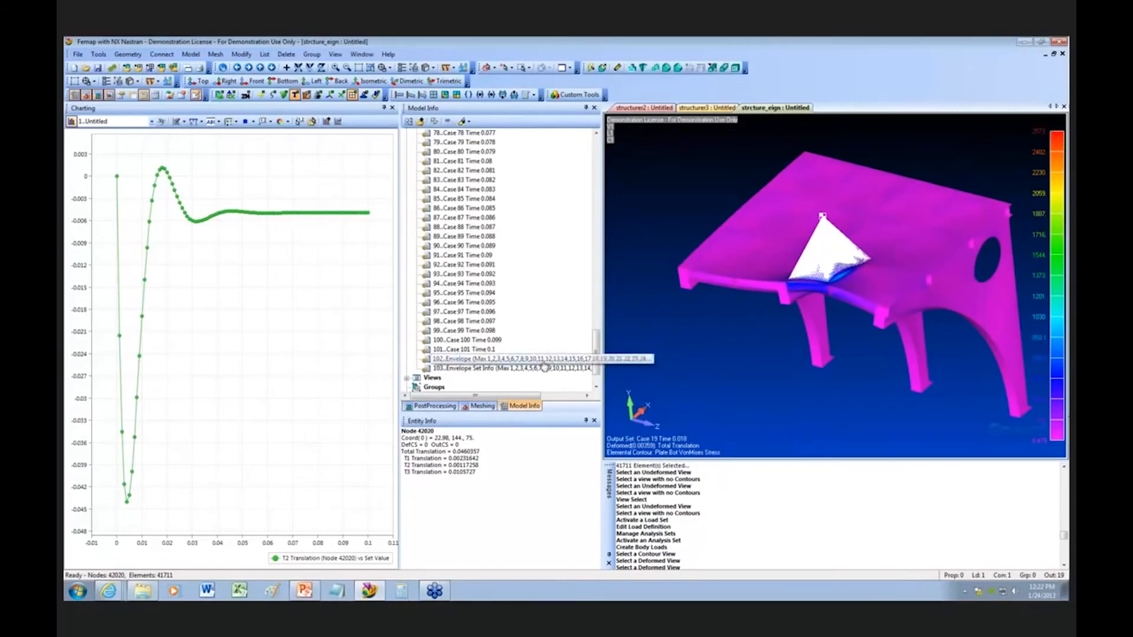
{"action": "double_click", "coordinate": [499, 361]}
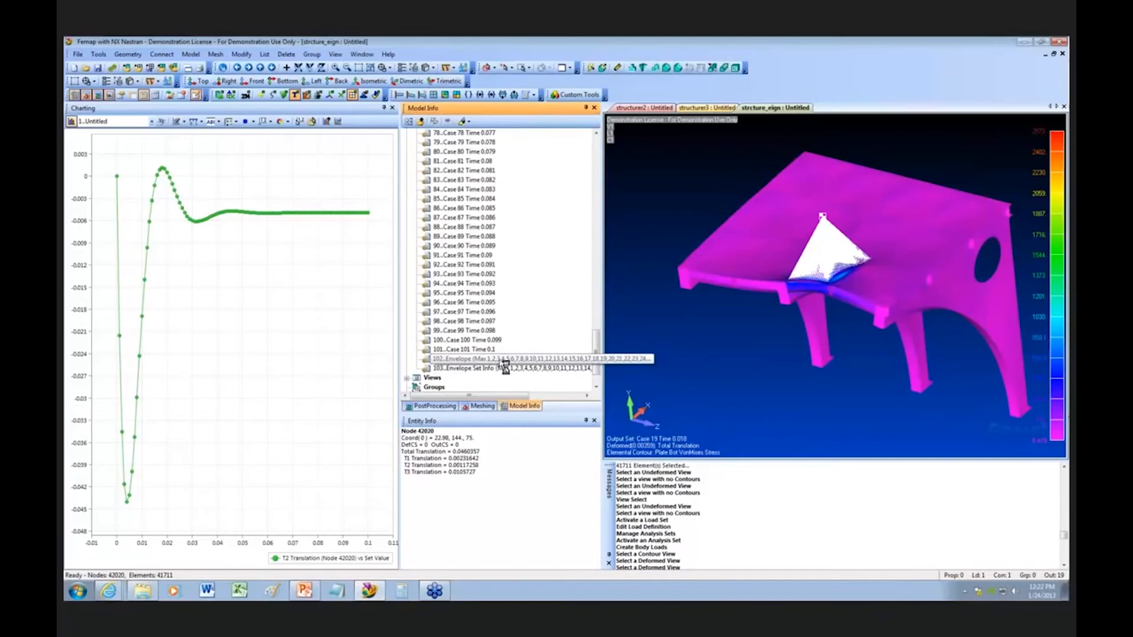
{"action": "middle_click_drag", "start_coordinate": [804, 307], "coordinate": [599, 386]}
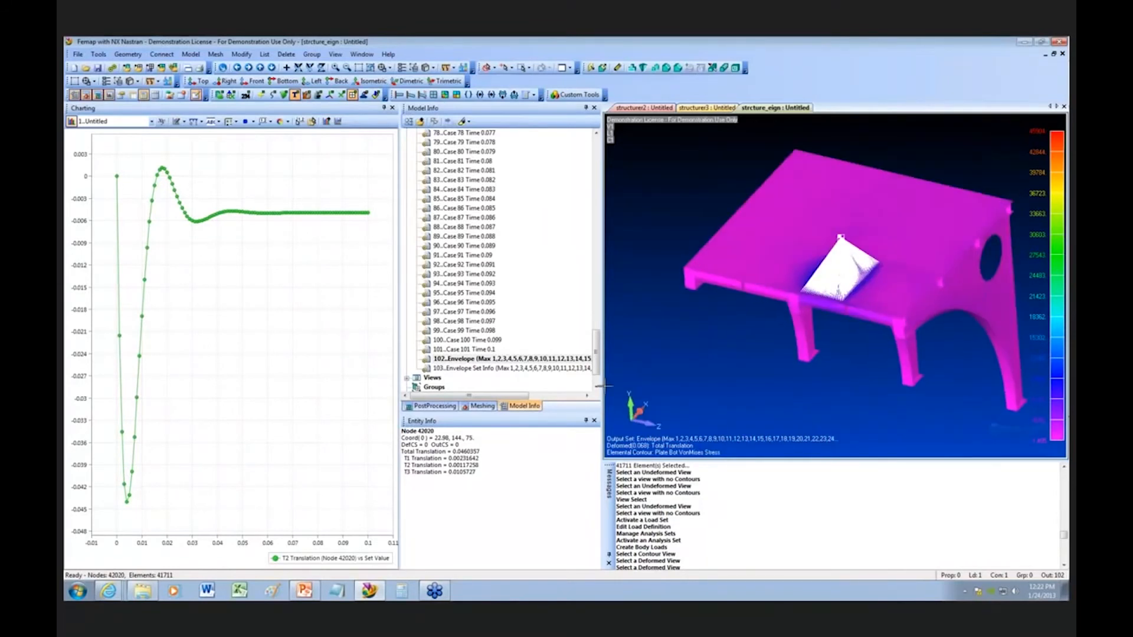
{"action": "middle_click_drag", "start_coordinate": [824, 320], "coordinate": [826, 316]}
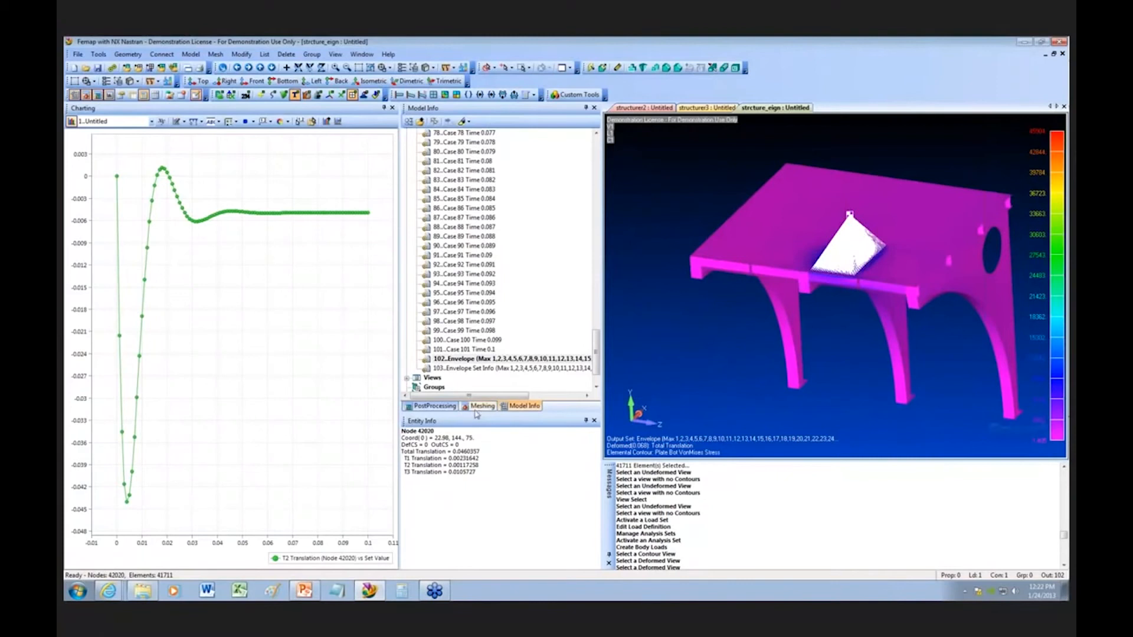
Step: Keep the Deformed style for the envelope results and set the contour style to Criteria
{"action": "left_click", "coordinate": [443, 406]}
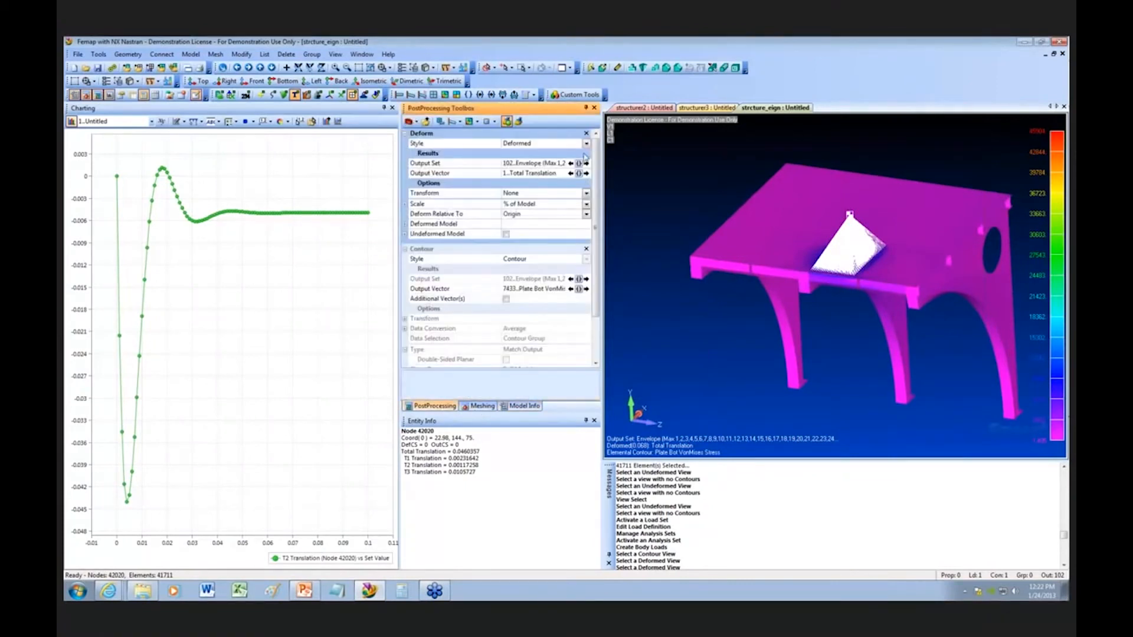
{"action": "left_click", "coordinate": [587, 144]}
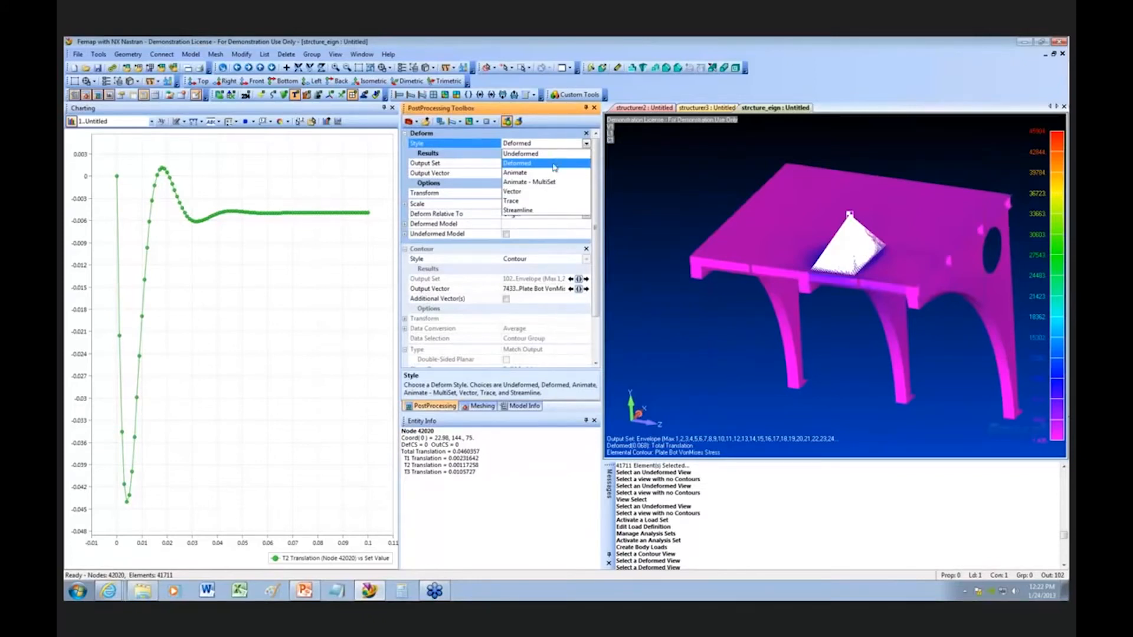
{"action": "left_click", "coordinate": [556, 163]}
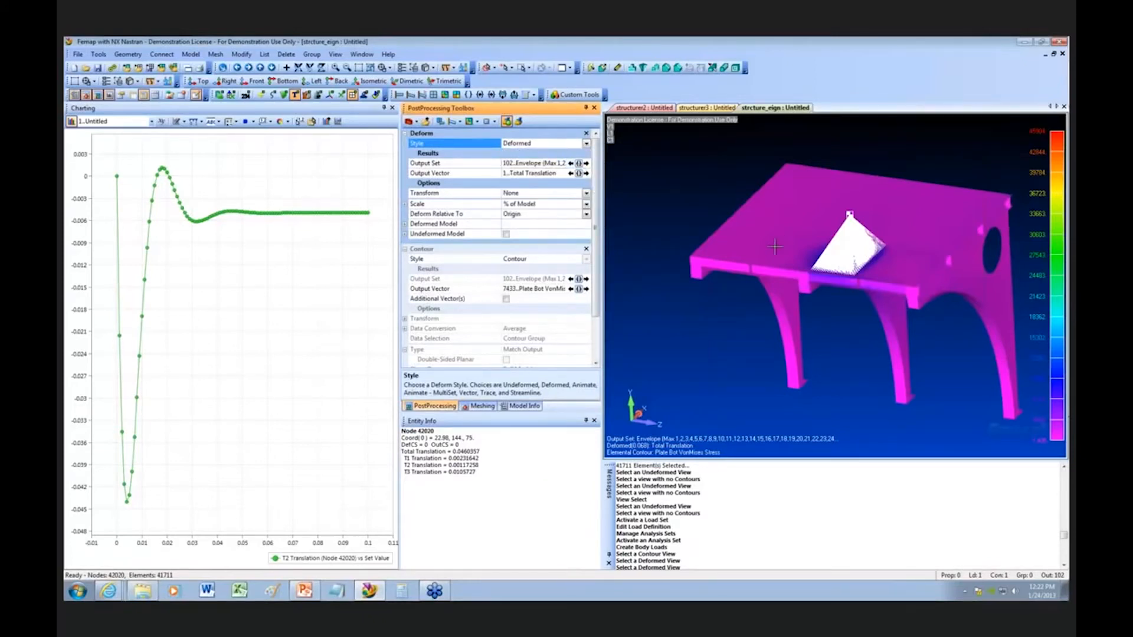
{"action": "left_click", "coordinate": [586, 204]}
{"action": "left_click", "coordinate": [586, 204]}
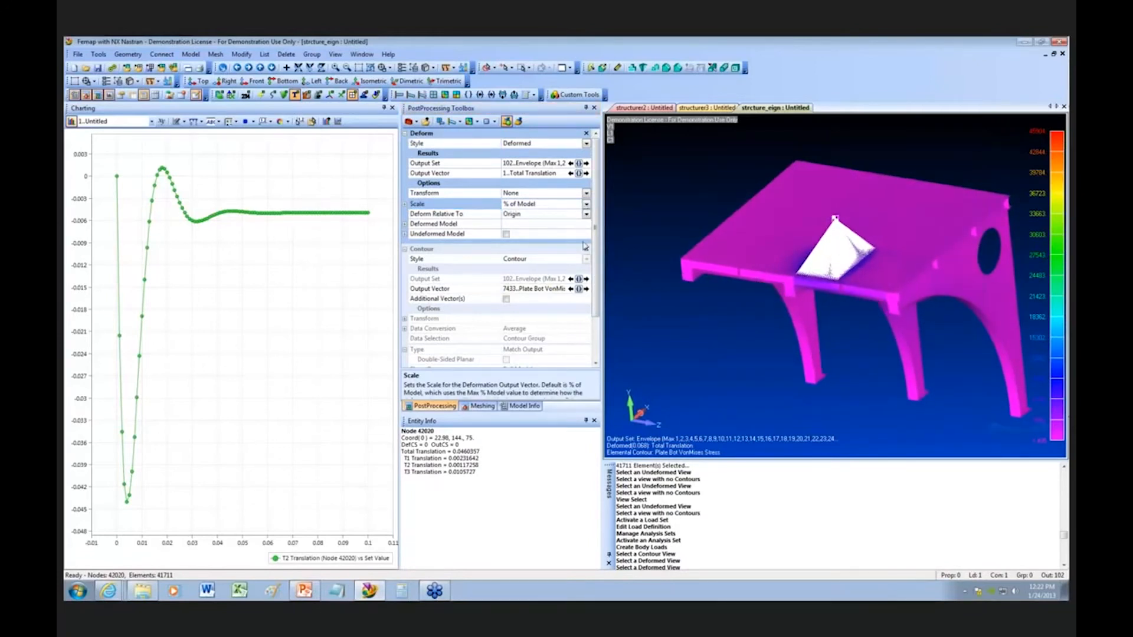
{"action": "left_click", "coordinate": [439, 259]}
{"action": "left_click", "coordinate": [586, 259]}
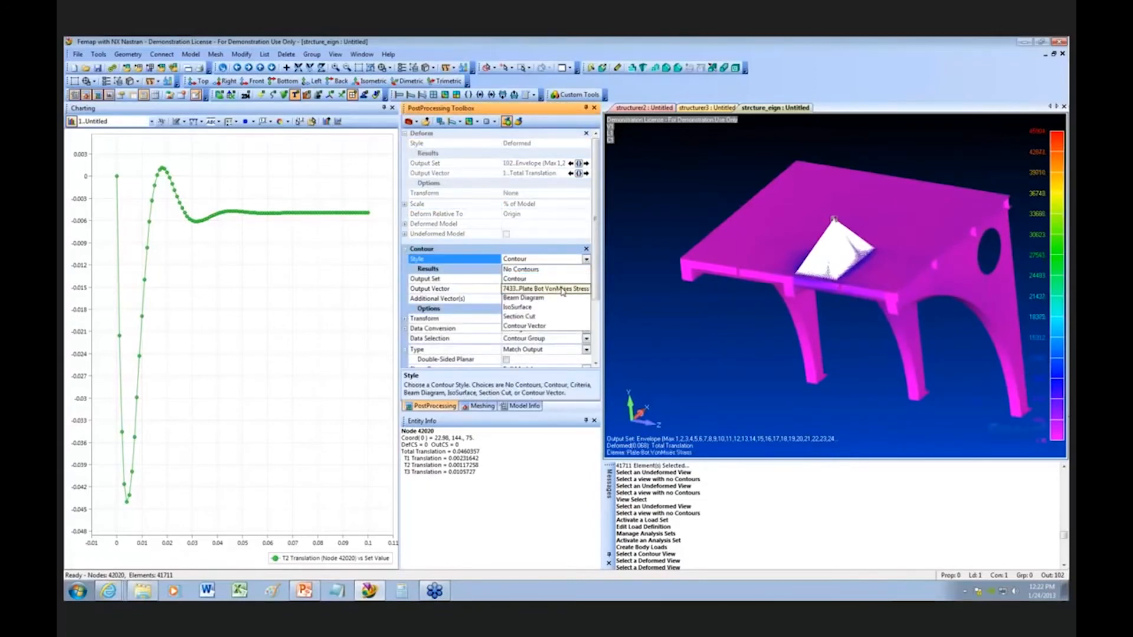
{"action": "left_click", "coordinate": [565, 289]}
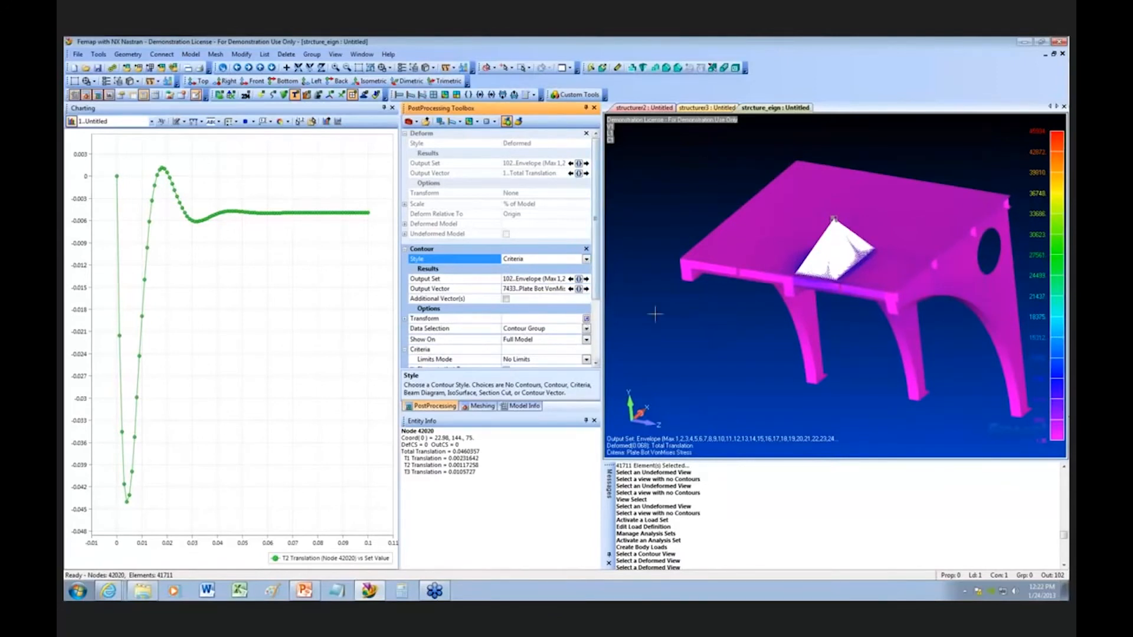
{"action": "middle_click_drag", "start_coordinate": [655, 314], "coordinate": [655, 315]}
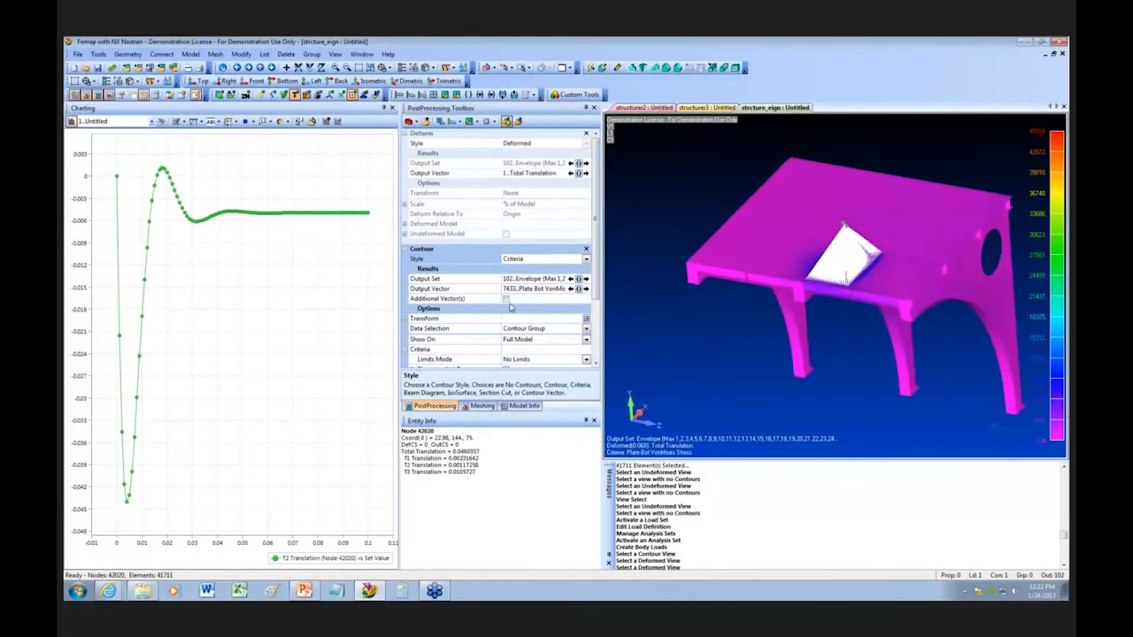
Step: Limit the criteria plot to Above Maximum with the 20000 threshold and examine the elements that pass
{"action": "left_click_drag", "start_coordinate": [596, 278], "coordinate": [590, 305]}
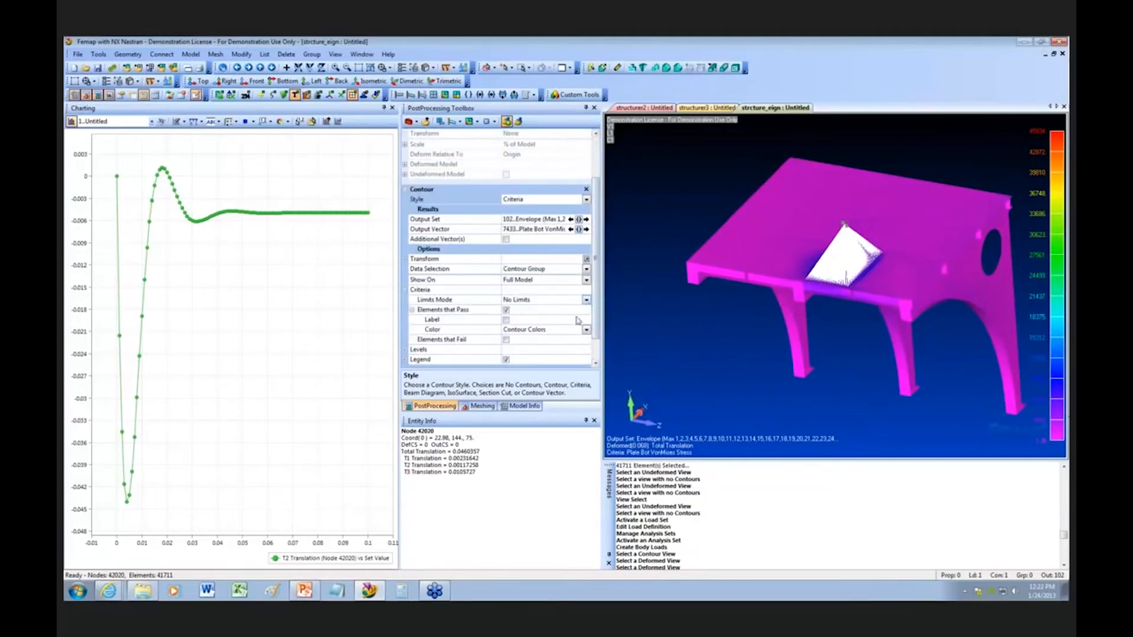
{"action": "left_click", "coordinate": [585, 300]}
{"action": "left_click", "coordinate": [560, 321]}
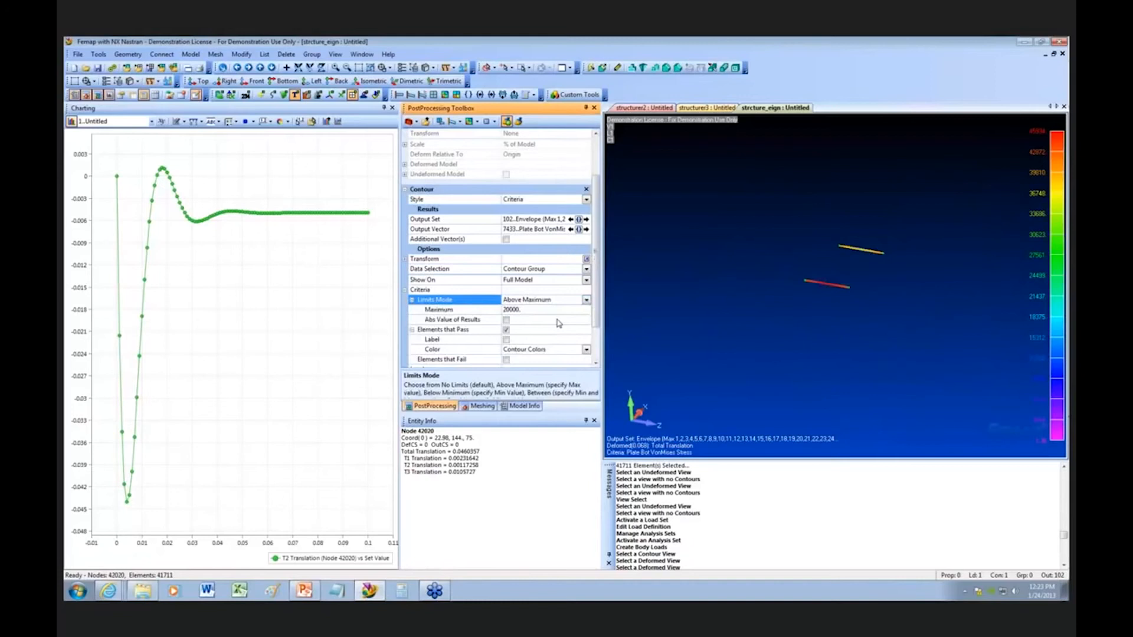
{"action": "middle_click_drag", "start_coordinate": [778, 313], "coordinate": [642, 329]}
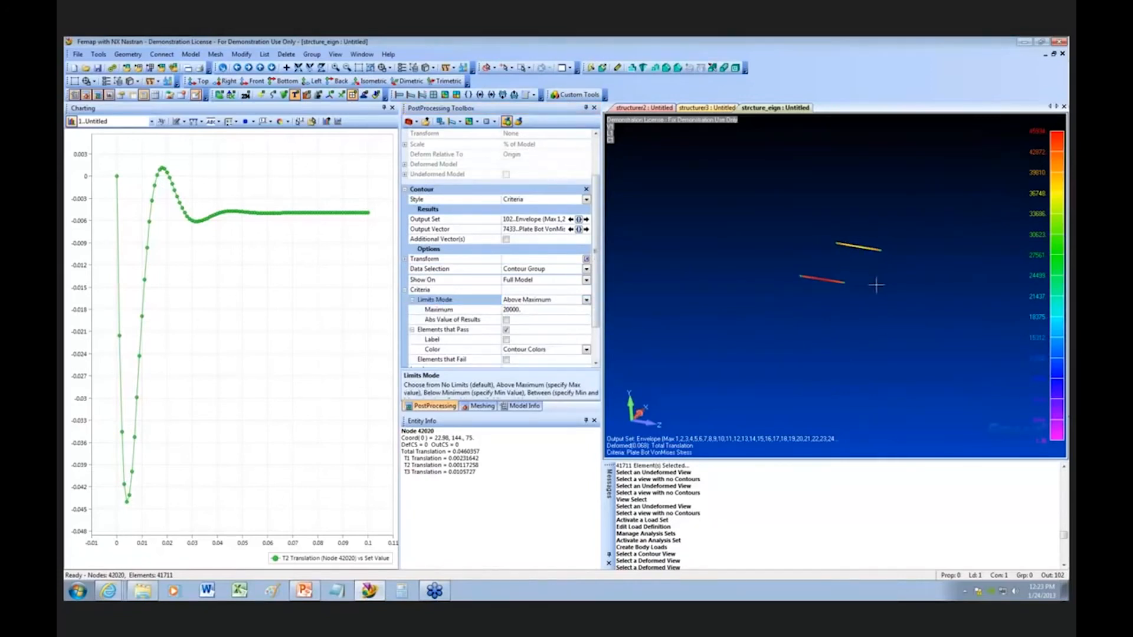
{"action": "middle_click_drag", "start_coordinate": [876, 285], "coordinate": [875, 285]}
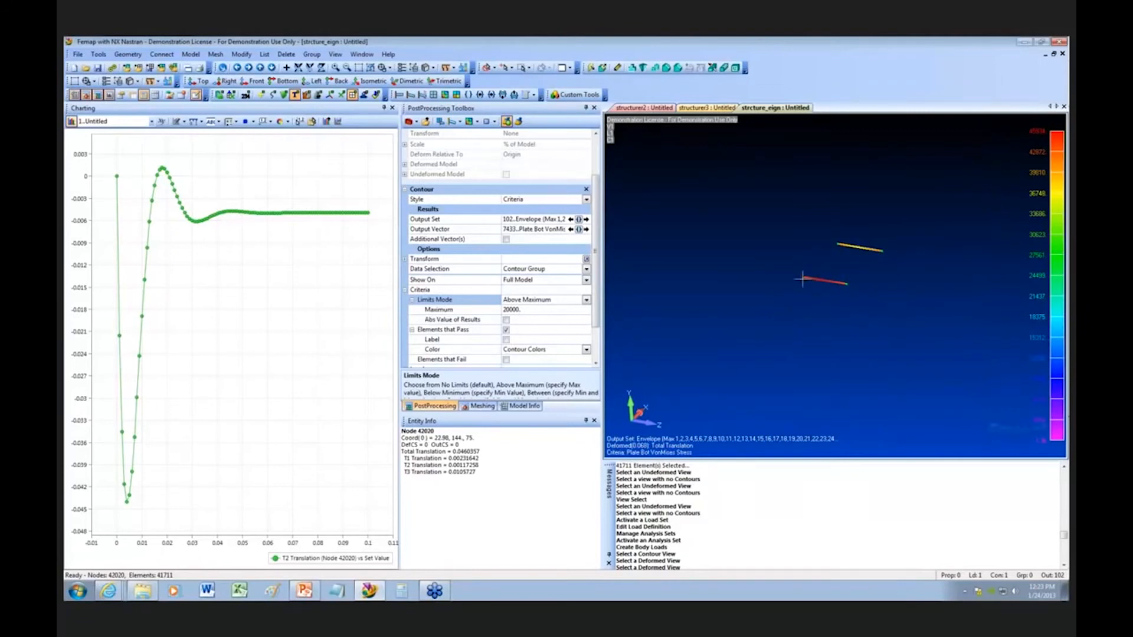
{"action": "middle_click_drag", "start_coordinate": [821, 284], "coordinate": [824, 290]}
{"action": "scroll", "coordinate": [824, 290], "scroll_direction": "up", "scroll_amount": 5}
{"action": "scroll", "coordinate": [824, 292], "scroll_direction": "down", "scroll_amount": 5}
{"action": "mouse_move", "coordinate": [827, 286]}
{"action": "middle_mouse_down"}
{"action": "mouse_move", "coordinate": [840, 283]}
{"action": "mouse_move", "coordinate": [821, 290]}
{"action": "middle_mouse_up"}
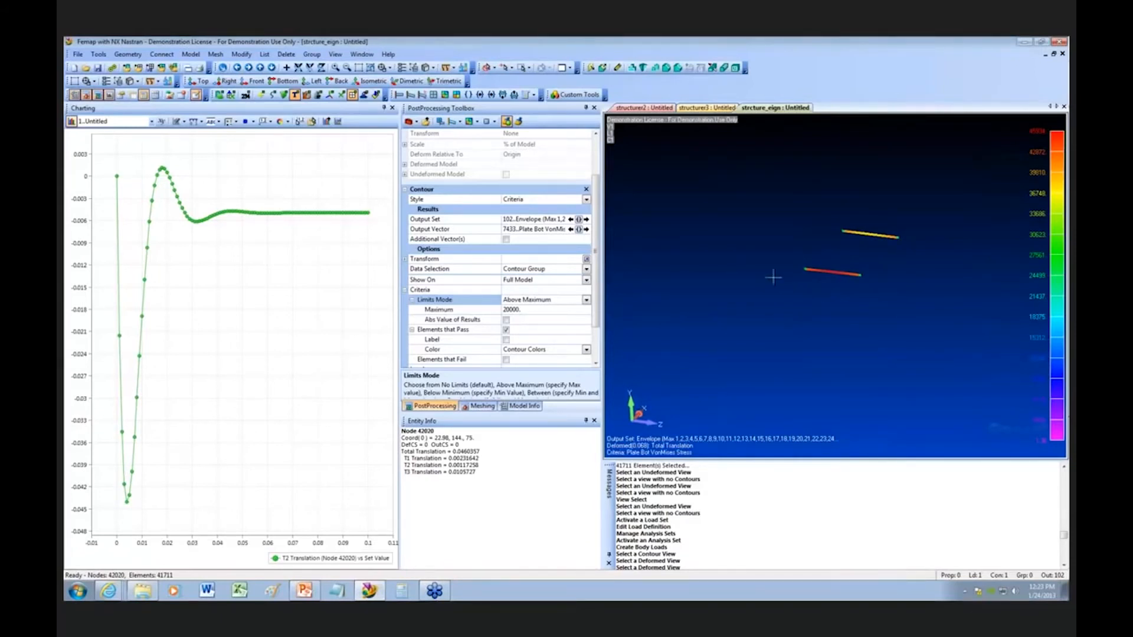
Step: Set the criteria limits mode to No Limits and view the whole structure from the front
{"action": "left_click", "coordinate": [586, 301]}
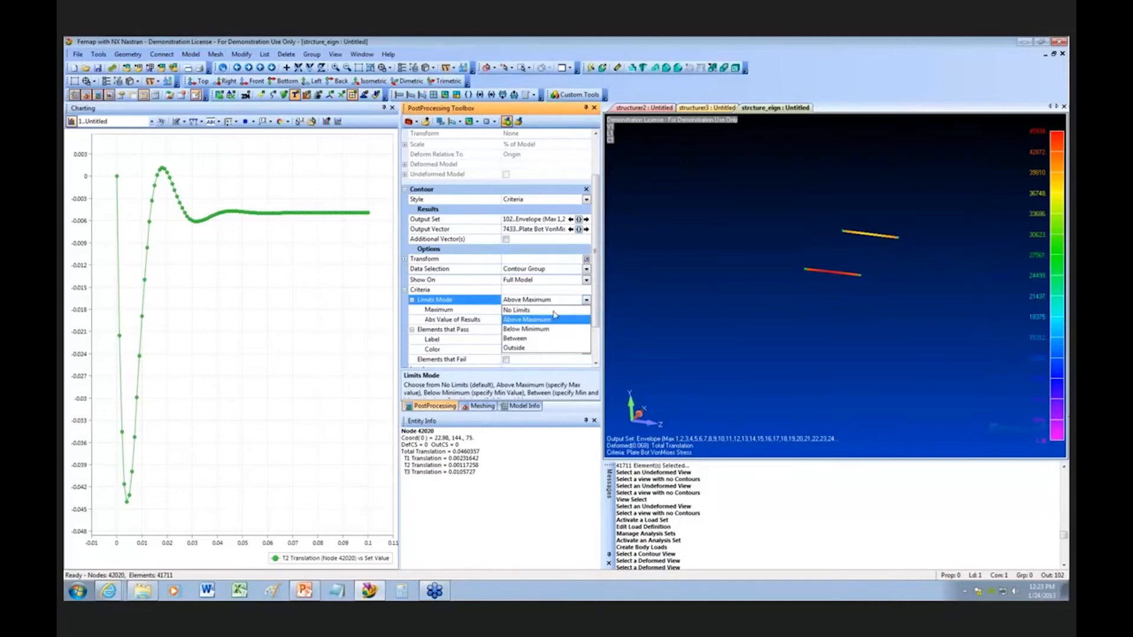
{"action": "left_click", "coordinate": [522, 309]}
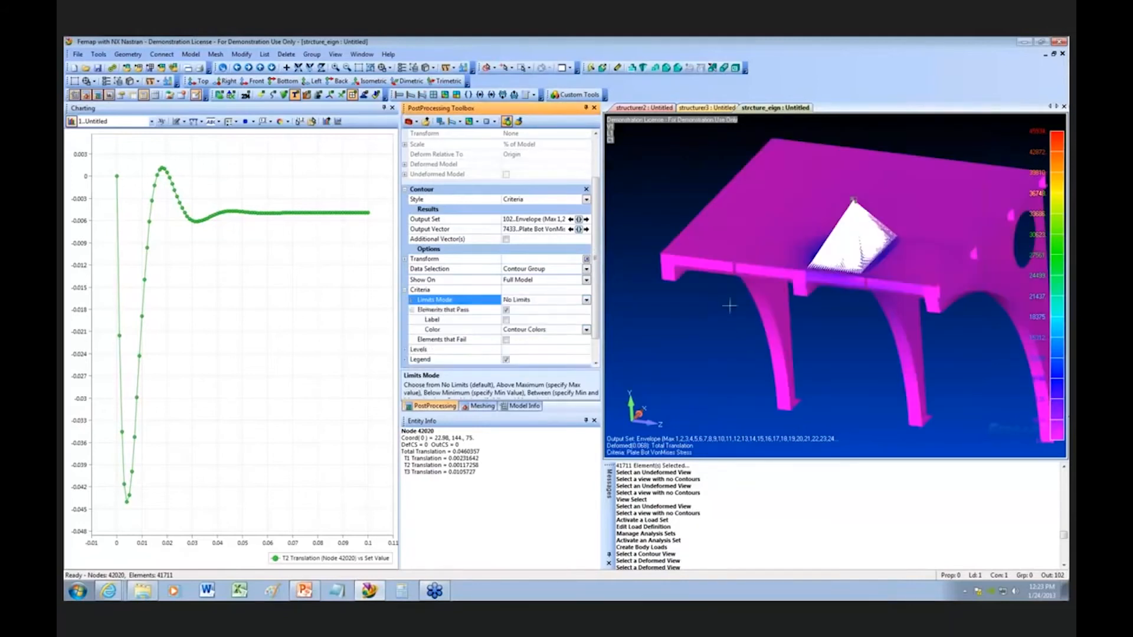
{"action": "middle_click_drag", "start_coordinate": [754, 305], "coordinate": [785, 308]}
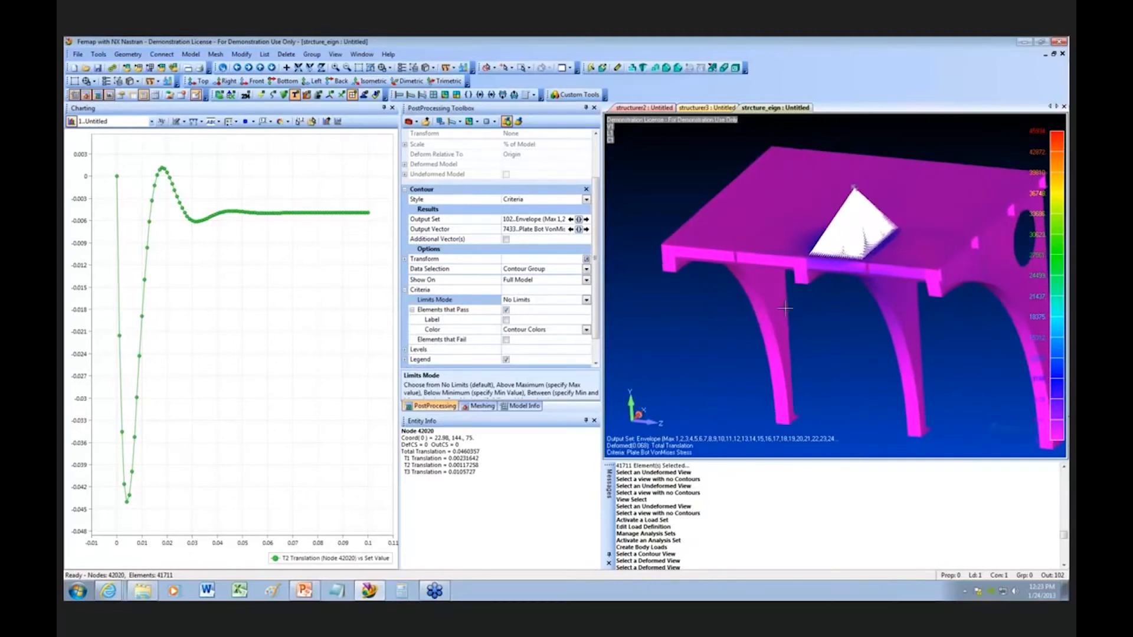
Step: Compare the strcture_eign envelope stress with the NX NASTRAN Case 1 stress result of the structurer3 model
{"action": "left_click", "coordinate": [693, 109]}
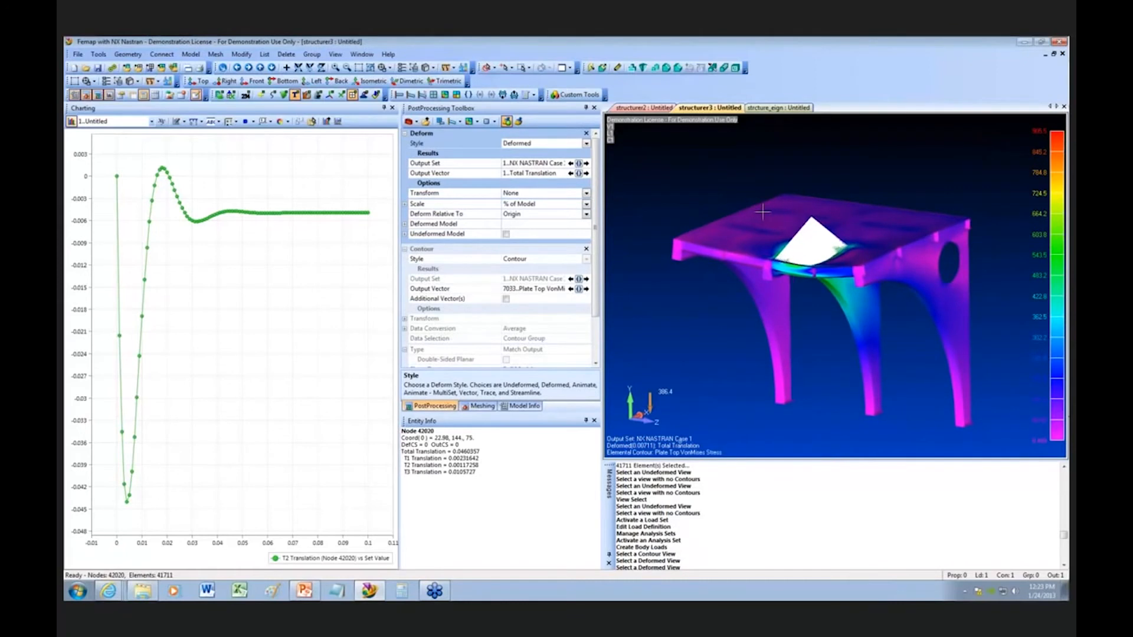
{"action": "left_click", "coordinate": [765, 110]}
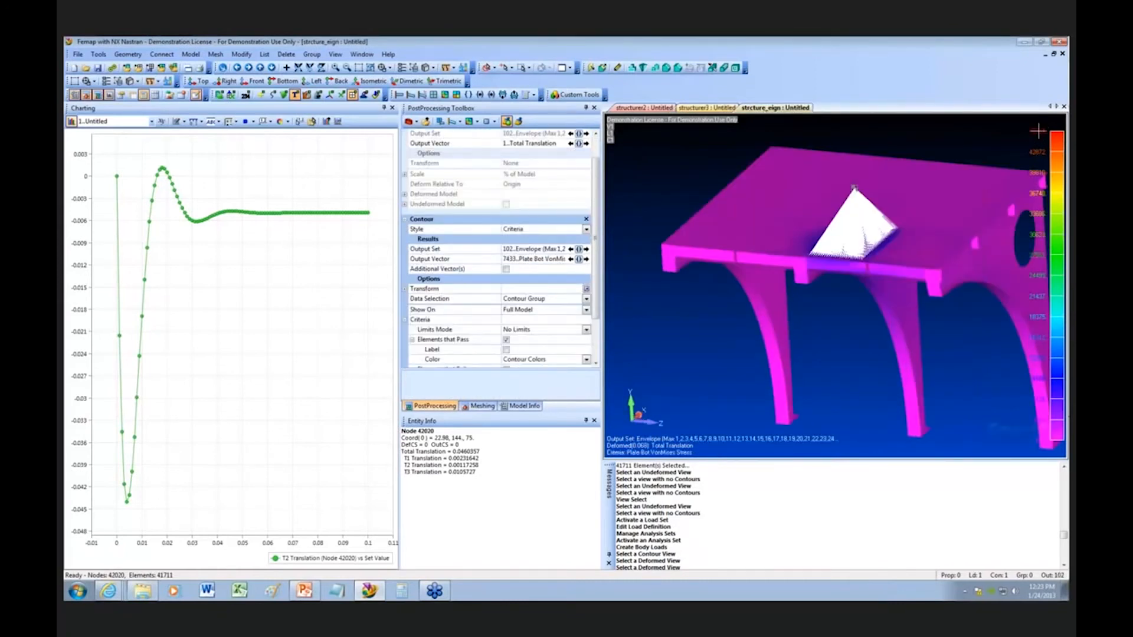
{"action": "left_click", "coordinate": [718, 109]}
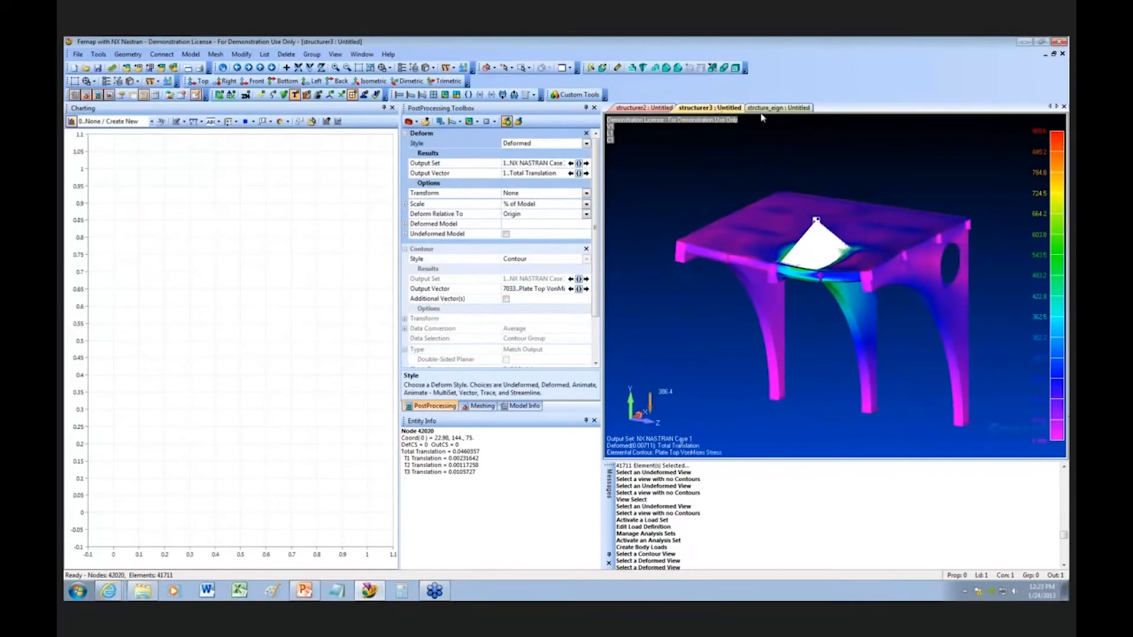
{"action": "left_click", "coordinate": [766, 109]}
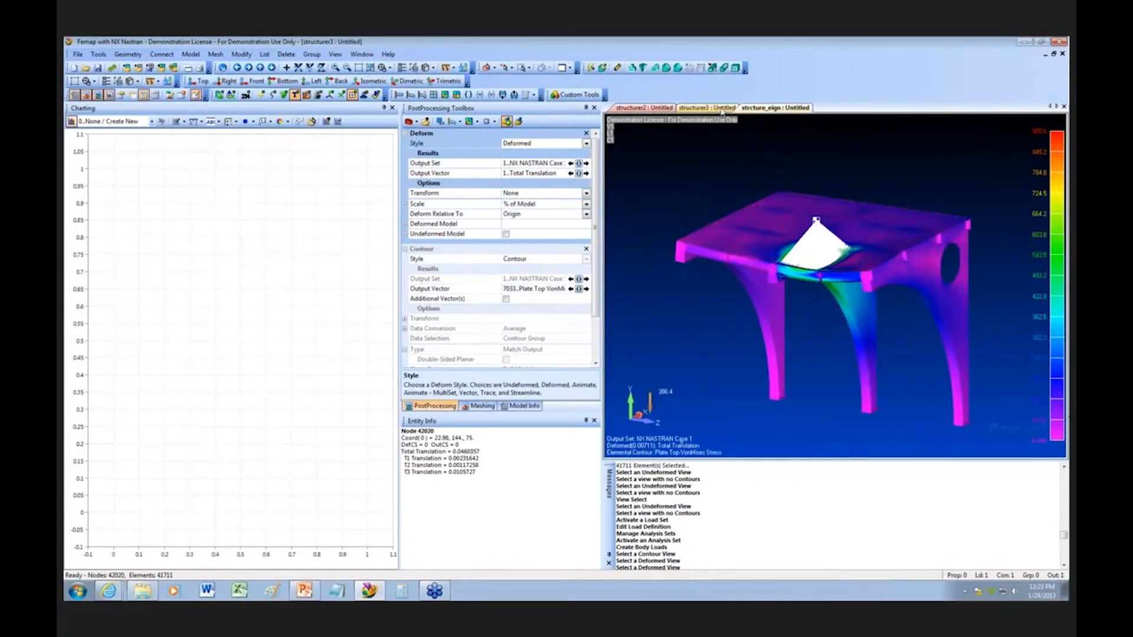
{"action": "mouse_move", "coordinate": [789, 183]}
{"action": "middle_mouse_down"}
{"action": "mouse_move", "coordinate": [809, 185]}
{"action": "mouse_move", "coordinate": [794, 187]}
{"action": "mouse_move", "coordinate": [822, 218]}
{"action": "mouse_move", "coordinate": [819, 239]}
{"action": "mouse_move", "coordinate": [844, 205]}
{"action": "mouse_move", "coordinate": [834, 232]}
{"action": "mouse_move", "coordinate": [809, 175]}
{"action": "middle_mouse_up"}
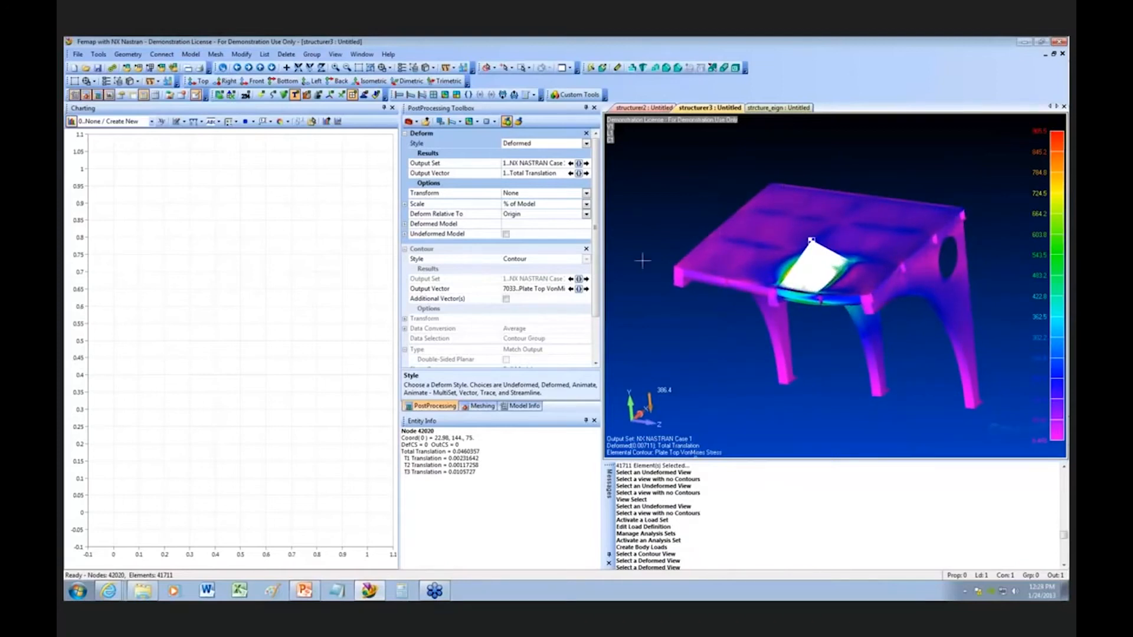
Step: Return to the strcture_eign model and set its envelope plot's contour style to Contour
{"action": "left_click", "coordinate": [766, 110]}
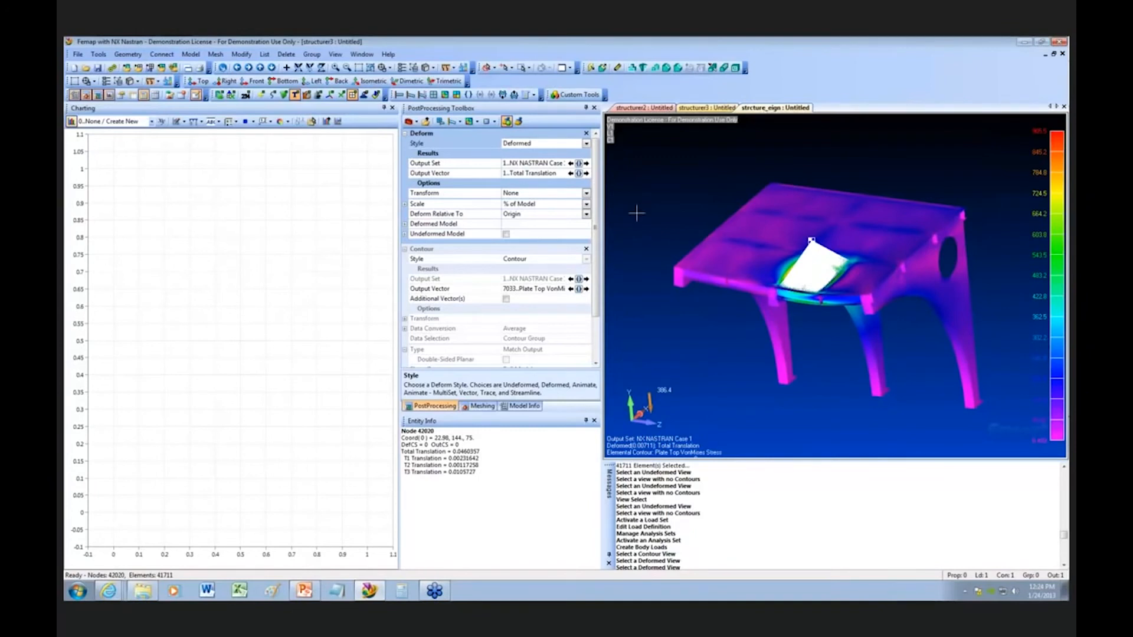
{"action": "left_click_drag", "start_coordinate": [596, 221], "coordinate": [596, 200]}
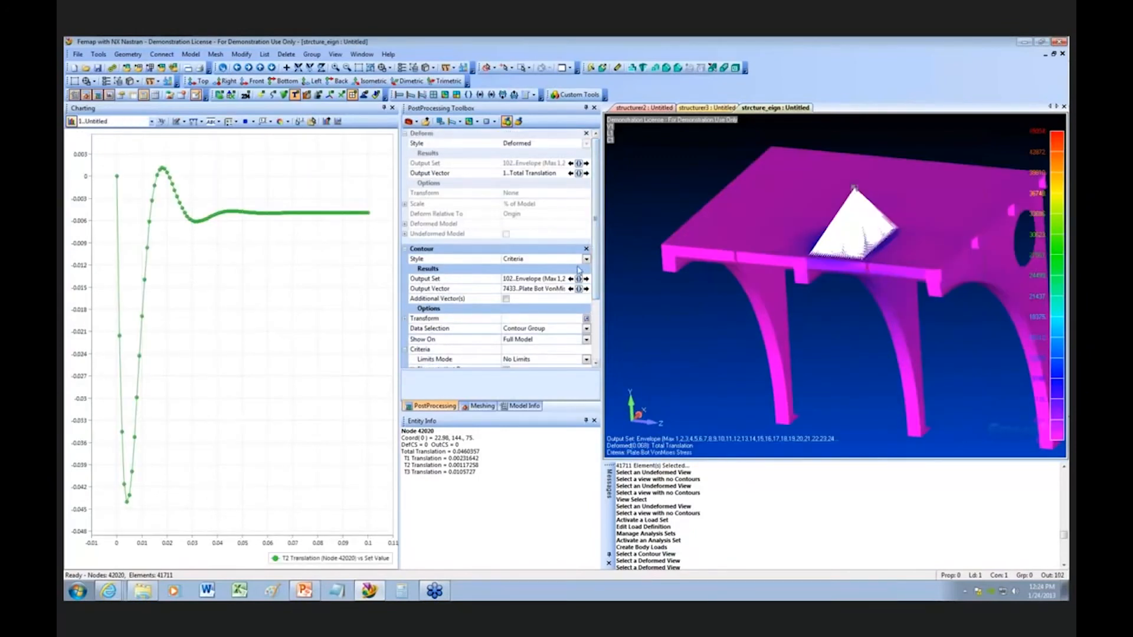
{"action": "left_click", "coordinate": [587, 260]}
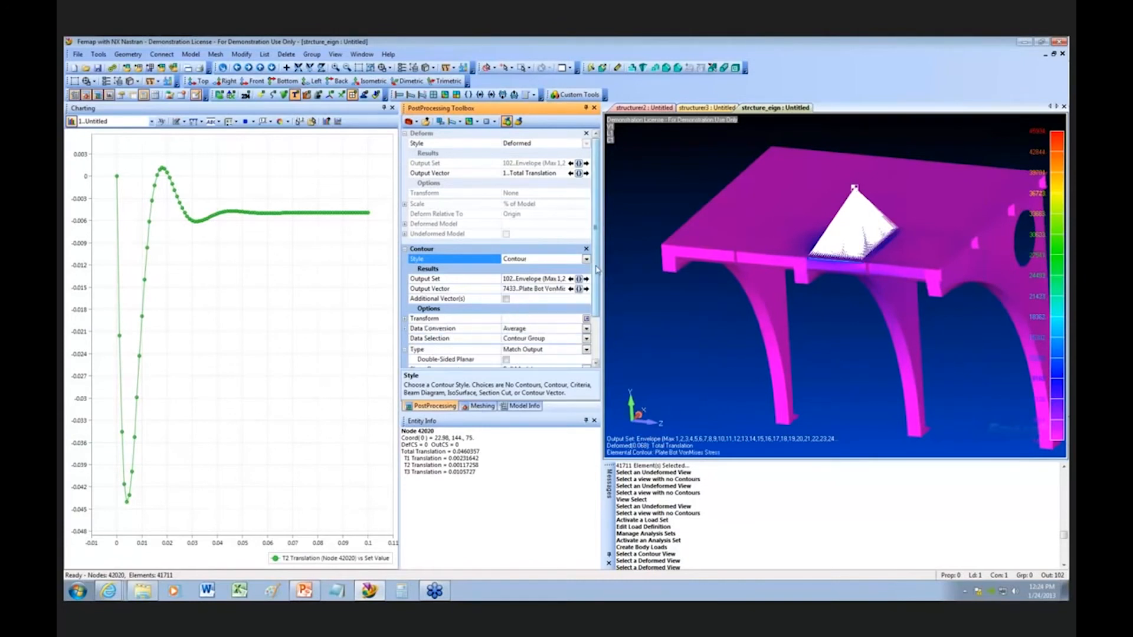
Step: Activate late transient results Case 96, Case 97, Case 94 and Case 91 Time 0.09 in turn to compare their stress and deformation
{"action": "left_click", "coordinate": [520, 408]}
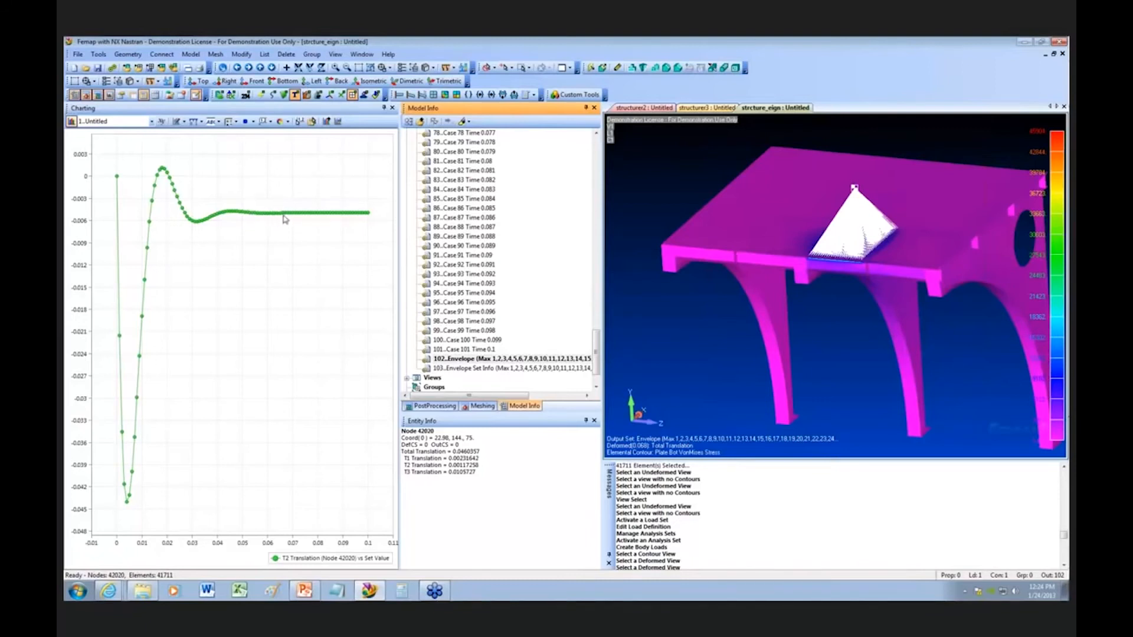
{"action": "left_click", "coordinate": [464, 302]}
{"action": "double_click", "coordinate": [463, 304]}
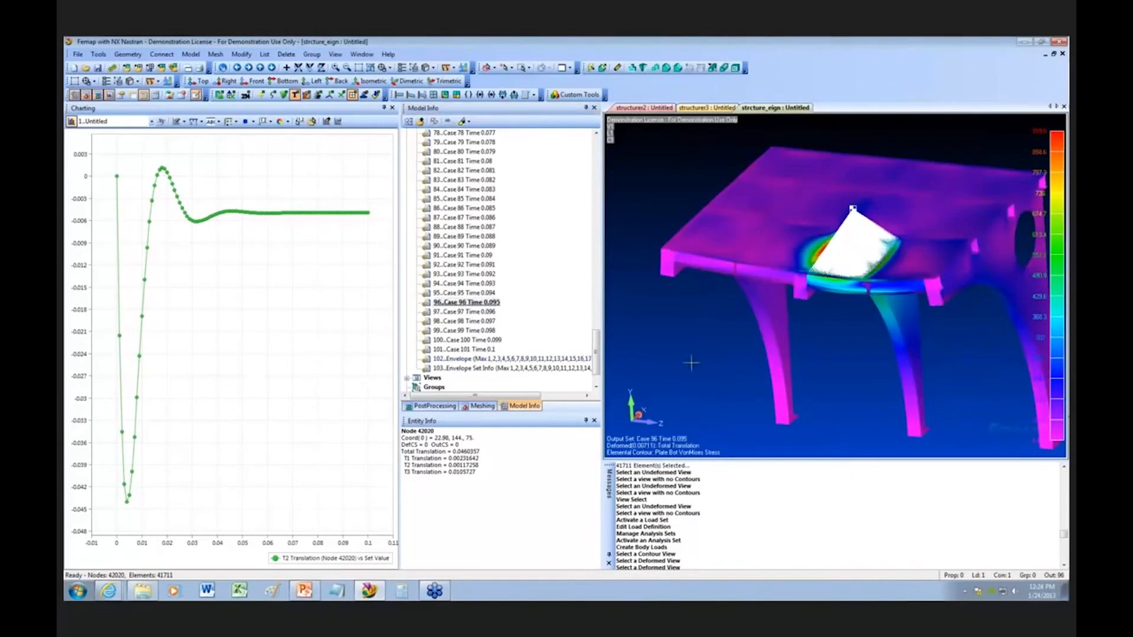
{"action": "middle_click_drag", "start_coordinate": [689, 359], "coordinate": [692, 355]}
{"action": "double_click", "coordinate": [476, 312]}
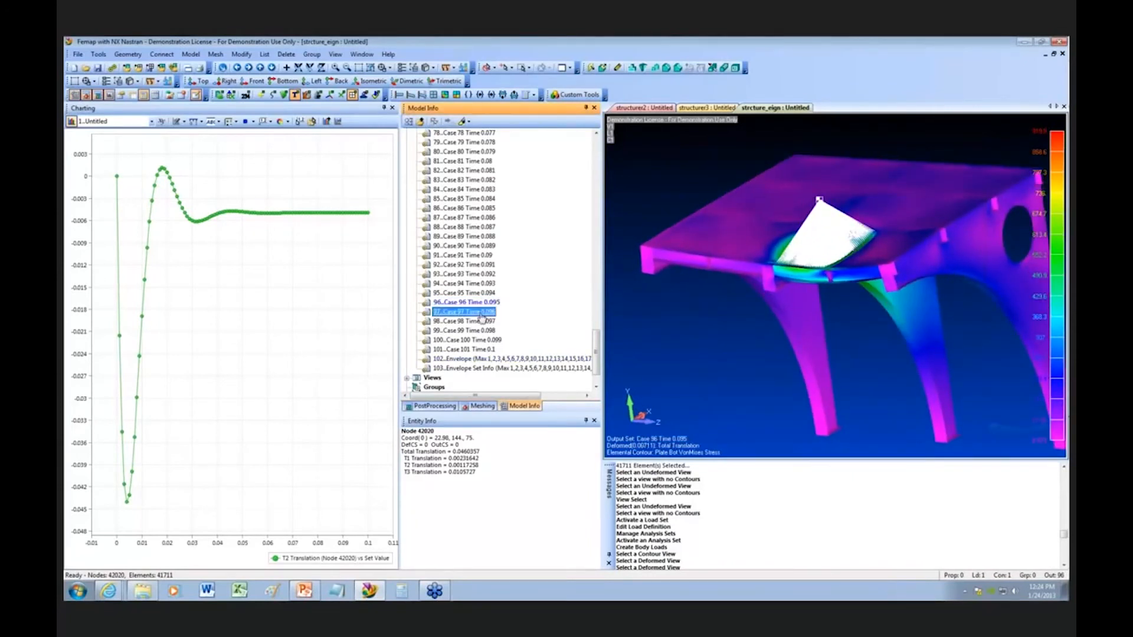
{"action": "double_click", "coordinate": [466, 274]}
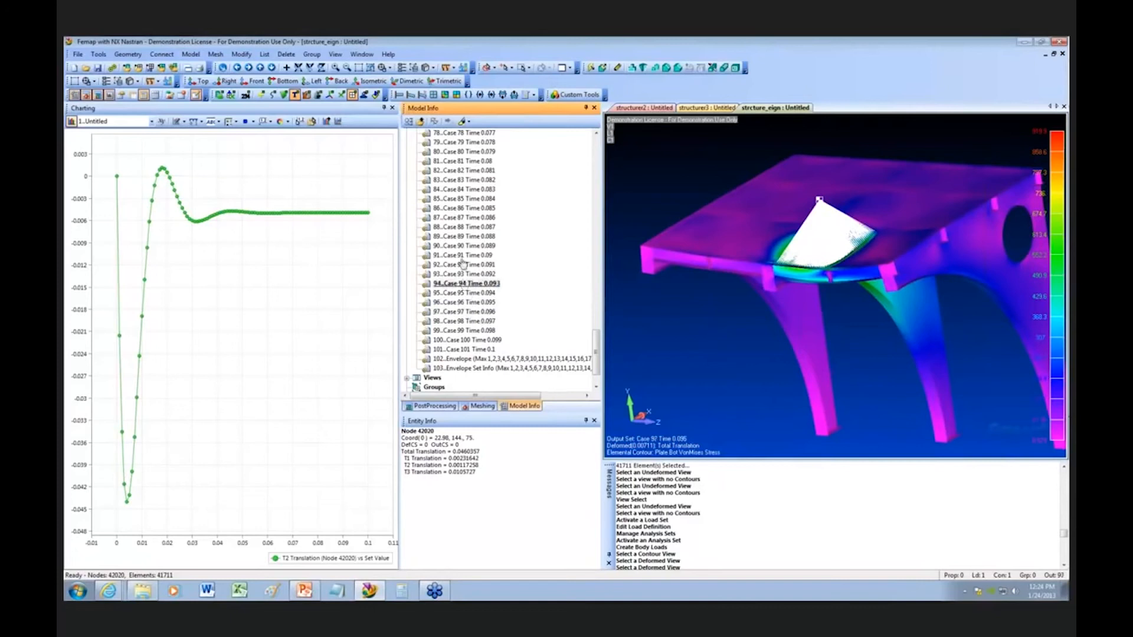
{"action": "double_click", "coordinate": [466, 255]}
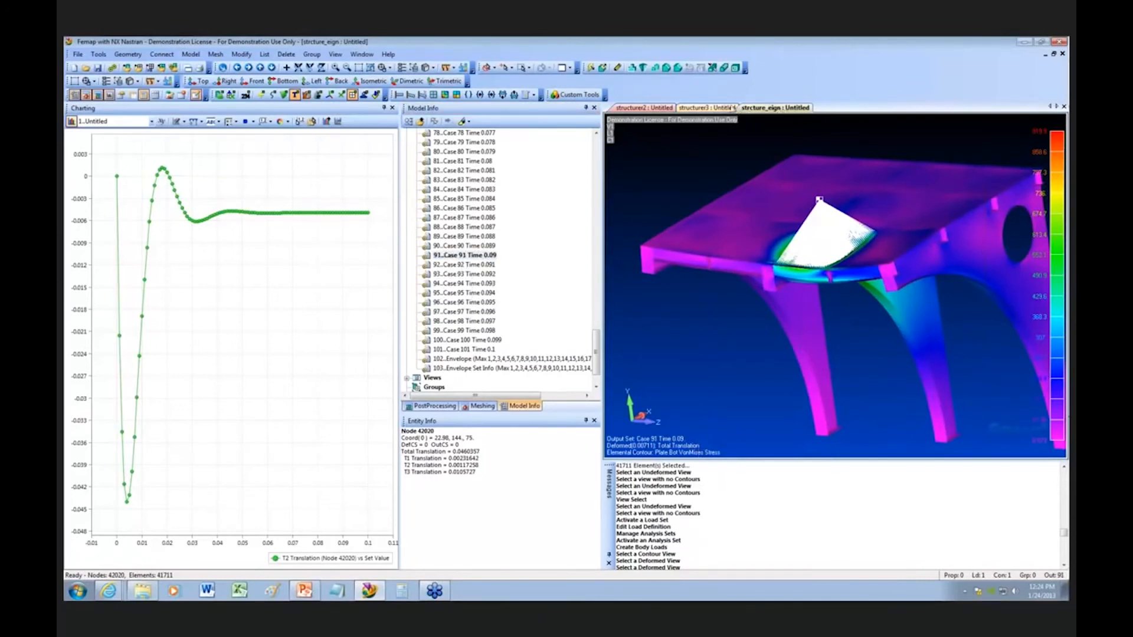
Step: Compare the structurer3 stress result with Case 91 of strcture_eign, and switch to the PowerPoint presentation
{"action": "left_click", "coordinate": [720, 109]}
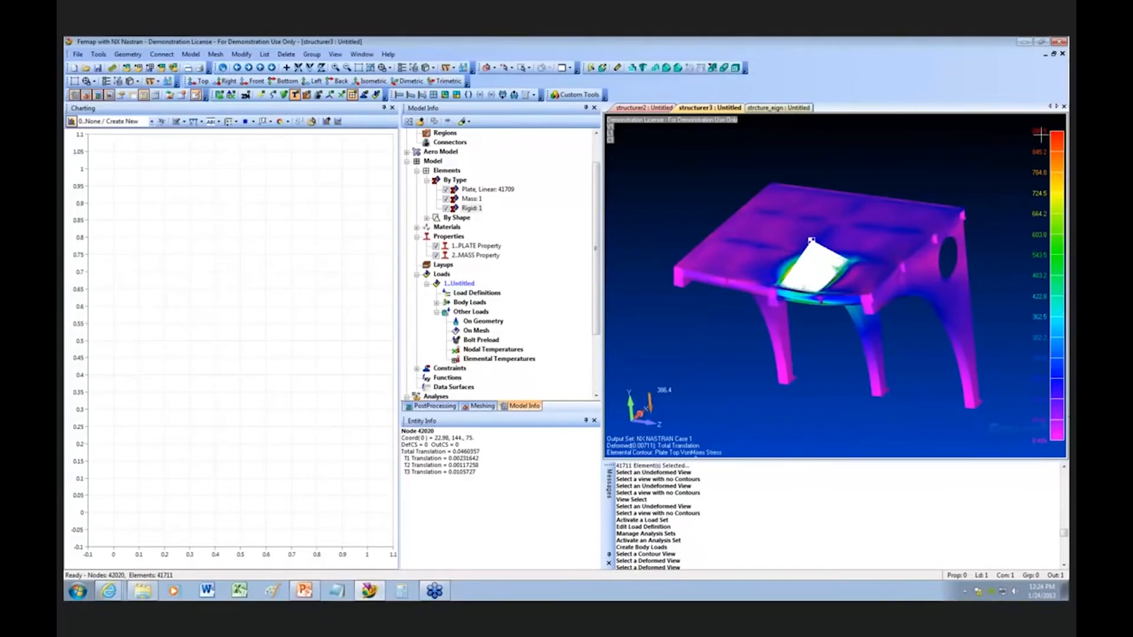
{"action": "left_click", "coordinate": [775, 107]}
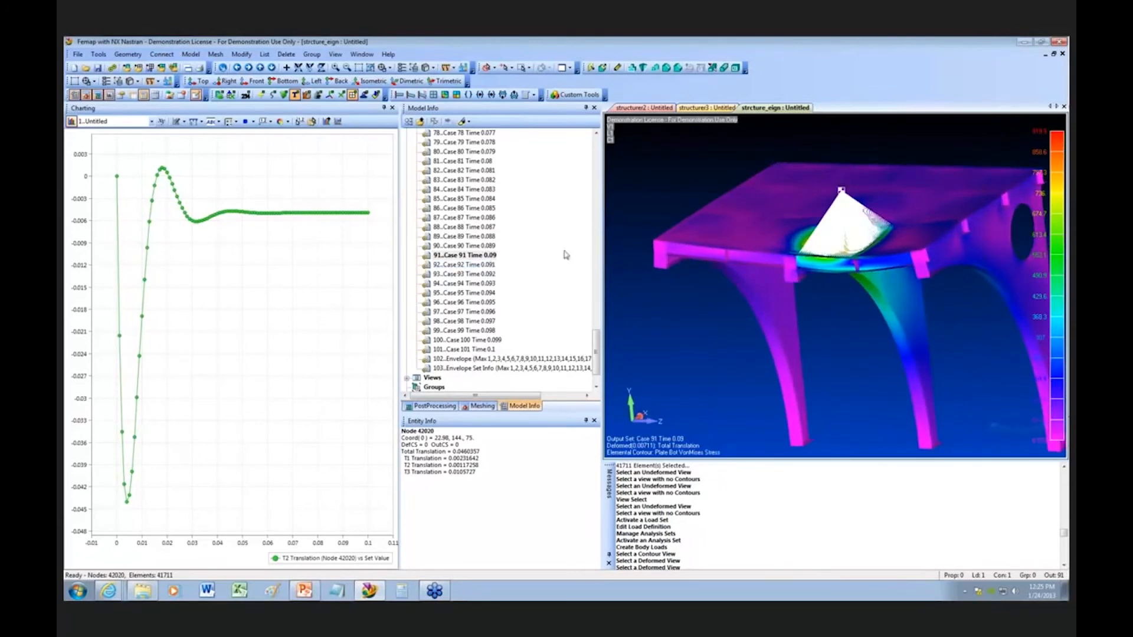
{"action": "left_click_drag", "start_coordinate": [598, 334], "coordinate": [592, 216]}
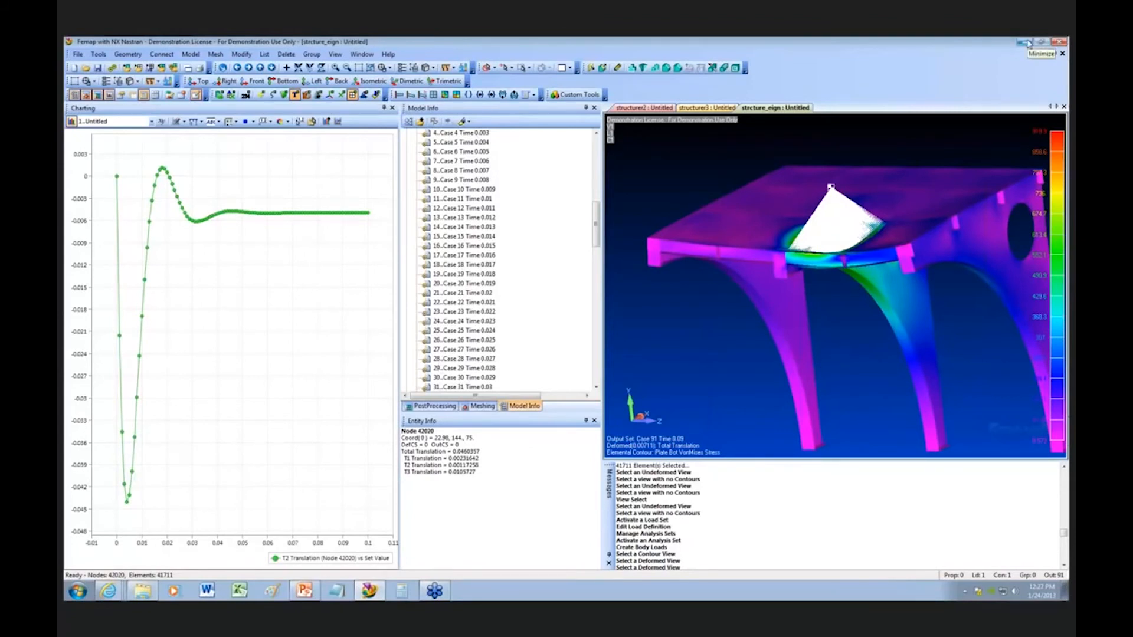
{"action": "left_click", "coordinate": [305, 591]}
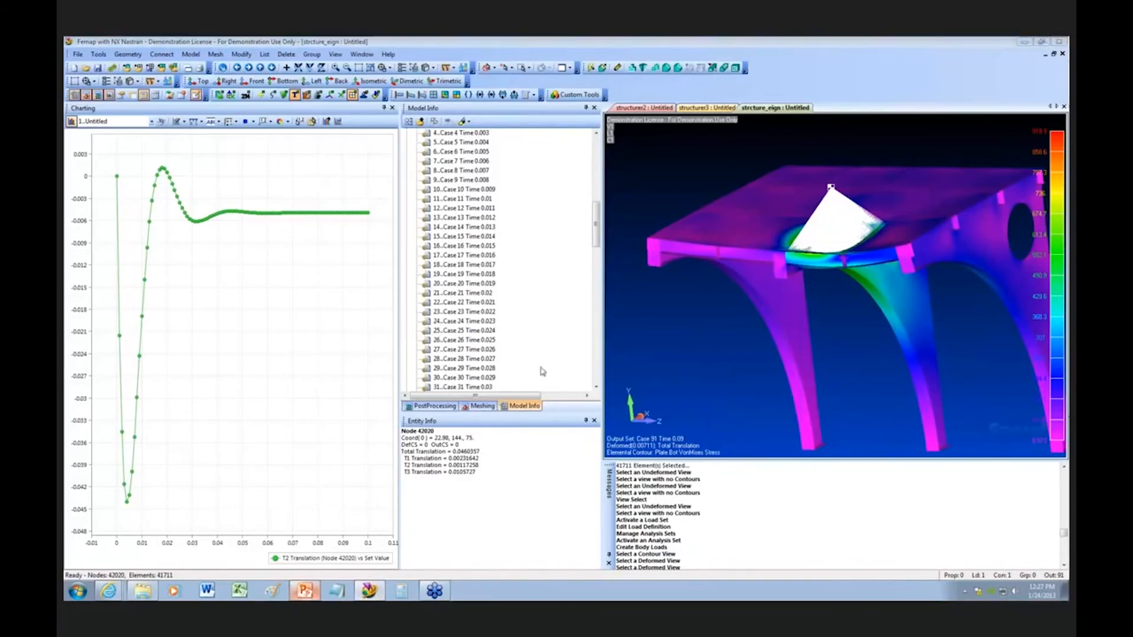